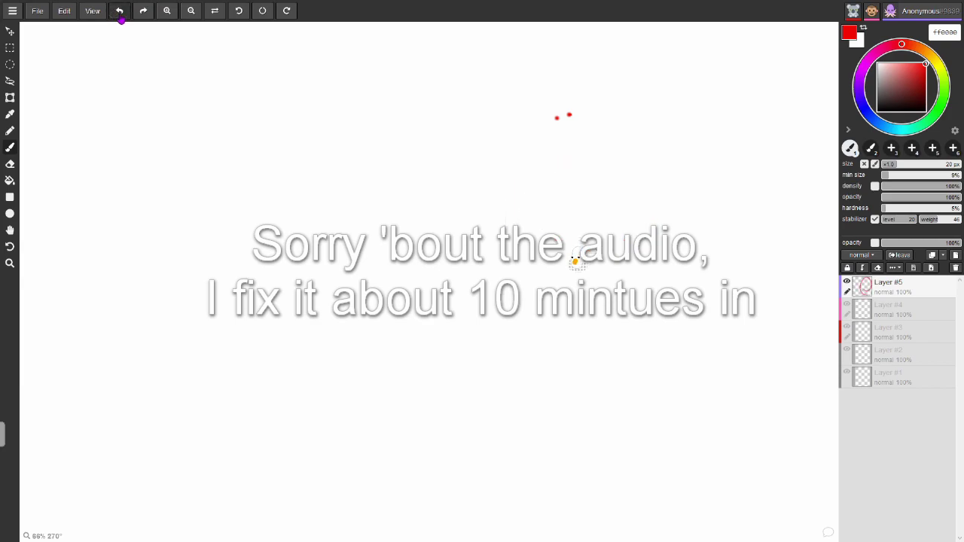
# - Undo the red test marks and set the brush to black (000000) with a size of 8 px
pyautogui.click(542, 253)
pyautogui.click(119, 10)
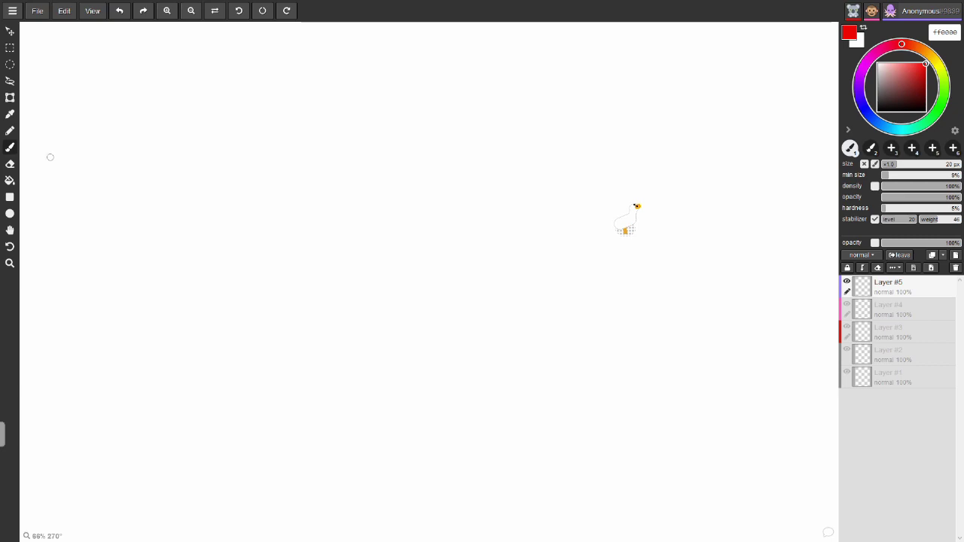
pyautogui.write('000000')
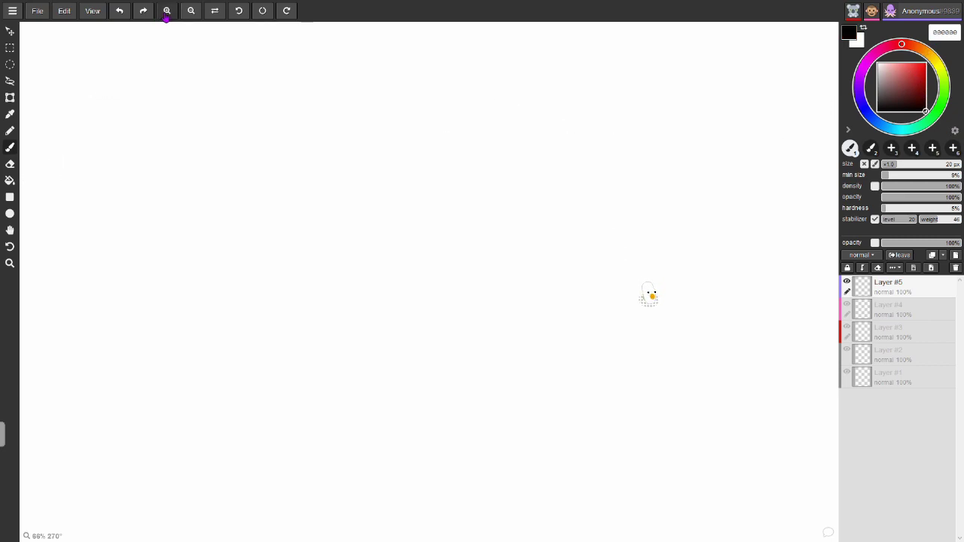
pyautogui.click(167, 11)
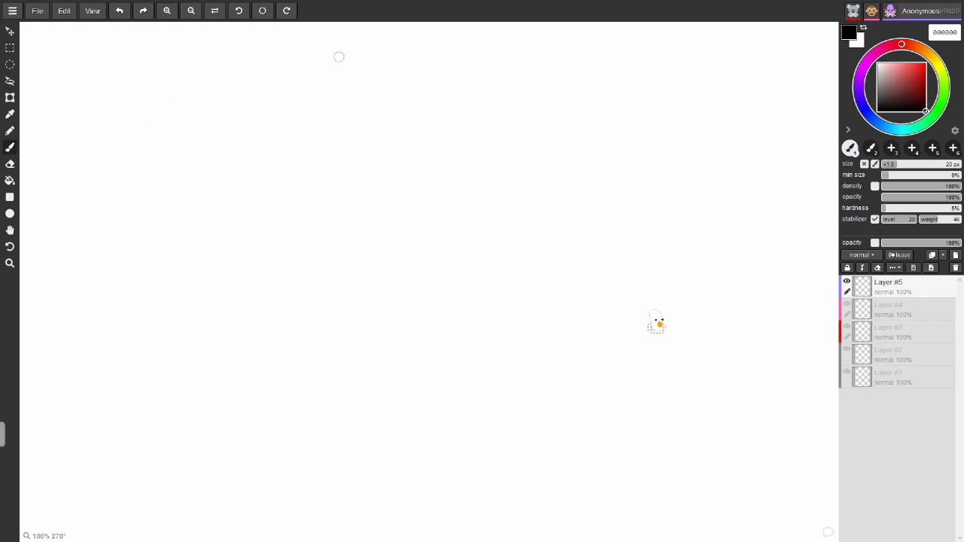
pyautogui.click(896, 165)
# - Handwrite the title "Pawniard" in black brush strokes across the upper part of the canvas
pyautogui.moveTo(304, 85)
pyautogui.mouseDown()
pyautogui.moveTo(332, 134)
pyautogui.moveTo(323, 74)
pyautogui.moveTo(321, 110)
pyautogui.mouseUp()
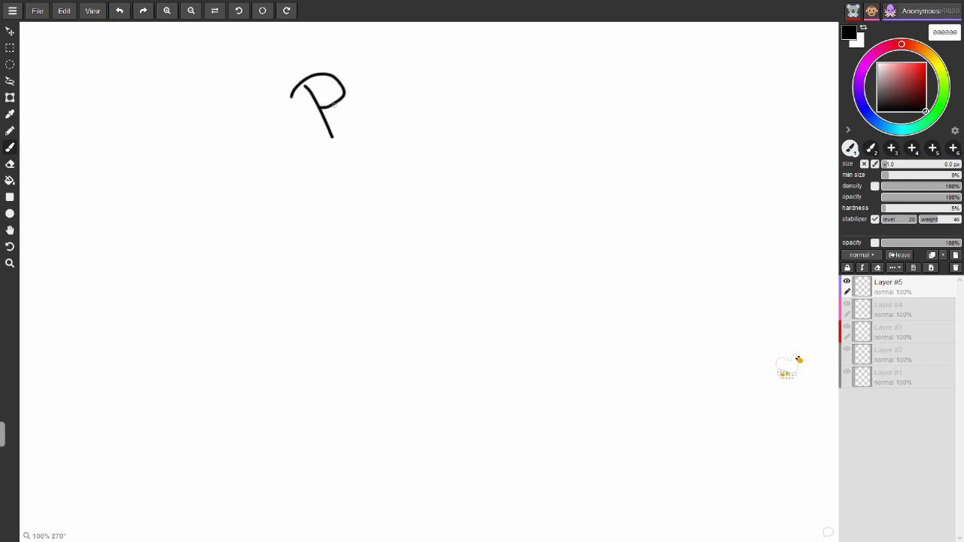
pyautogui.moveTo(364, 115)
pyautogui.mouseDown()
pyautogui.moveTo(387, 122)
pyautogui.moveTo(388, 105)
pyautogui.moveTo(404, 120)
pyautogui.moveTo(408, 97)
pyautogui.mouseUp()
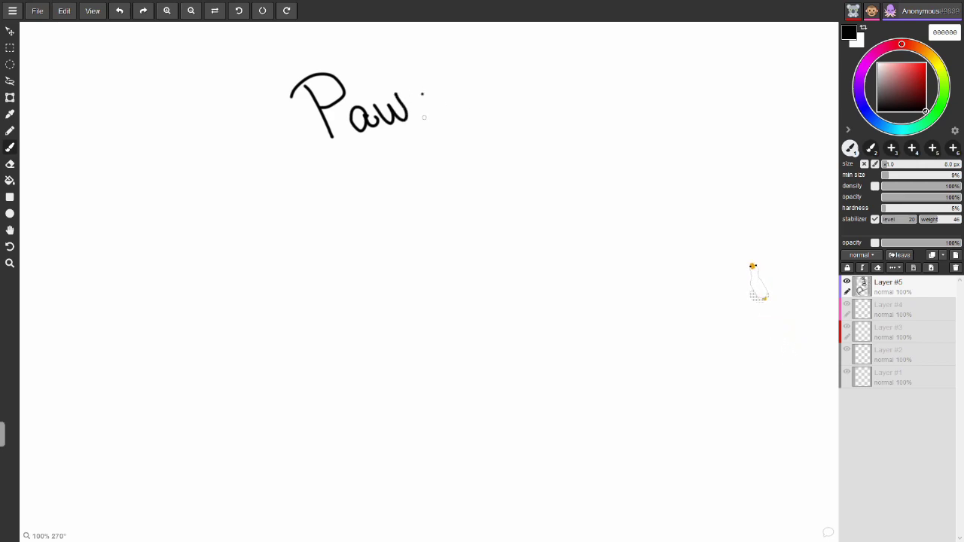
pyautogui.moveTo(413, 113)
pyautogui.mouseDown()
pyautogui.moveTo(429, 95)
pyautogui.moveTo(446, 115)
pyautogui.mouseUp()
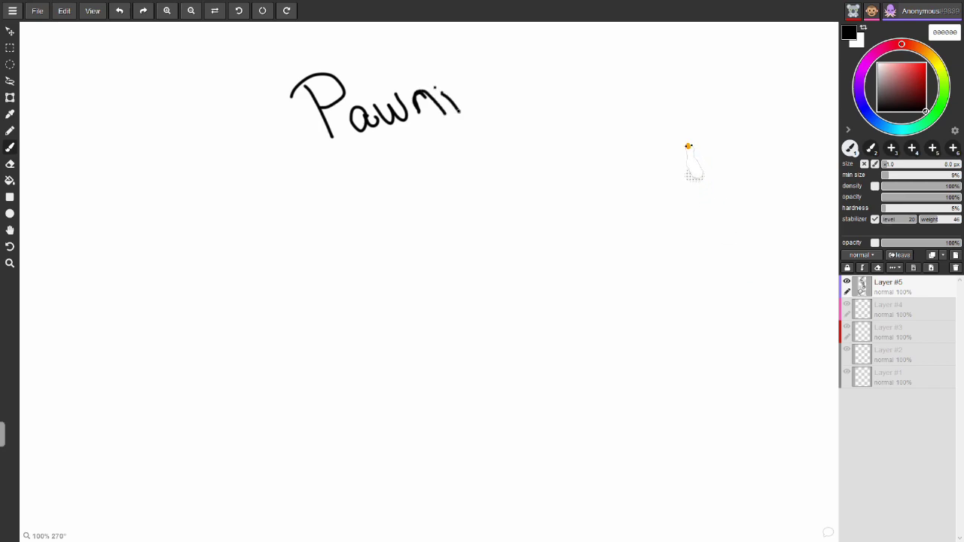
pyautogui.moveTo(487, 100)
pyautogui.mouseDown()
pyautogui.moveTo(470, 99)
pyautogui.moveTo(492, 95)
pyautogui.moveTo(501, 117)
pyautogui.moveTo(517, 119)
pyautogui.moveTo(532, 95)
pyautogui.mouseUp()
pyautogui.moveTo(561, 96)
pyautogui.mouseDown()
pyautogui.moveTo(536, 107)
pyautogui.moveTo(557, 114)
pyautogui.moveTo(566, 55)
pyautogui.moveTo(585, 123)
pyautogui.mouseUp()
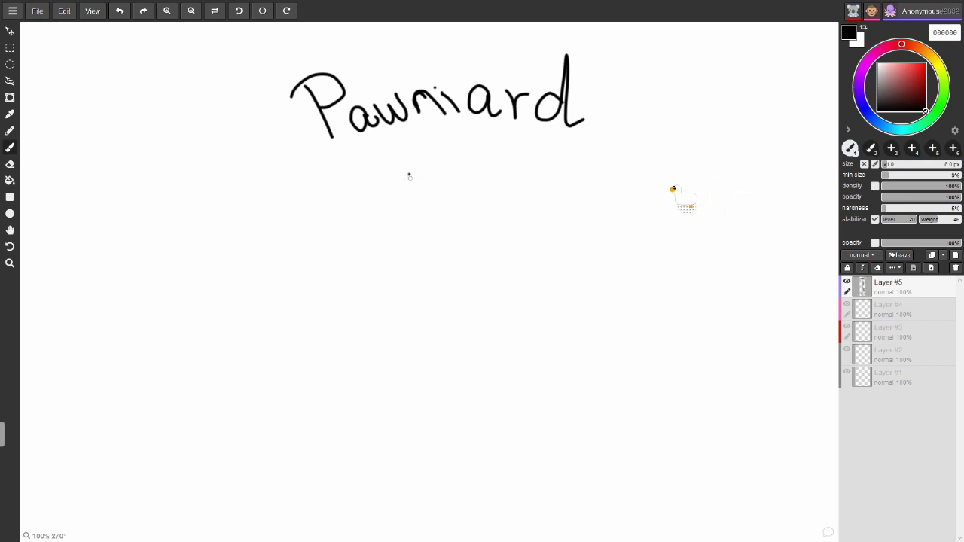
pyautogui.moveTo(409, 177); pyautogui.dragTo(423, 296)
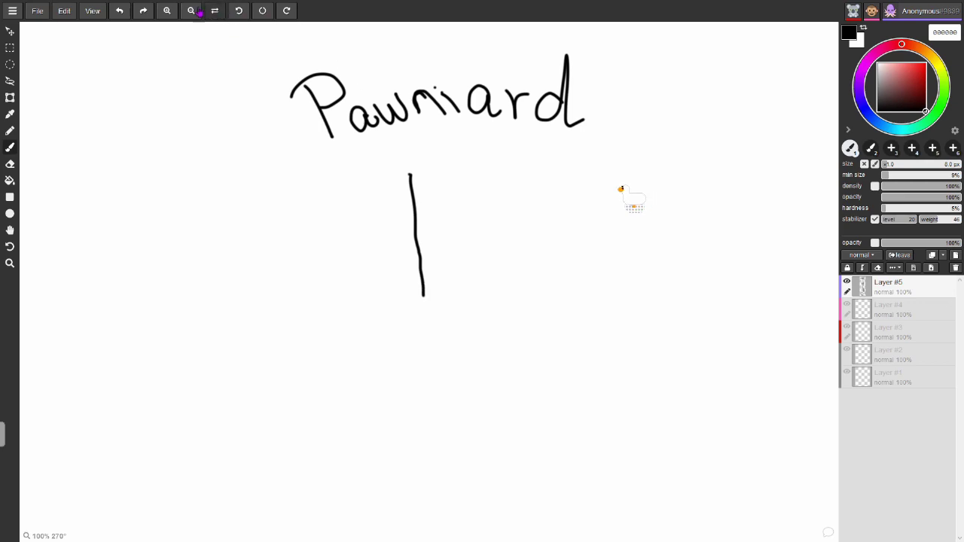
pyautogui.click(239, 10)
pyautogui.click(286, 10)
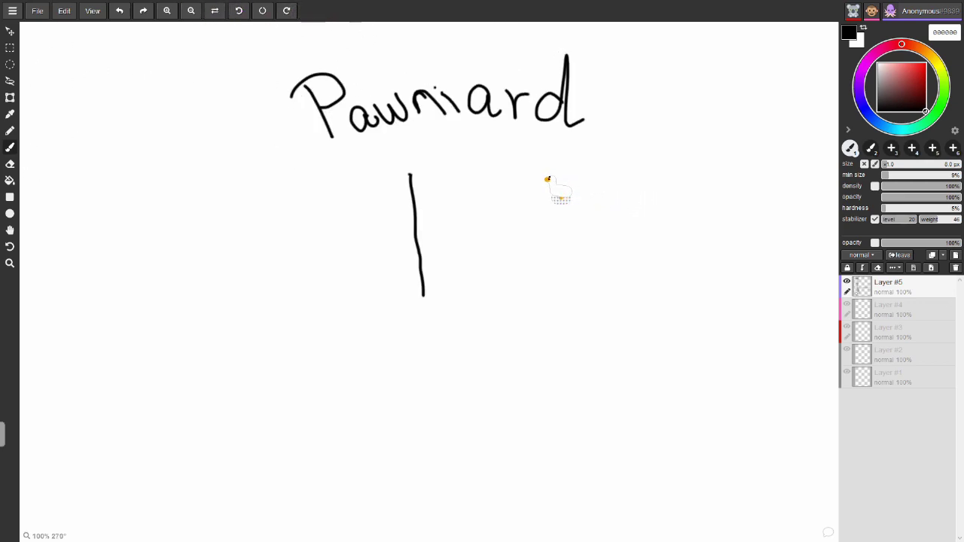
pyautogui.click(167, 10)
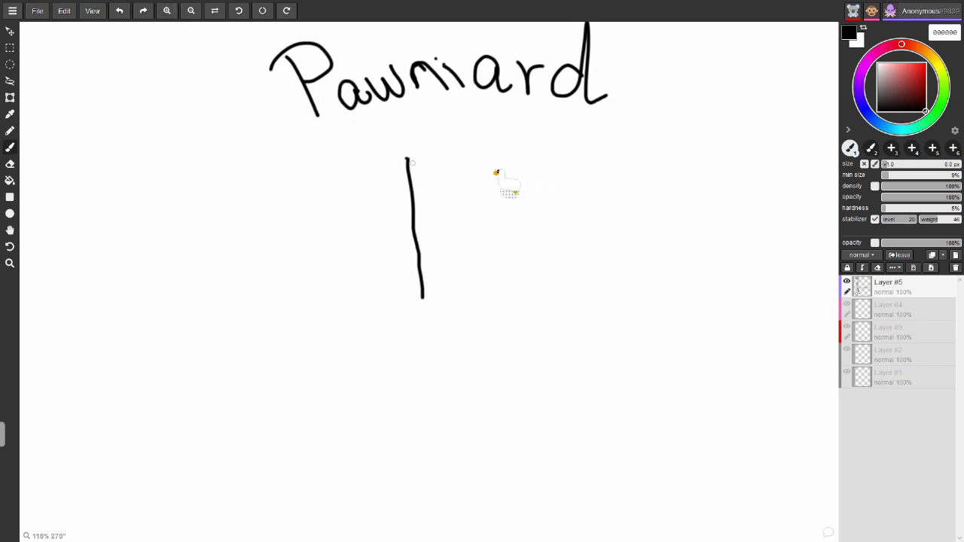
pyautogui.moveTo(407, 159)
pyautogui.mouseDown()
pyautogui.moveTo(562, 158)
pyautogui.moveTo(563, 305)
pyautogui.moveTo(555, 318)
pyautogui.moveTo(427, 324)
pyautogui.moveTo(421, 304)
pyautogui.mouseUp()
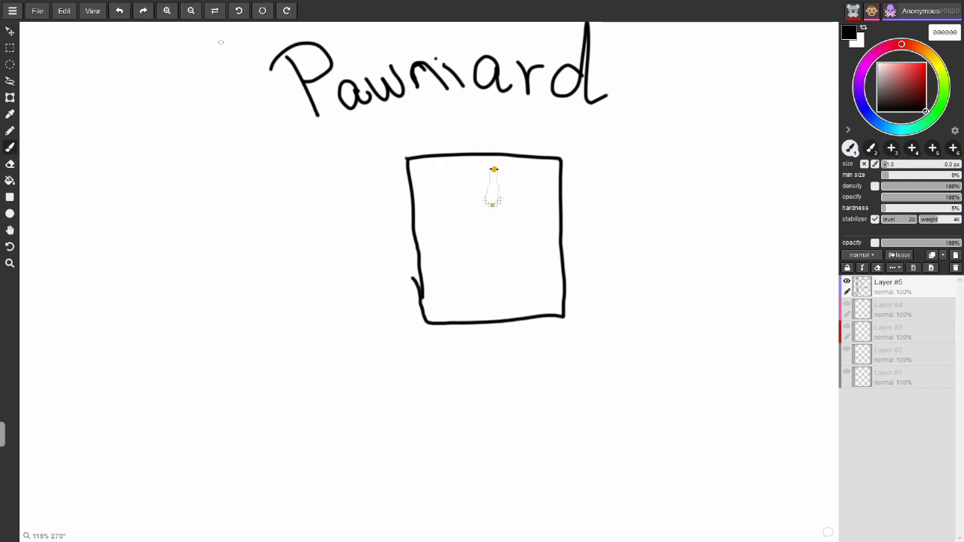
pyautogui.click(119, 11)
pyautogui.click(119, 11)
pyautogui.click(122, 15)
# - Draw a large head outline below the title with a flat top, two long sides and a rounded bottom
pyautogui.moveTo(355, 181); pyautogui.dragTo(558, 176)
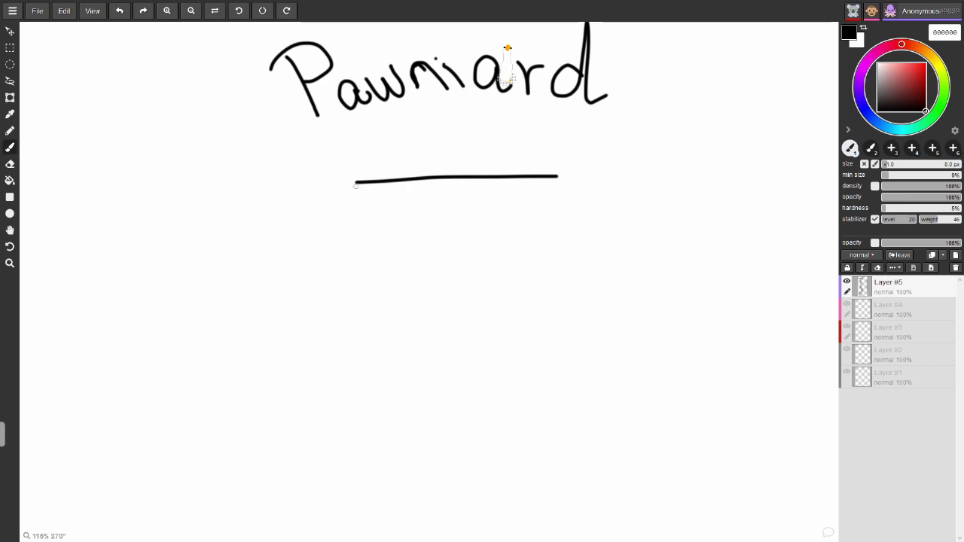
pyautogui.moveTo(356, 184); pyautogui.dragTo(361, 390)
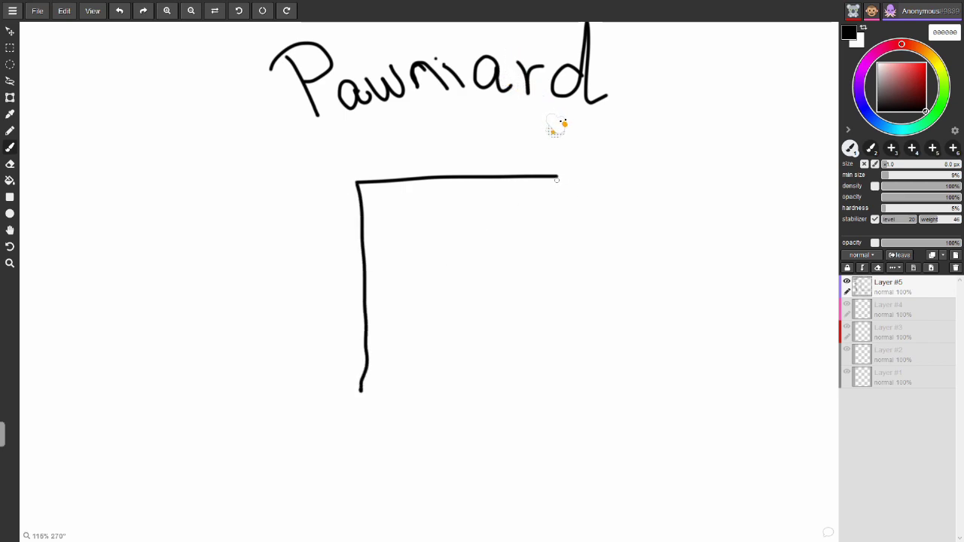
pyautogui.moveTo(559, 176); pyautogui.dragTo(612, 400)
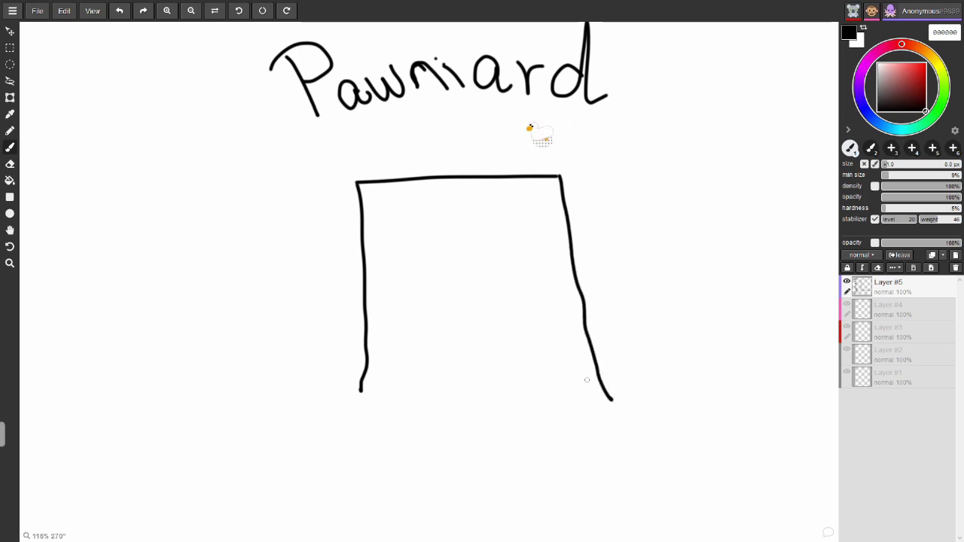
pyautogui.moveTo(359, 390)
pyautogui.mouseDown()
pyautogui.moveTo(426, 433)
pyautogui.moveTo(507, 443)
pyautogui.moveTo(573, 434)
pyautogui.moveTo(611, 402)
pyautogui.mouseUp()
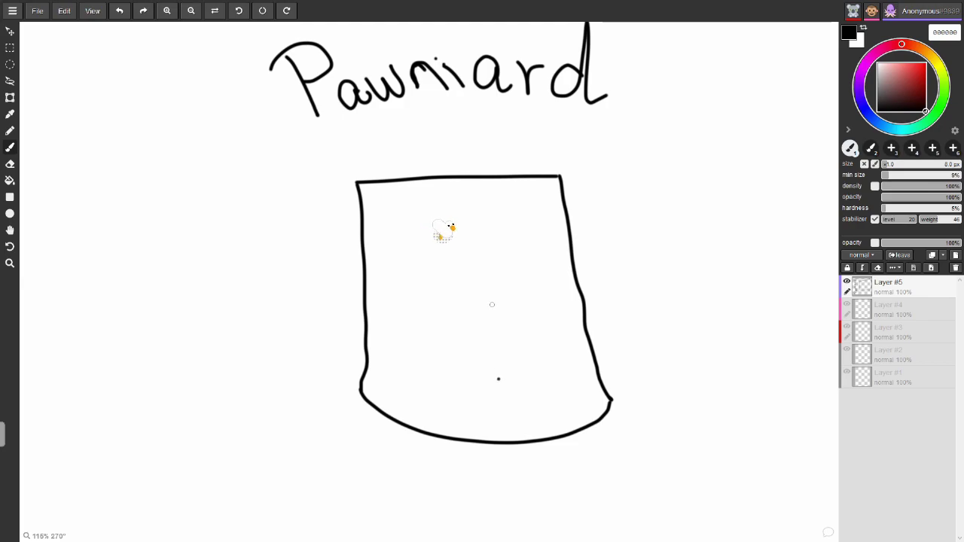
pyautogui.moveTo(499, 379)
pyautogui.mouseDown()
pyautogui.moveTo(497, 272)
pyautogui.moveTo(518, 229)
pyautogui.moveTo(554, 279)
pyautogui.moveTo(556, 335)
pyautogui.moveTo(499, 392)
pyautogui.moveTo(498, 372)
pyautogui.moveTo(435, 311)
pyautogui.moveTo(411, 240)
pyautogui.moveTo(372, 249)
pyautogui.moveTo(360, 317)
pyautogui.moveTo(403, 369)
pyautogui.moveTo(447, 392)
pyautogui.mouseUp()
pyautogui.click(122, 10)
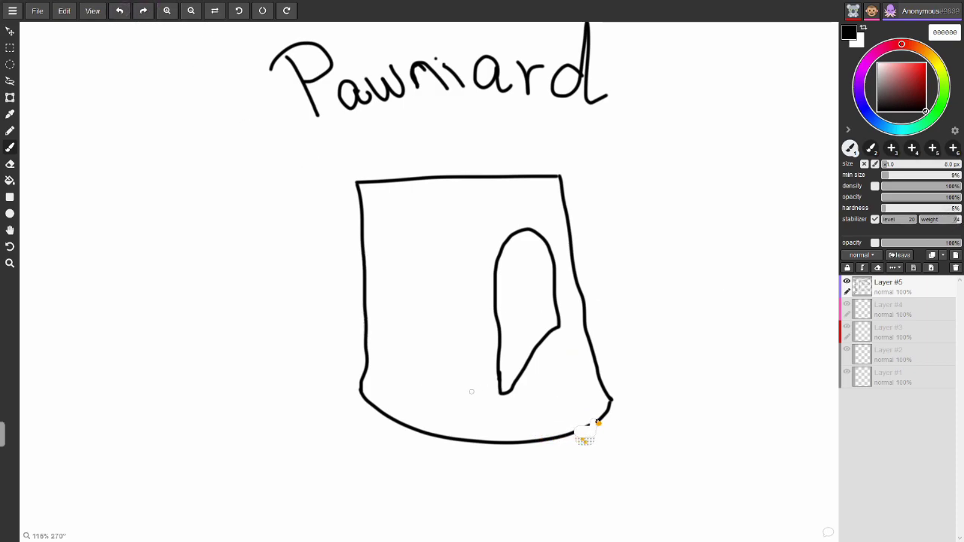
pyautogui.moveTo(450, 399); pyautogui.dragTo(442, 264)
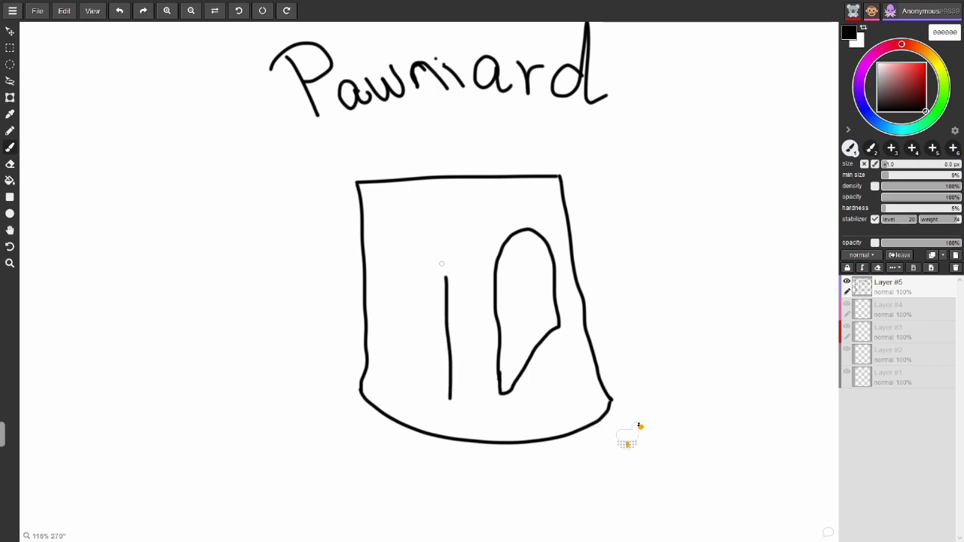
pyautogui.moveTo(369, 244)
pyautogui.mouseDown()
pyautogui.moveTo(357, 324)
pyautogui.moveTo(363, 381)
pyautogui.moveTo(450, 399)
pyautogui.mouseUp()
pyautogui.click(119, 9)
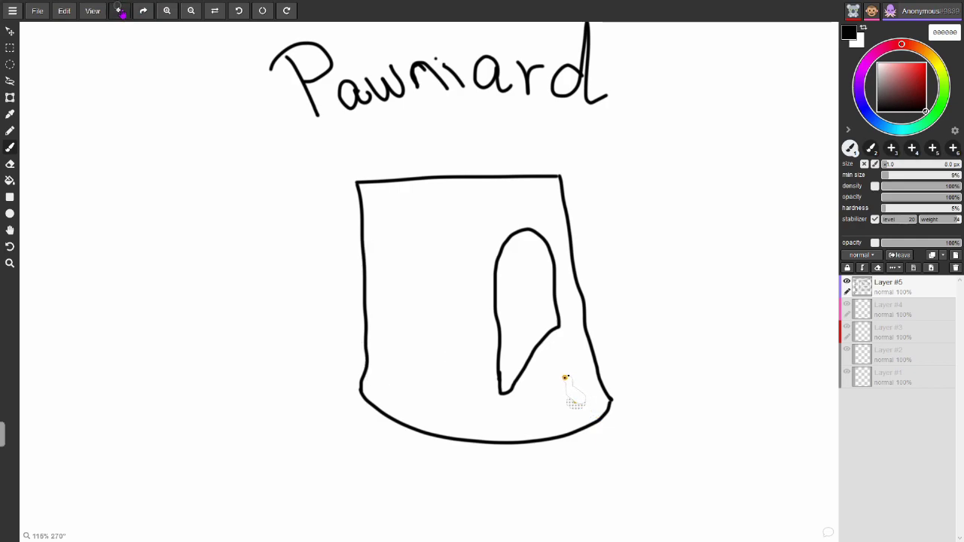
pyautogui.click(119, 10)
# - Draw two large pointed eyes, a small round nose and a curved smile in the head's lower half, erasing the stray dot between the eyes
pyautogui.moveTo(502, 343)
pyautogui.mouseDown()
pyautogui.moveTo(524, 277)
pyautogui.moveTo(562, 289)
pyautogui.moveTo(569, 334)
pyautogui.moveTo(515, 382)
pyautogui.moveTo(473, 373)
pyautogui.moveTo(461, 303)
pyautogui.moveTo(424, 290)
pyautogui.mouseUp()
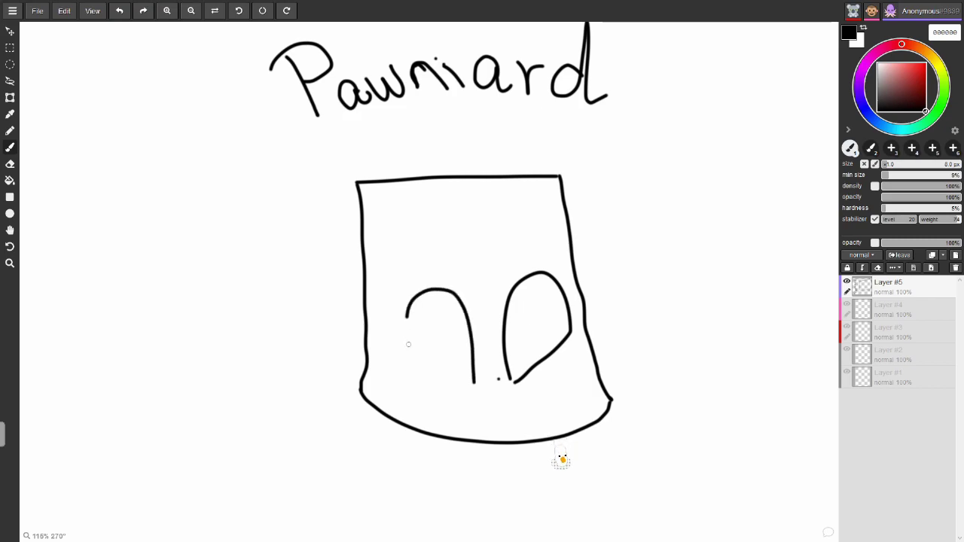
pyautogui.moveTo(435, 376); pyautogui.dragTo(480, 386)
pyautogui.click(497, 403)
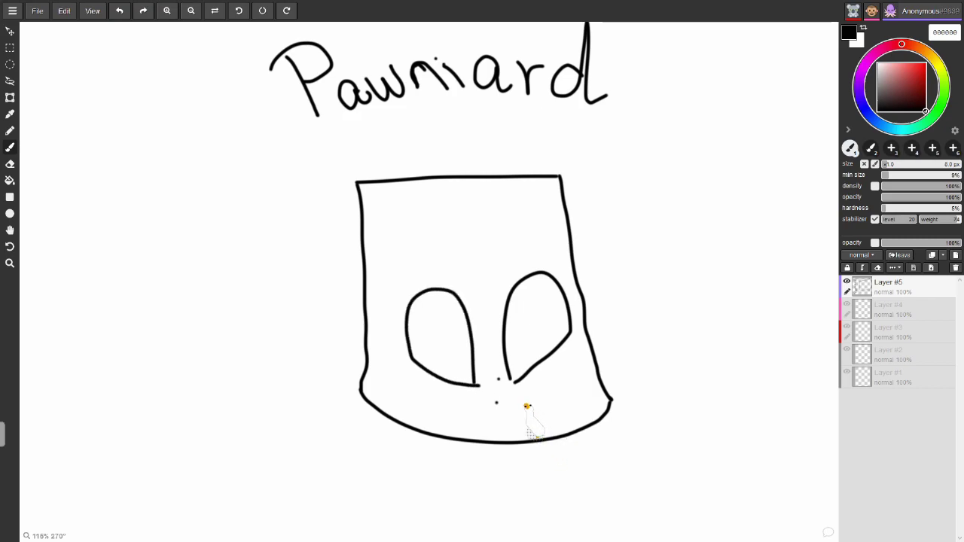
pyautogui.moveTo(499, 397)
pyautogui.mouseDown()
pyautogui.moveTo(497, 414)
pyautogui.moveTo(469, 430)
pyautogui.moveTo(525, 427)
pyautogui.mouseUp()
pyautogui.click(10, 164)
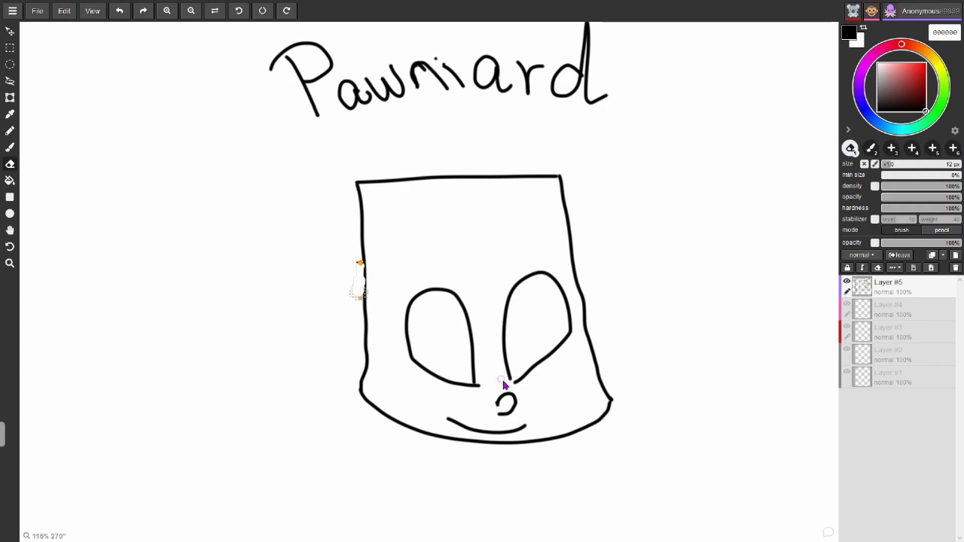
# - Draw a thin curved iris line inside each eye with the 3 px Pencil, redoing the one in the right eye further outward
pyautogui.click(12, 131)
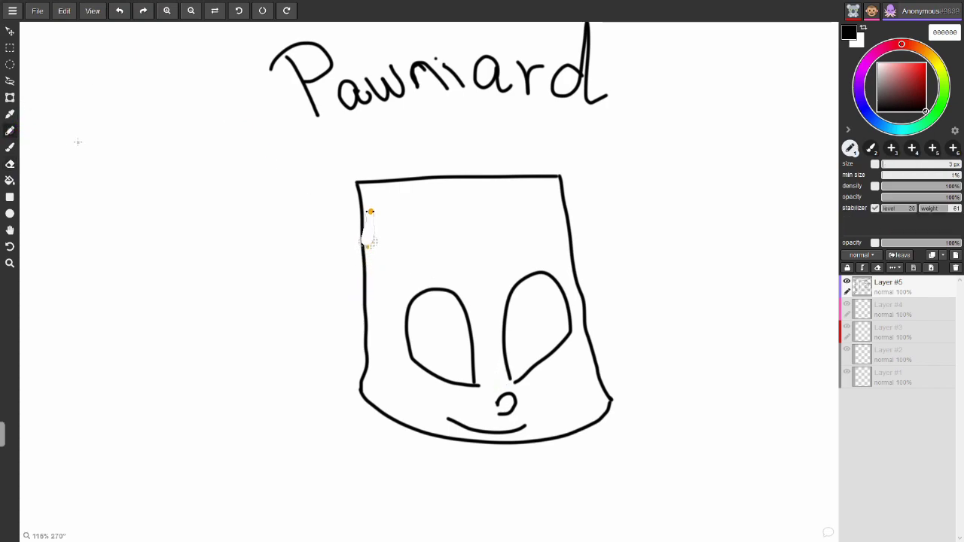
pyautogui.moveTo(550, 280)
pyautogui.mouseDown()
pyautogui.moveTo(525, 320)
pyautogui.moveTo(547, 353)
pyautogui.mouseUp()
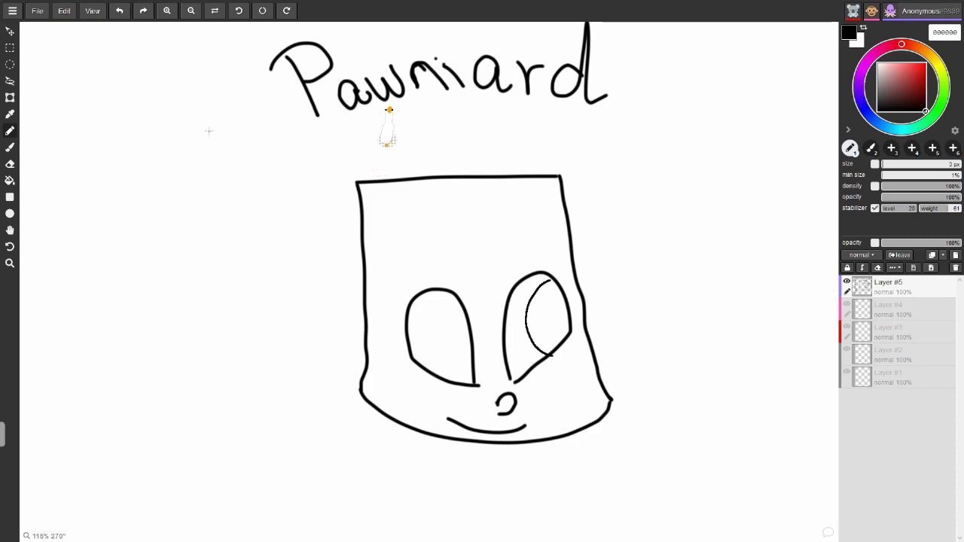
pyautogui.click(119, 10)
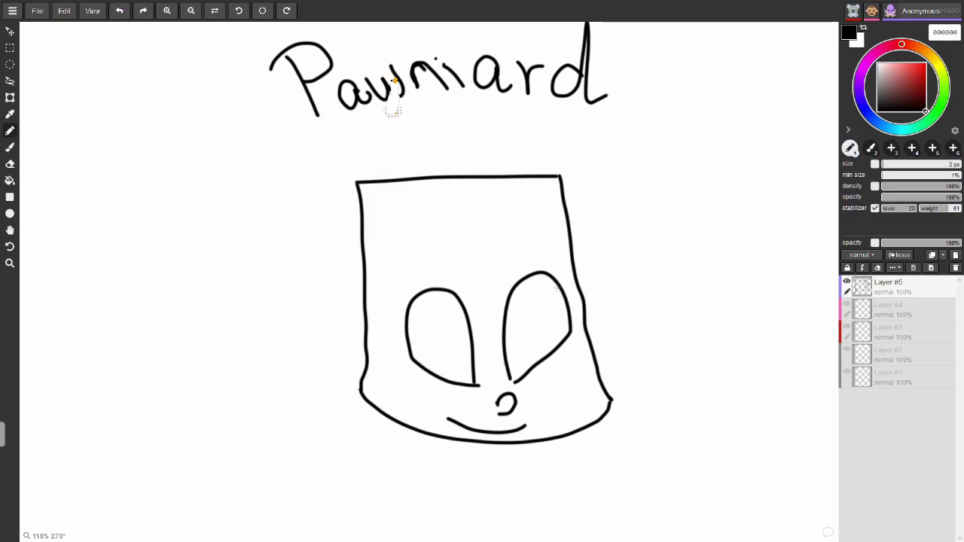
pyautogui.moveTo(536, 307)
pyautogui.mouseDown()
pyautogui.moveTo(536, 345)
pyautogui.moveTo(547, 356)
pyautogui.mouseUp()
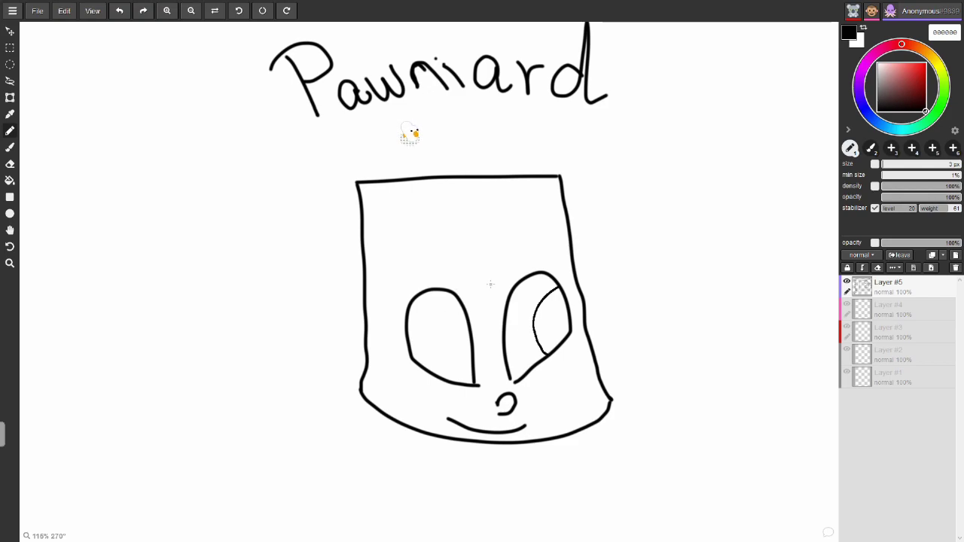
pyautogui.moveTo(437, 348); pyautogui.dragTo(476, 384)
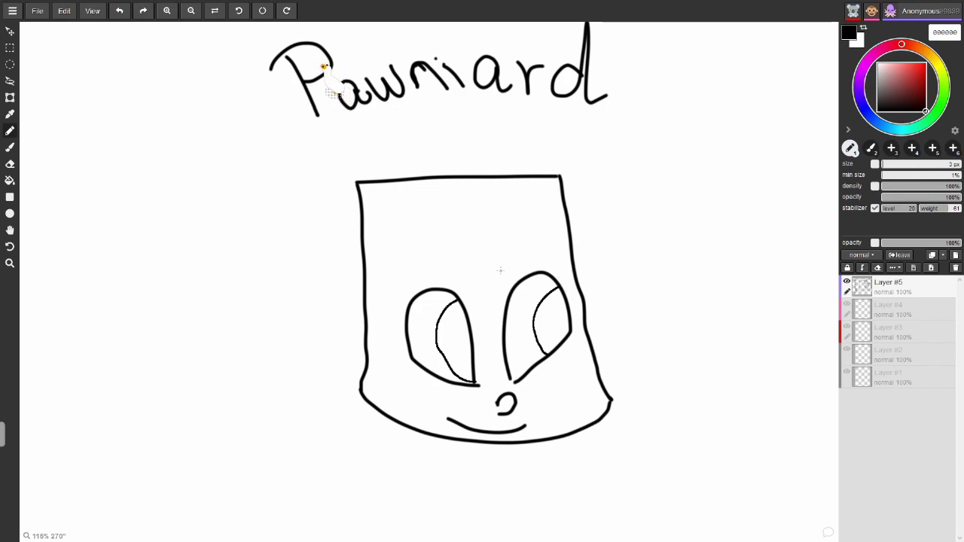
# - Draw two small slanted eyebrows above the eyes and short blush lines on the cheeks beneath them
pyautogui.moveTo(523, 254)
pyautogui.mouseDown()
pyautogui.moveTo(529, 264)
pyautogui.moveTo(501, 275)
pyautogui.moveTo(440, 266)
pyautogui.moveTo(460, 278)
pyautogui.mouseUp()
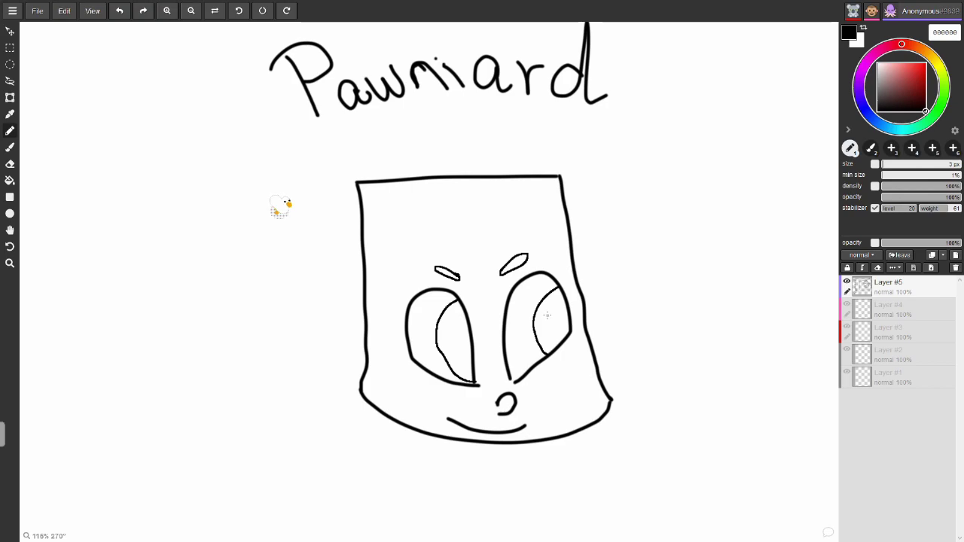
pyautogui.moveTo(533, 386)
pyautogui.mouseDown()
pyautogui.moveTo(541, 365)
pyautogui.moveTo(559, 357)
pyautogui.mouseUp()
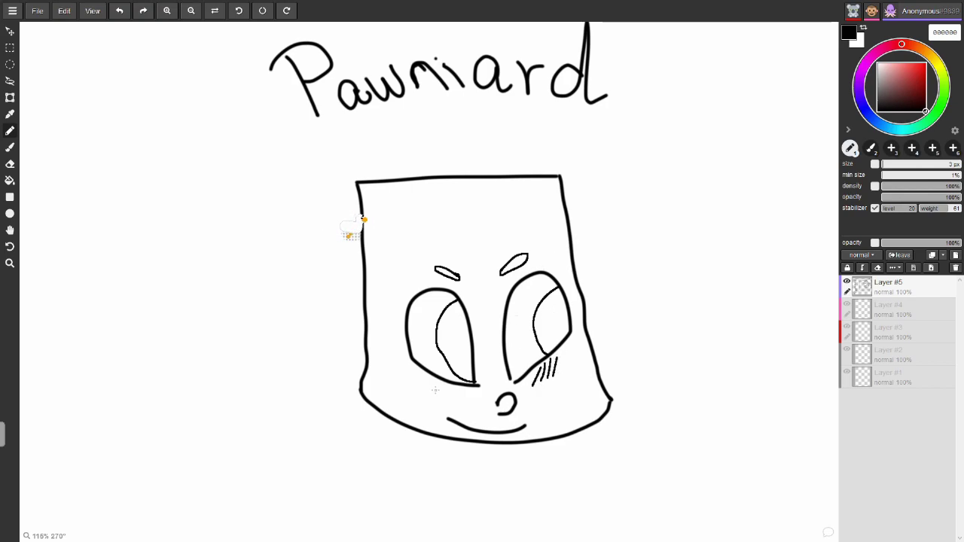
pyautogui.moveTo(424, 378); pyautogui.dragTo(424, 395)
pyautogui.moveTo(429, 377); pyautogui.dragTo(435, 393)
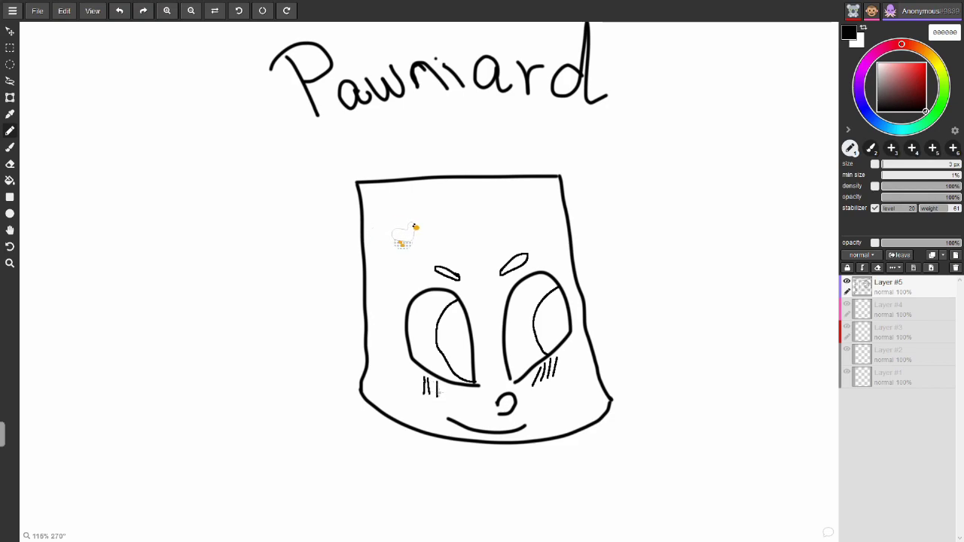
# - Draw a domed cap with a long side brim and a scalloped fringe on the head, erasing the head lines it overlaps
pyautogui.moveTo(358, 183)
pyautogui.mouseDown()
pyautogui.moveTo(429, 107)
pyautogui.moveTo(560, 133)
pyautogui.moveTo(580, 154)
pyautogui.mouseUp()
pyautogui.moveTo(680, 165); pyautogui.dragTo(558, 185)
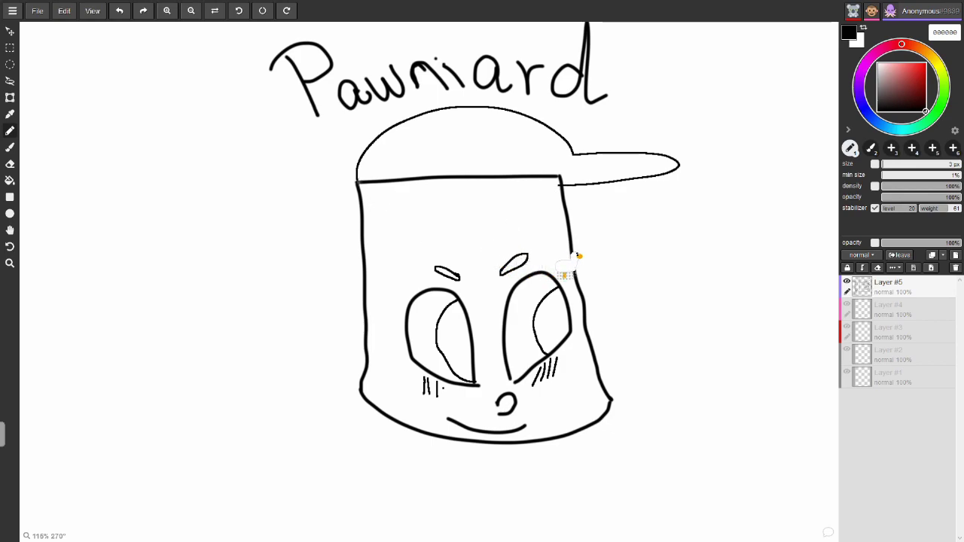
pyautogui.moveTo(360, 183)
pyautogui.mouseDown()
pyautogui.moveTo(350, 214)
pyautogui.moveTo(399, 223)
pyautogui.moveTo(441, 201)
pyautogui.moveTo(443, 220)
pyautogui.moveTo(492, 197)
pyautogui.moveTo(506, 223)
pyautogui.moveTo(531, 194)
pyautogui.moveTo(554, 211)
pyautogui.moveTo(558, 179)
pyautogui.mouseUp()
pyautogui.press('e')
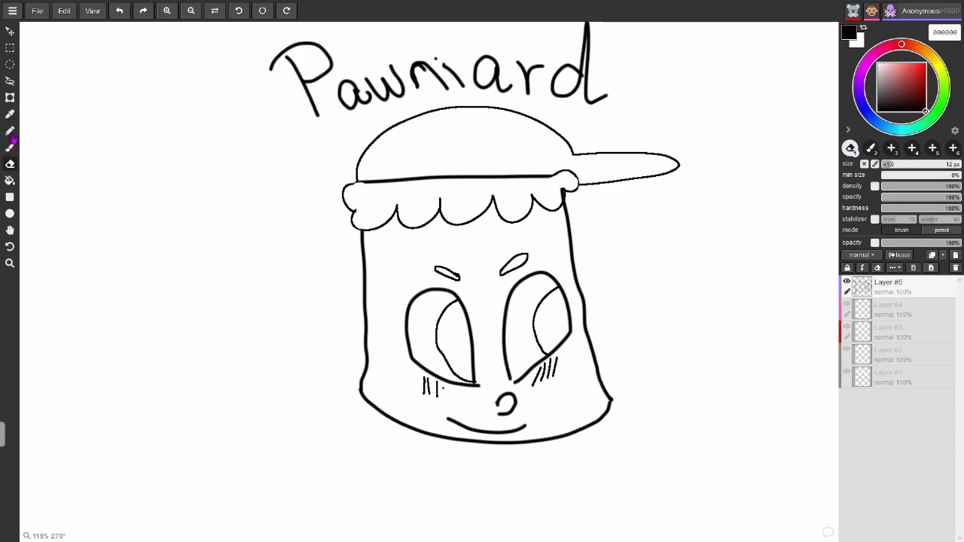
# - Frame the "Pawn" part of the title with a slanted brush-drawn box and undo the bracket drawn beside the head
pyautogui.click(10, 147)
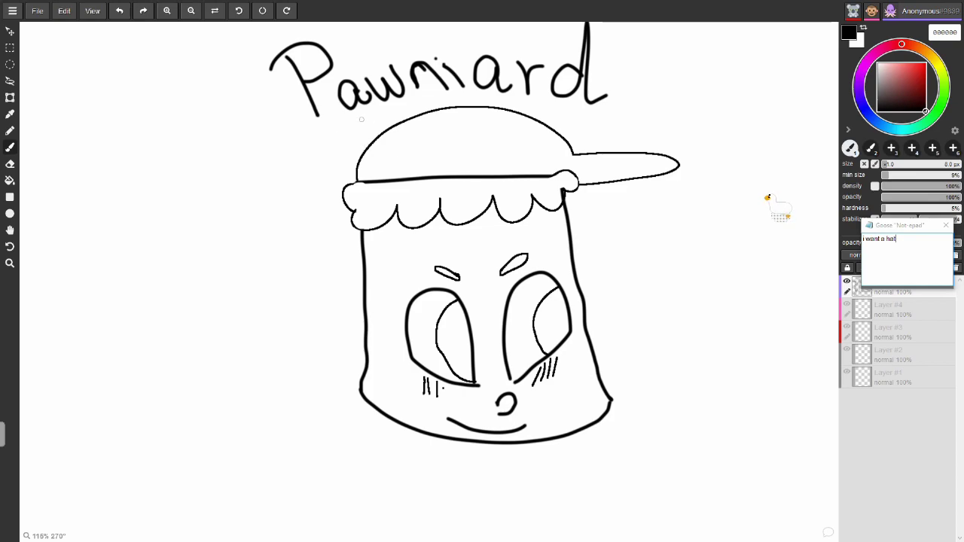
pyautogui.moveTo(296, 137)
pyautogui.mouseDown()
pyautogui.moveTo(458, 98)
pyautogui.moveTo(417, 41)
pyautogui.moveTo(257, 84)
pyautogui.moveTo(306, 121)
pyautogui.moveTo(412, 242)
pyautogui.moveTo(326, 141)
pyautogui.moveTo(297, 143)
pyautogui.moveTo(304, 361)
pyautogui.mouseUp()
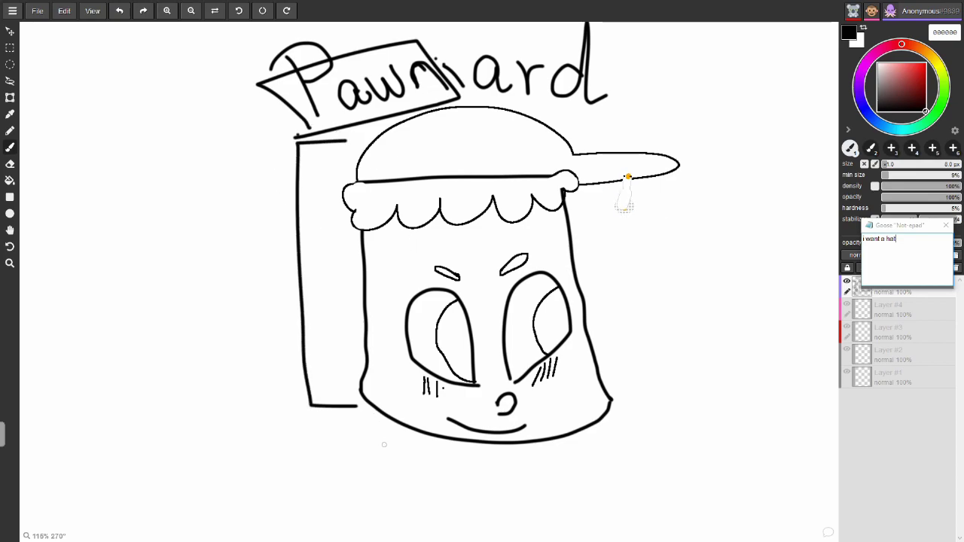
pyautogui.click(119, 10)
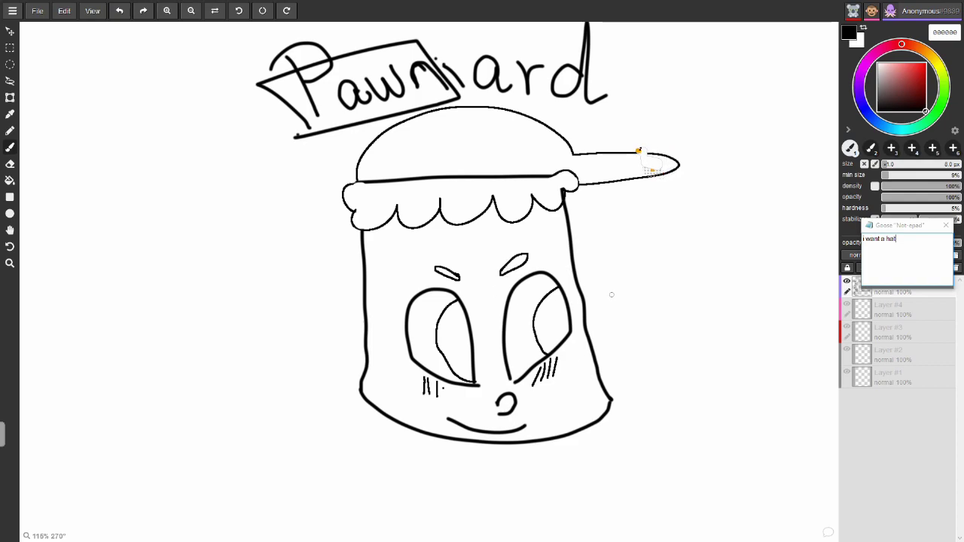
# - Draw a thick, narrow oval on the front of the cap near the brim
pyautogui.moveTo(528, 148)
pyautogui.mouseDown()
pyautogui.moveTo(518, 131)
pyautogui.moveTo(521, 162)
pyautogui.moveTo(530, 139)
pyautogui.moveTo(530, 163)
pyautogui.mouseUp()
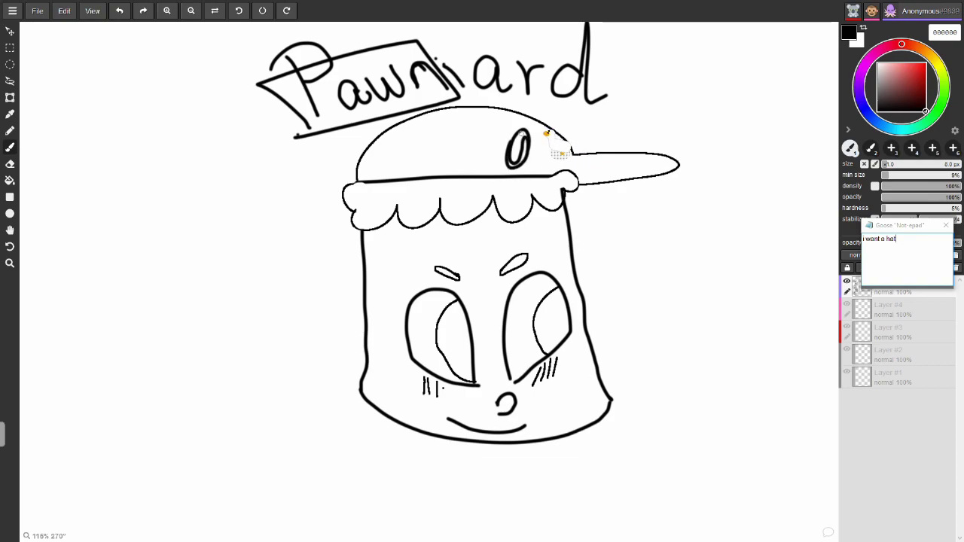
# - Fill the oval on the cap solid black and add curved brush strokes beneath the title and inside the brim
pyautogui.moveTo(517, 164)
pyautogui.mouseDown()
pyautogui.moveTo(519, 144)
pyautogui.moveTo(515, 164)
pyautogui.mouseUp()
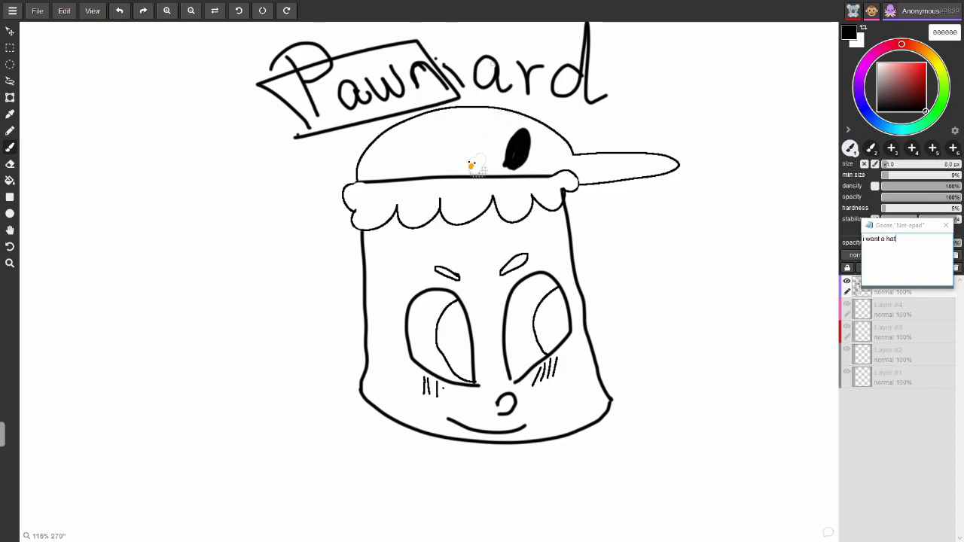
pyautogui.moveTo(327, 128); pyautogui.dragTo(715, 120)
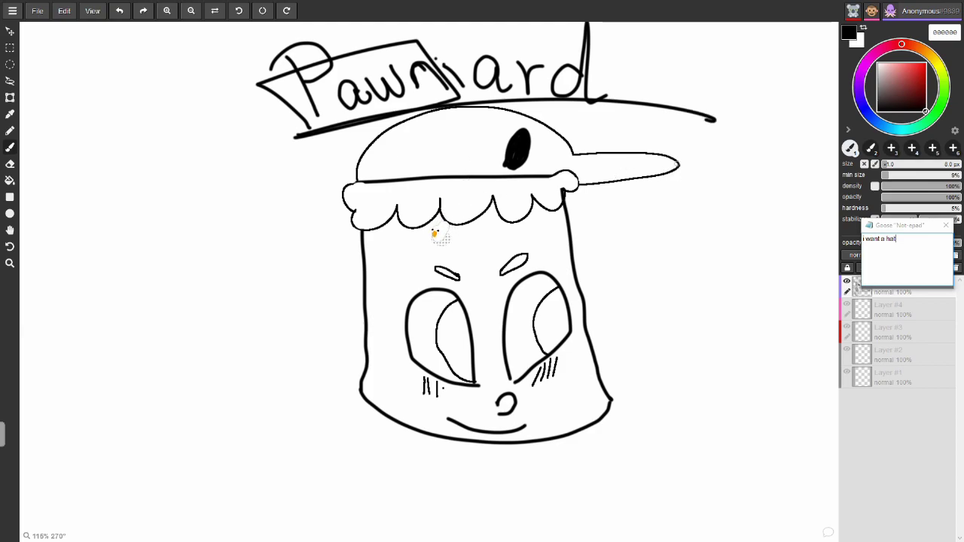
pyautogui.moveTo(675, 163); pyautogui.dragTo(564, 176)
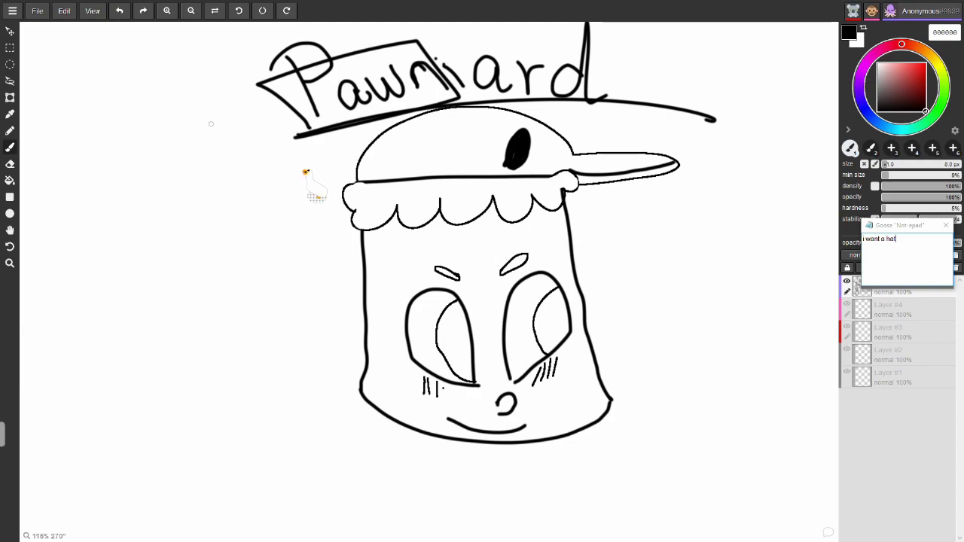
# - Erase the scalloped lower edge of the fringe beneath the cap and the small nose above the mouth
pyautogui.press('e')
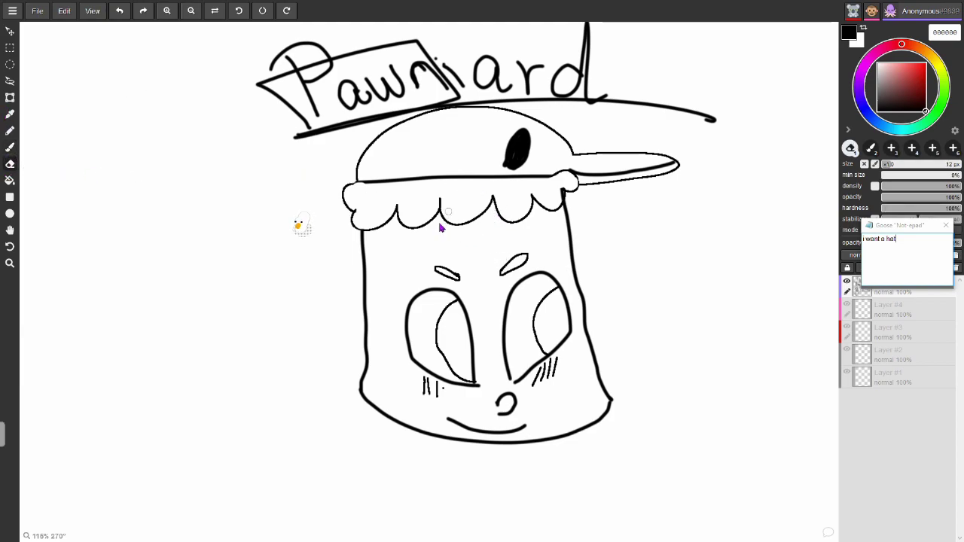
pyautogui.moveTo(442, 204)
pyautogui.mouseDown()
pyautogui.moveTo(416, 227)
pyautogui.moveTo(420, 216)
pyautogui.moveTo(407, 197)
pyautogui.moveTo(398, 229)
pyautogui.moveTo(376, 236)
pyautogui.moveTo(366, 222)
pyautogui.moveTo(421, 206)
pyautogui.moveTo(458, 226)
pyautogui.moveTo(500, 196)
pyautogui.moveTo(503, 217)
pyautogui.moveTo(529, 220)
pyautogui.moveTo(543, 203)
pyautogui.moveTo(549, 213)
pyautogui.moveTo(541, 202)
pyautogui.moveTo(564, 194)
pyautogui.mouseUp()
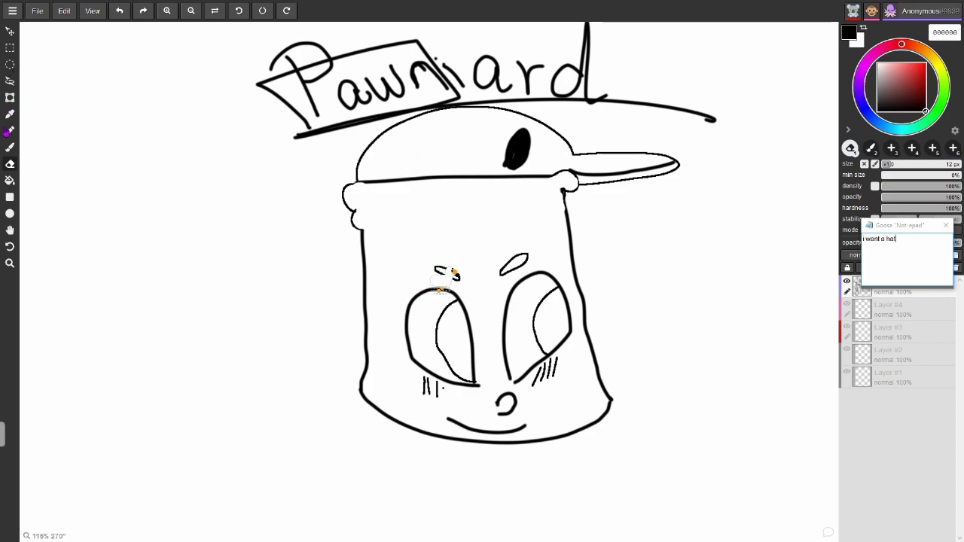
pyautogui.click(10, 147)
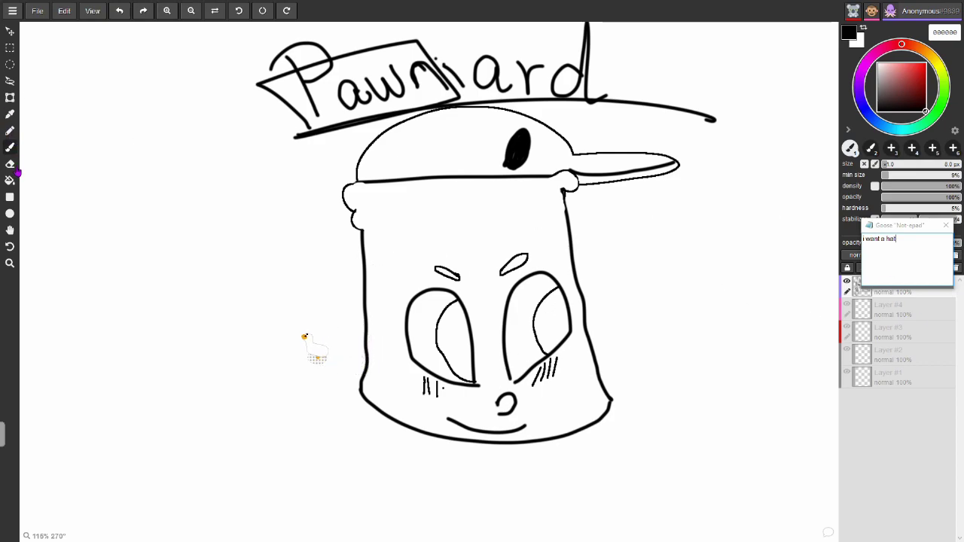
pyautogui.click(10, 164)
pyautogui.moveTo(500, 393)
pyautogui.mouseDown()
pyautogui.moveTo(502, 403)
pyautogui.moveTo(514, 398)
pyautogui.mouseUp()
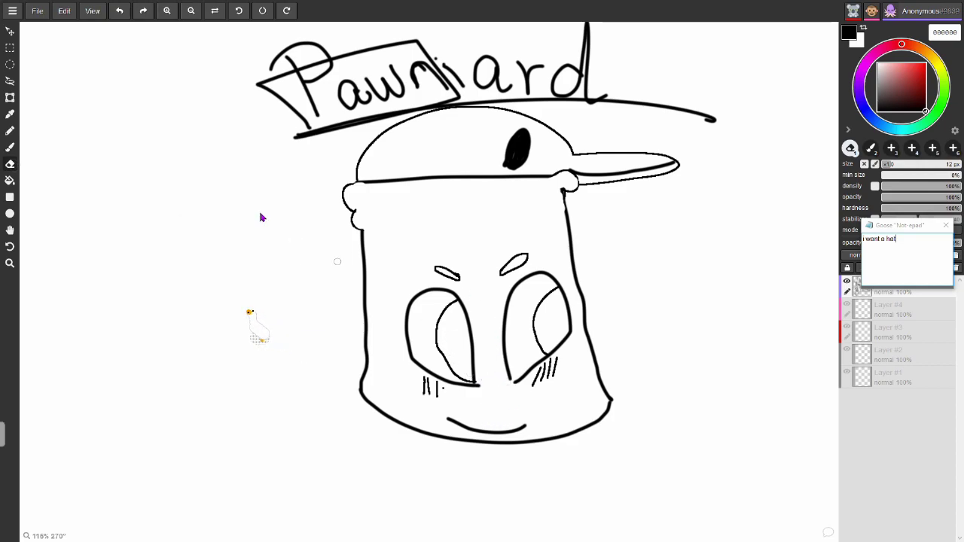
# - Draw a bent, pointed arm on each side of the head and two short pointed legs beneath it with the brush
pyautogui.click(10, 130)
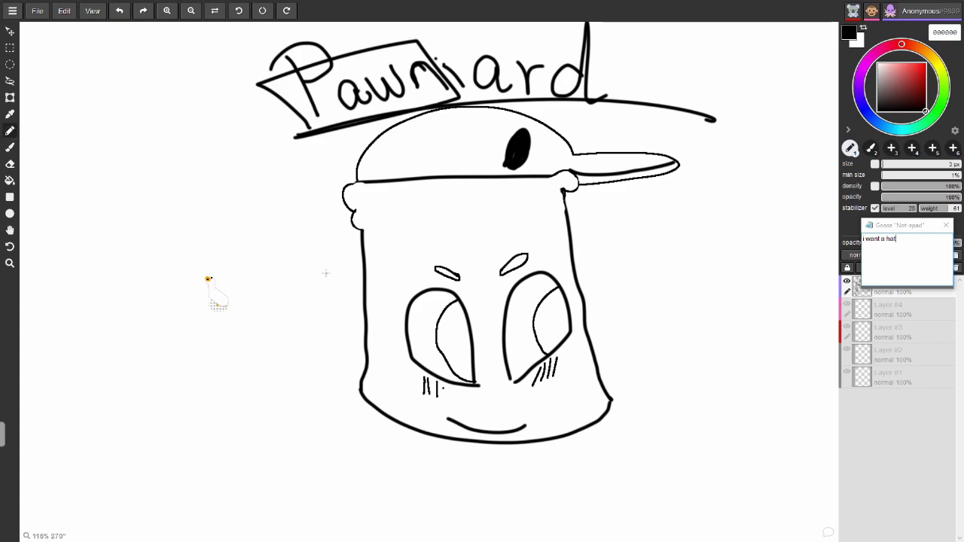
pyautogui.click(9, 147)
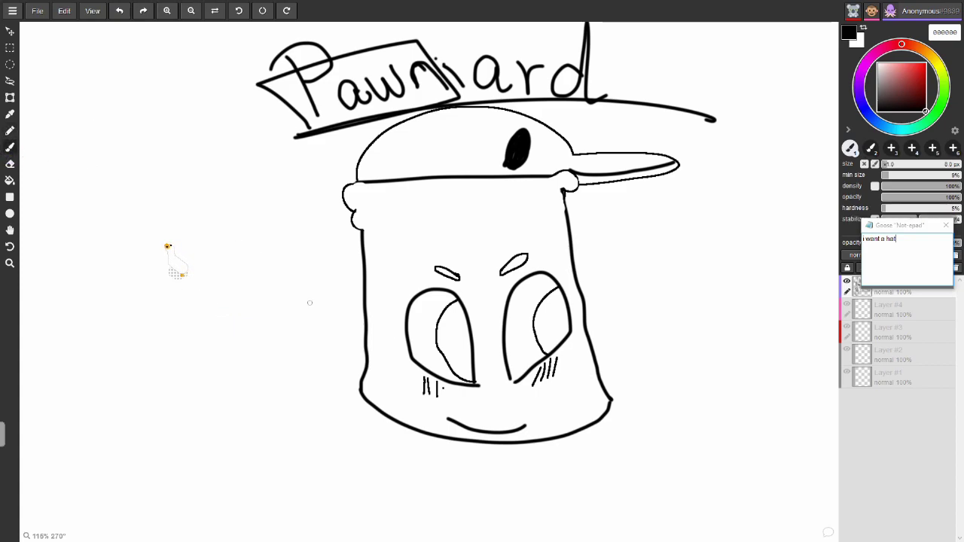
pyautogui.moveTo(367, 361)
pyautogui.mouseDown()
pyautogui.moveTo(337, 315)
pyautogui.moveTo(267, 388)
pyautogui.moveTo(275, 393)
pyautogui.moveTo(332, 346)
pyautogui.moveTo(362, 365)
pyautogui.mouseUp()
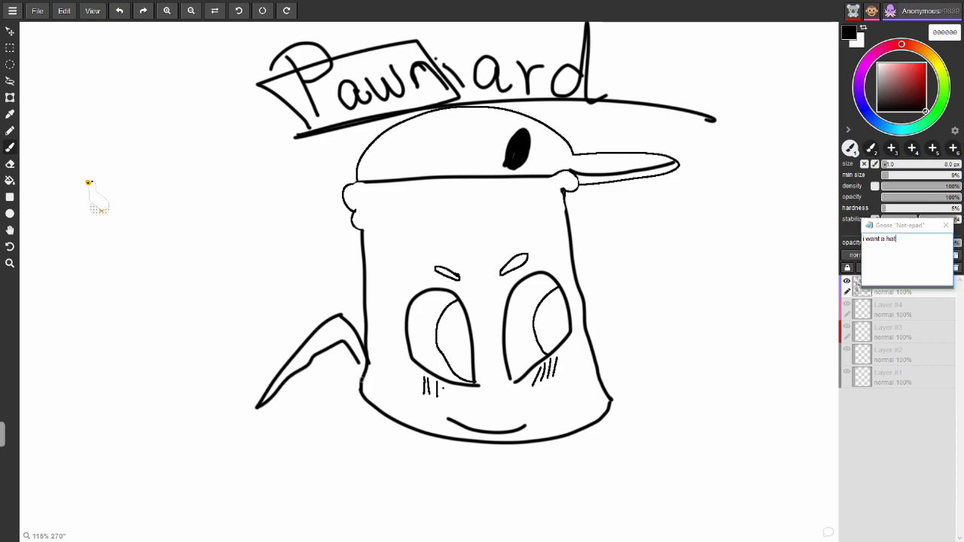
pyautogui.moveTo(600, 378)
pyautogui.mouseDown()
pyautogui.moveTo(661, 333)
pyautogui.moveTo(696, 396)
pyautogui.moveTo(661, 372)
pyautogui.moveTo(599, 382)
pyautogui.mouseUp()
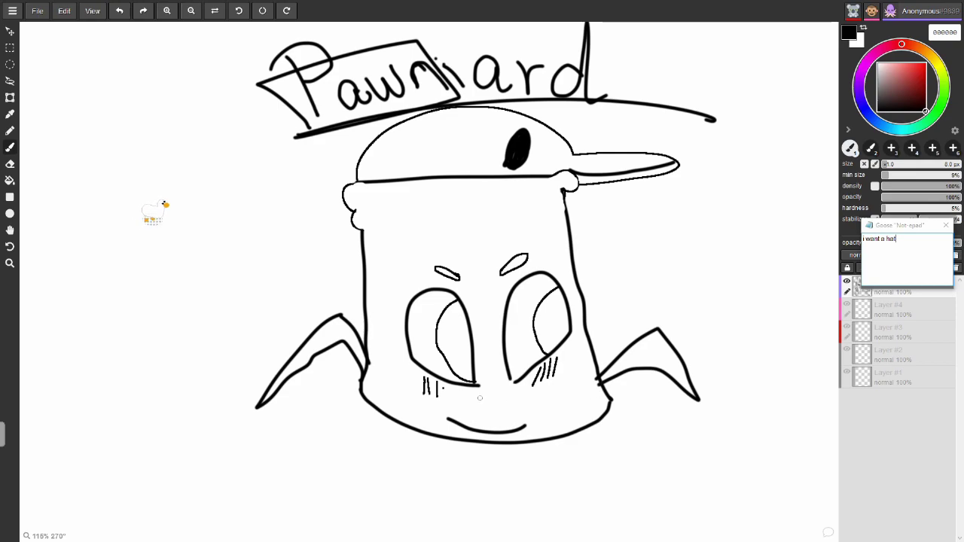
pyautogui.moveTo(408, 429)
pyautogui.mouseDown()
pyautogui.moveTo(368, 446)
pyautogui.moveTo(382, 488)
pyautogui.moveTo(399, 451)
pyautogui.moveTo(456, 435)
pyautogui.mouseUp()
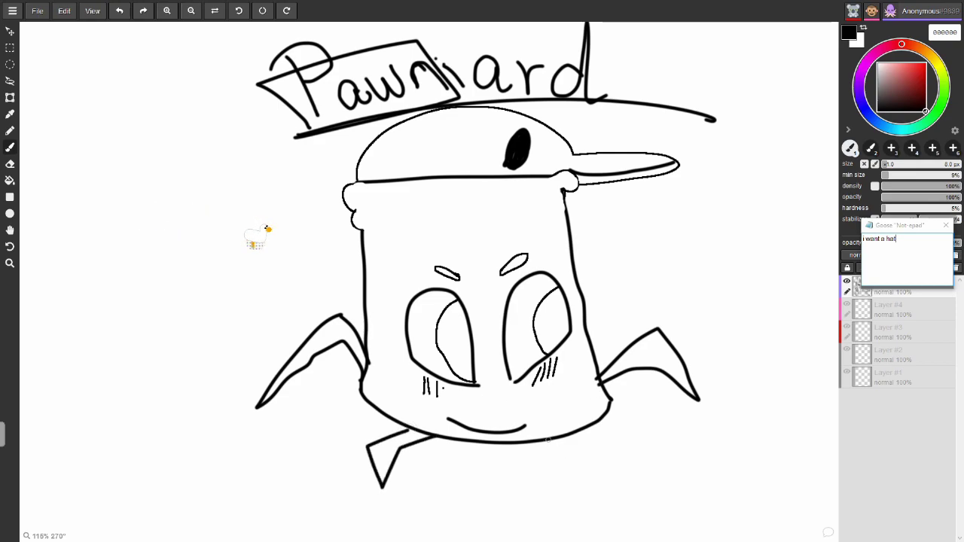
pyautogui.moveTo(549, 439)
pyautogui.mouseDown()
pyautogui.moveTo(601, 452)
pyautogui.moveTo(615, 481)
pyautogui.mouseUp()
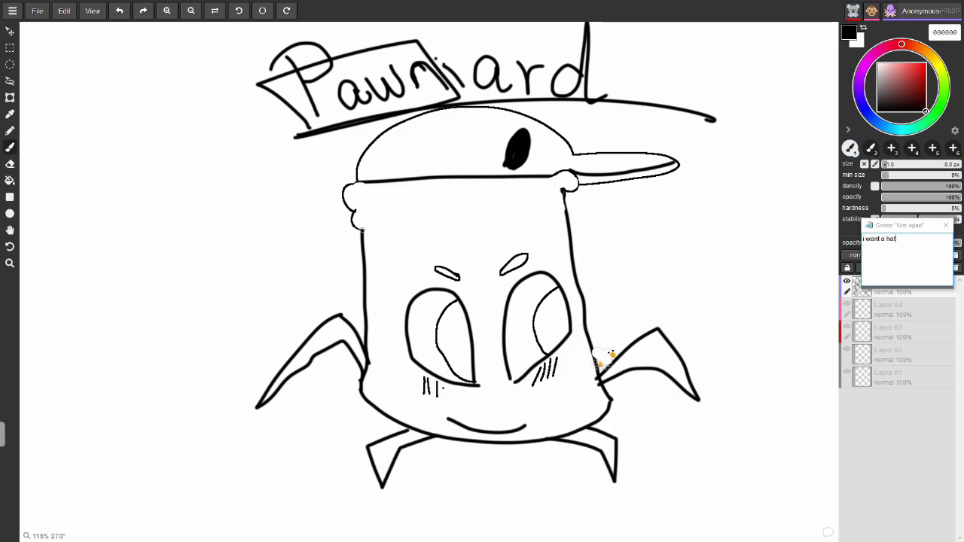
# - Draw a wavy fringe across the forehead with a puffy curl hanging beside the head, erasing the head outline it overlaps
pyautogui.moveTo(359, 229)
pyautogui.mouseDown()
pyautogui.moveTo(393, 224)
pyautogui.moveTo(411, 249)
pyautogui.moveTo(449, 230)
pyautogui.moveTo(463, 247)
pyautogui.moveTo(507, 236)
pyautogui.moveTo(543, 242)
pyautogui.moveTo(547, 259)
pyautogui.moveTo(597, 304)
pyautogui.moveTo(650, 271)
pyautogui.moveTo(638, 230)
pyautogui.moveTo(590, 203)
pyautogui.mouseUp()
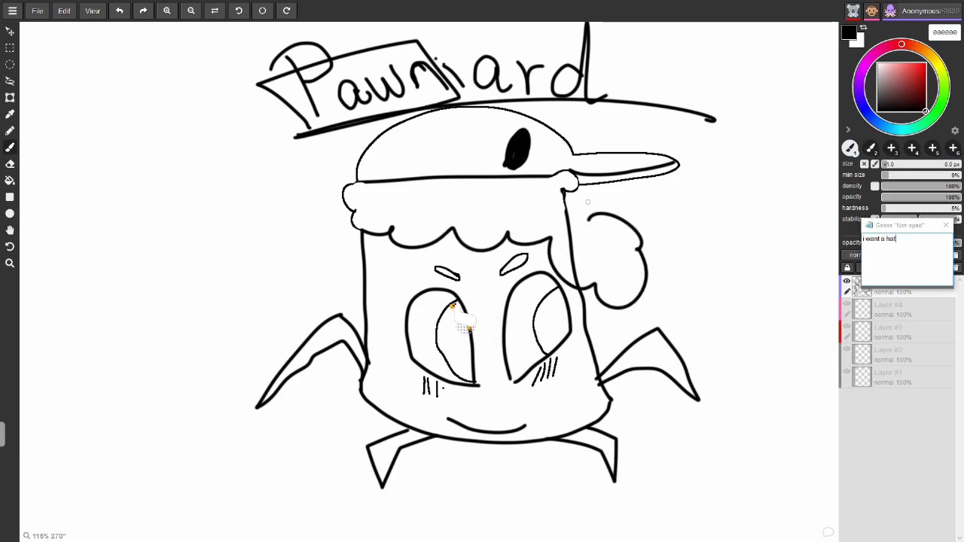
pyautogui.press('e')
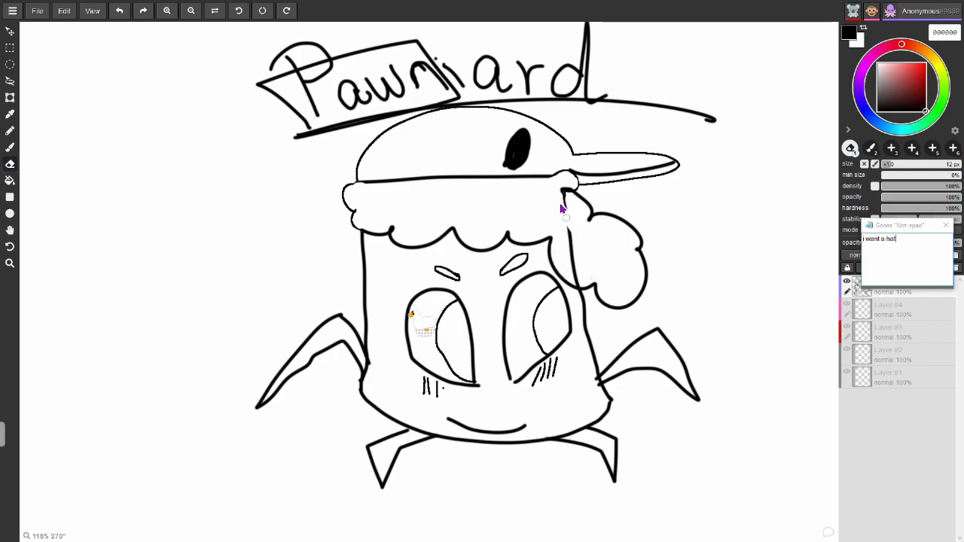
pyautogui.moveTo(567, 205)
pyautogui.mouseDown()
pyautogui.moveTo(559, 190)
pyautogui.moveTo(574, 262)
pyautogui.mouseUp()
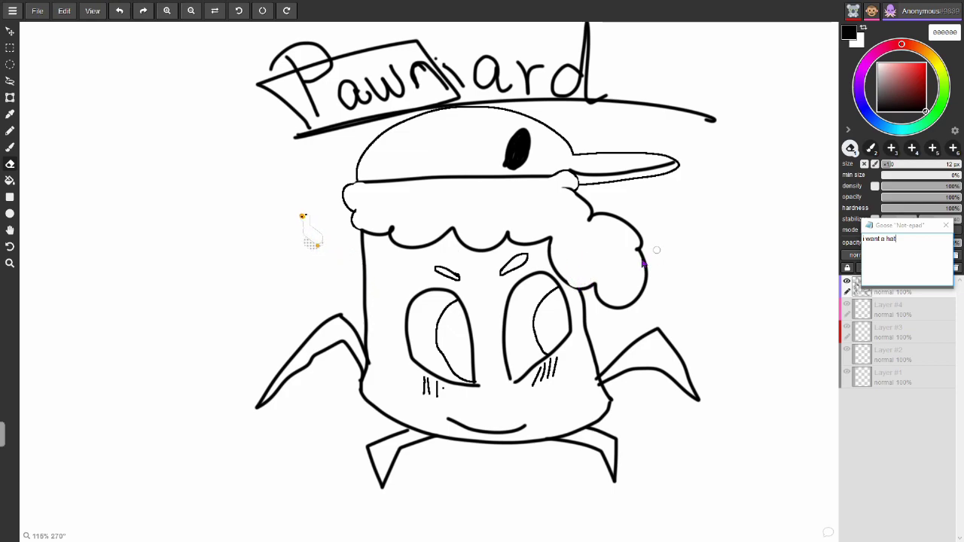
# - Fill the face with blue #585ae1
pyautogui.moveTo(898, 76); pyautogui.dragTo(931, 53)
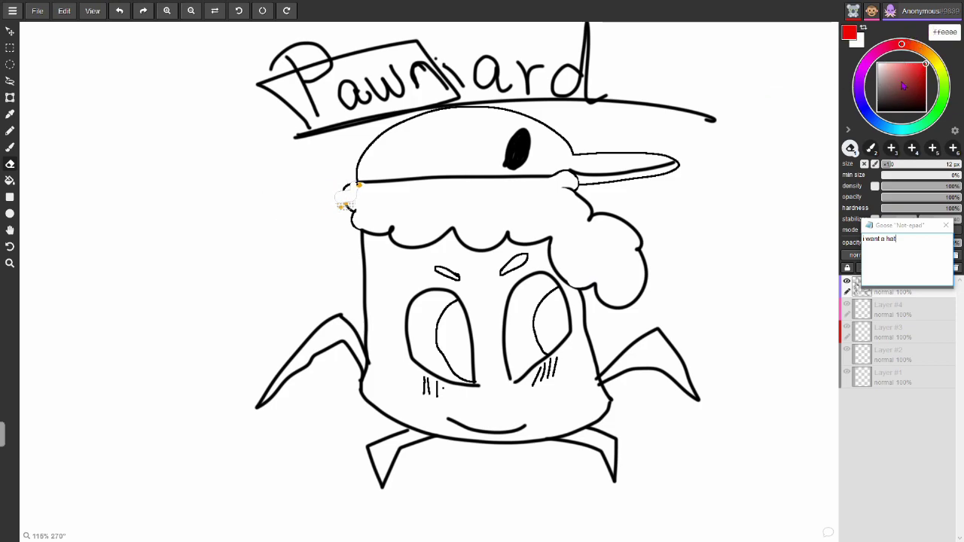
pyautogui.click(864, 109)
pyautogui.click(907, 69)
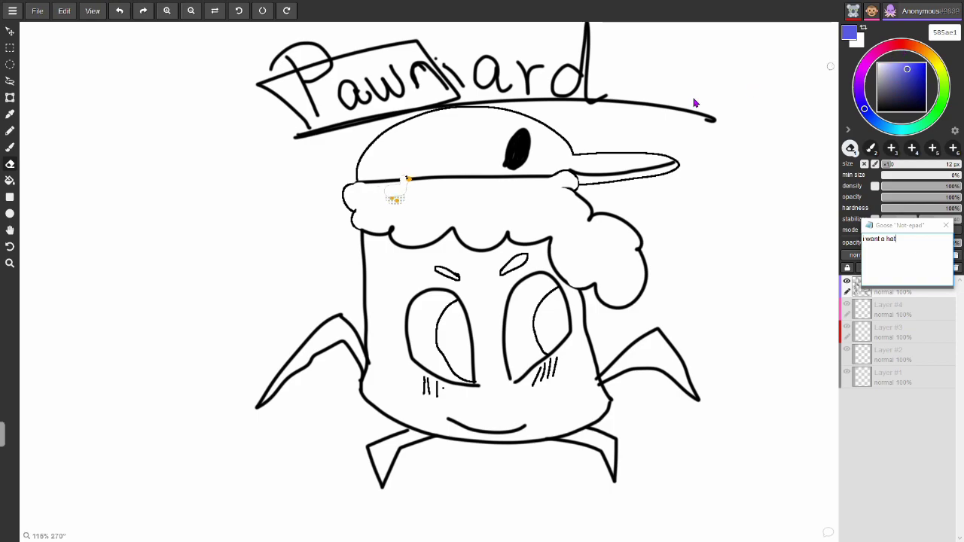
pyautogui.press('b')
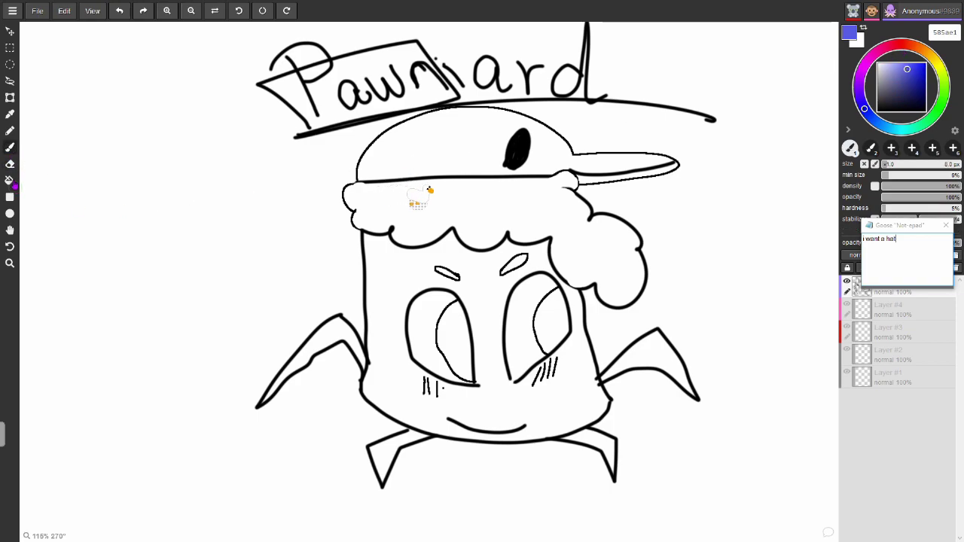
pyautogui.click(12, 183)
pyautogui.click(402, 281)
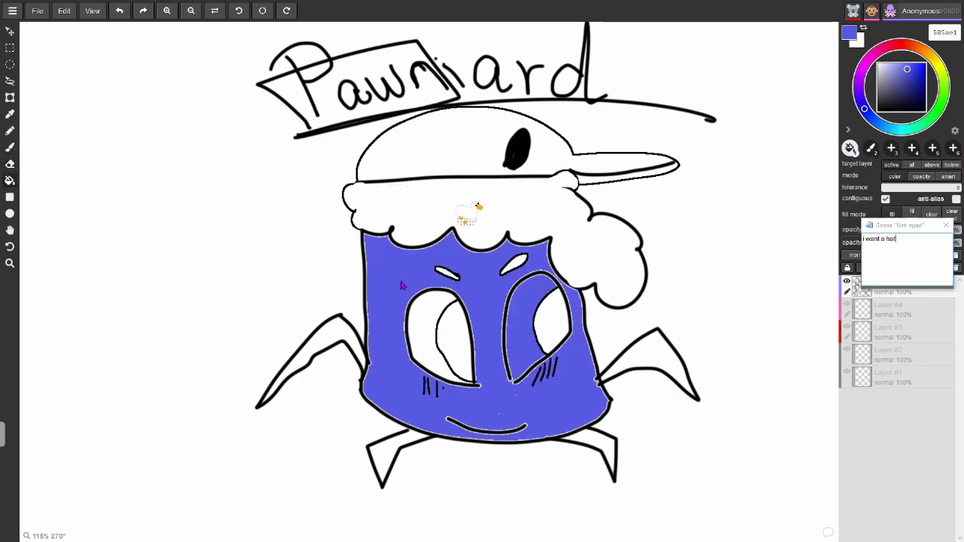
# - Try refilling the face with lighter blue #a1a3f7 and erasing inside the right eye, and undo back to the unfilled face
pyautogui.click(898, 72)
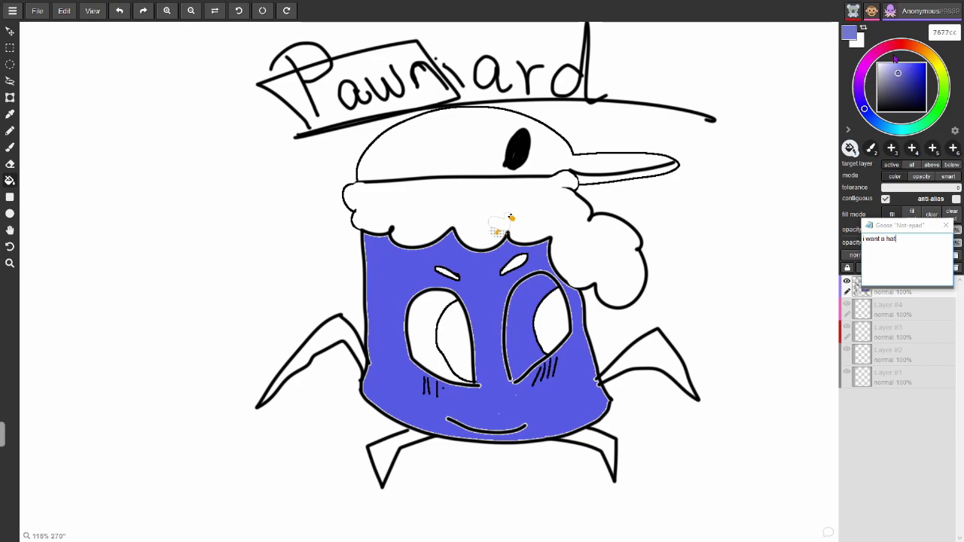
pyautogui.click(894, 66)
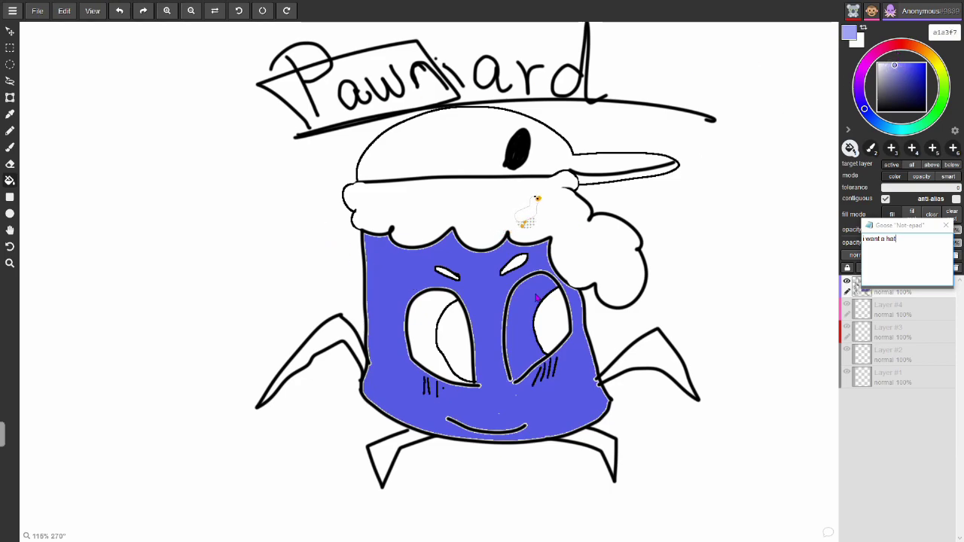
pyautogui.click(562, 404)
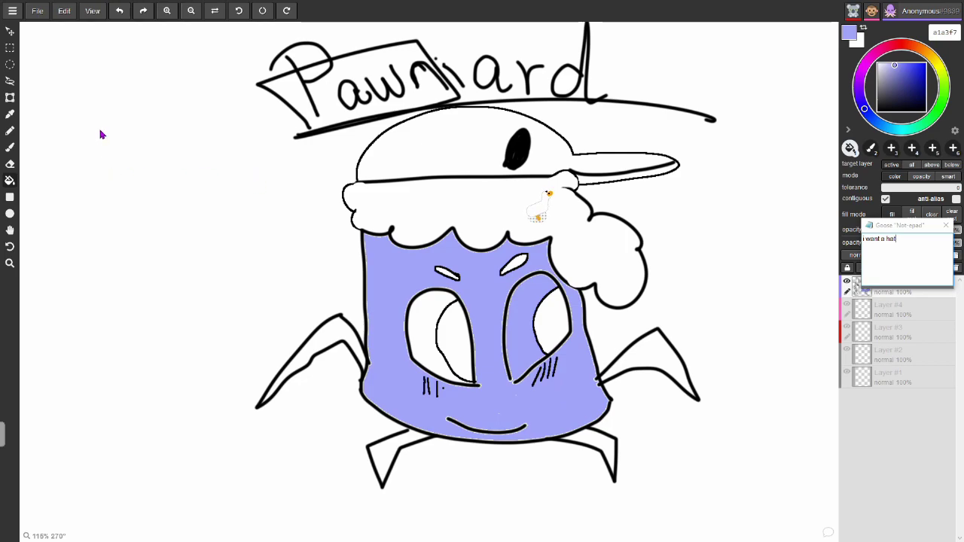
pyautogui.click(10, 147)
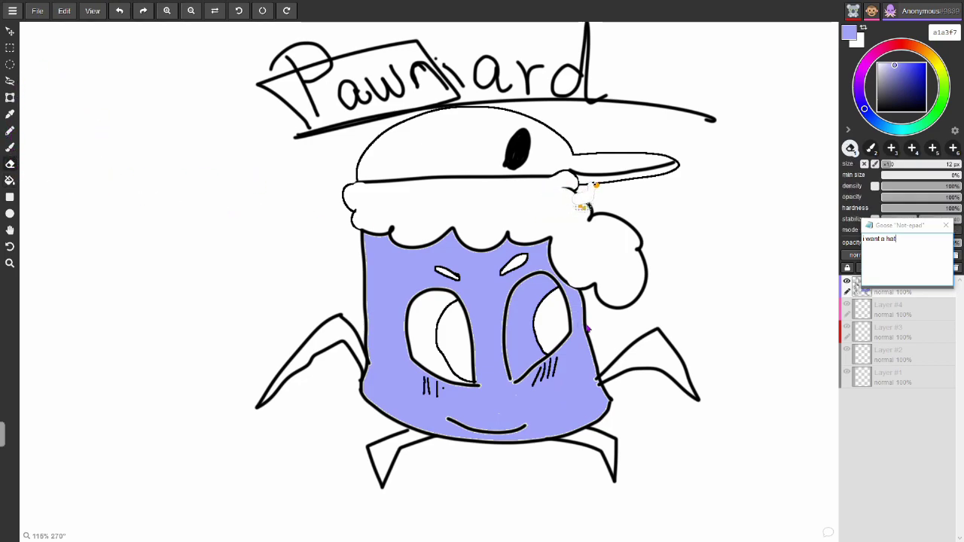
pyautogui.click(541, 285)
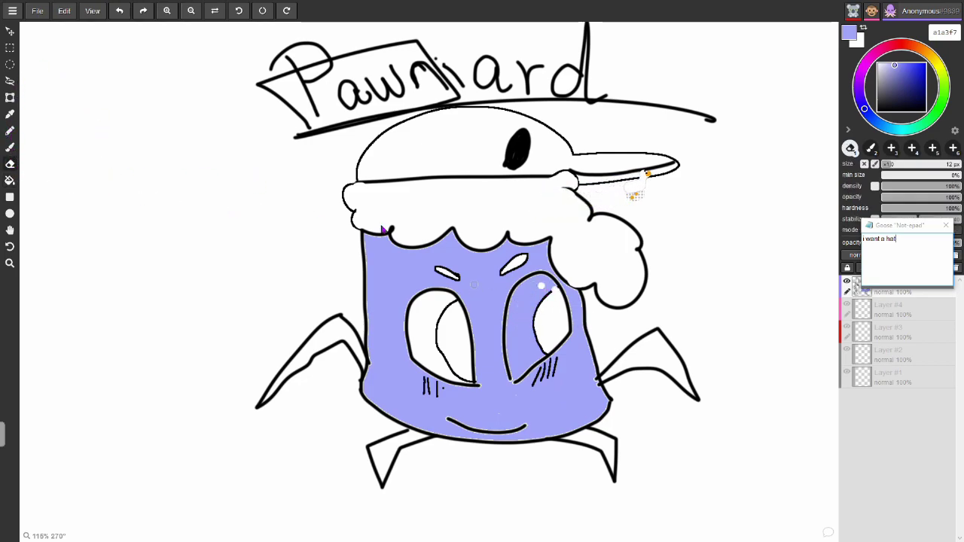
pyautogui.click(120, 10)
pyautogui.click(119, 10)
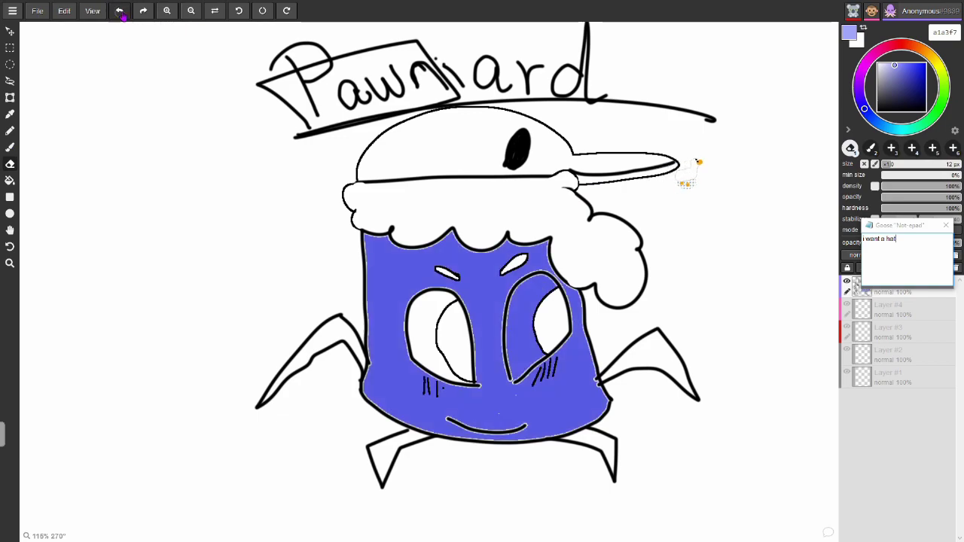
pyautogui.click(119, 10)
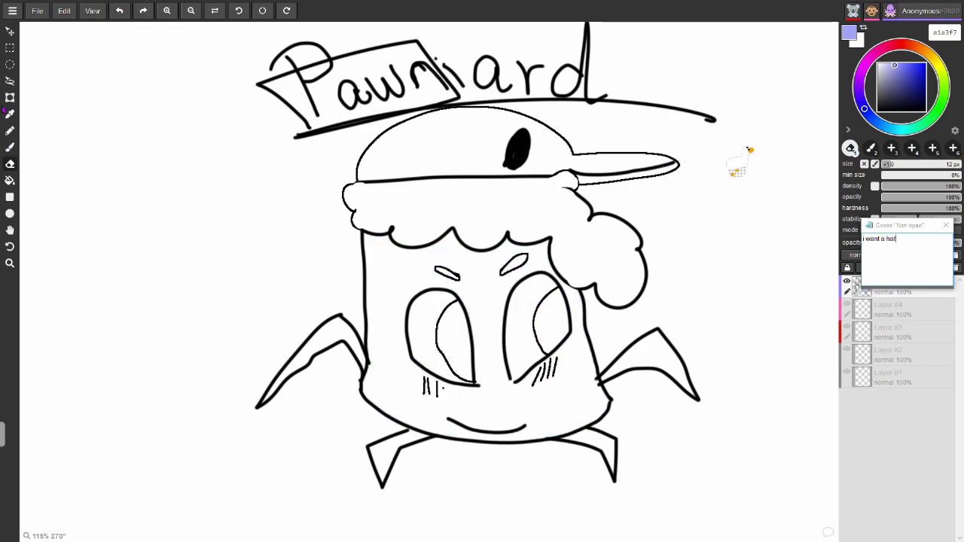
# - Close the gap at the lower tip of the right eye's outline in black and fill the face with light blue #9698ff
pyautogui.click(10, 148)
pyautogui.moveTo(899, 90); pyautogui.dragTo(876, 112)
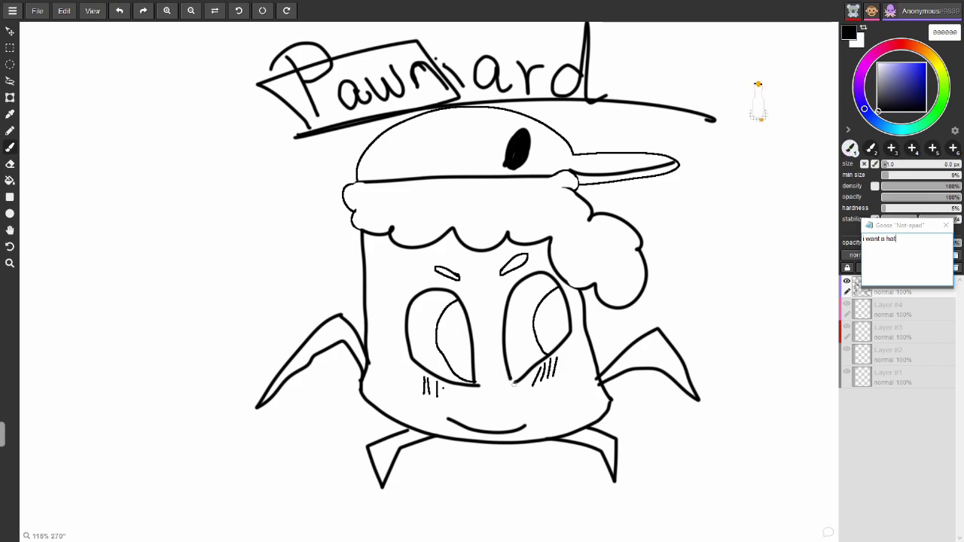
pyautogui.click(899, 66)
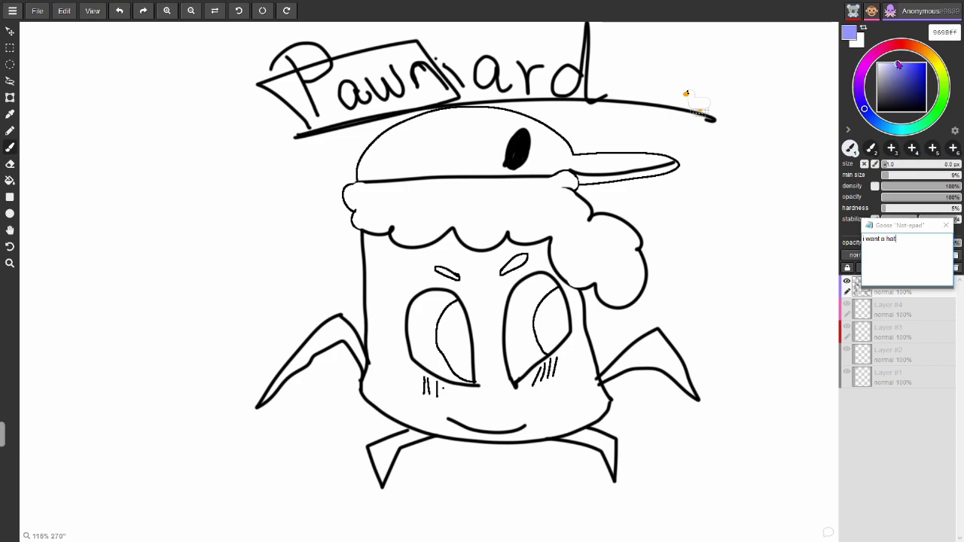
pyautogui.click(10, 181)
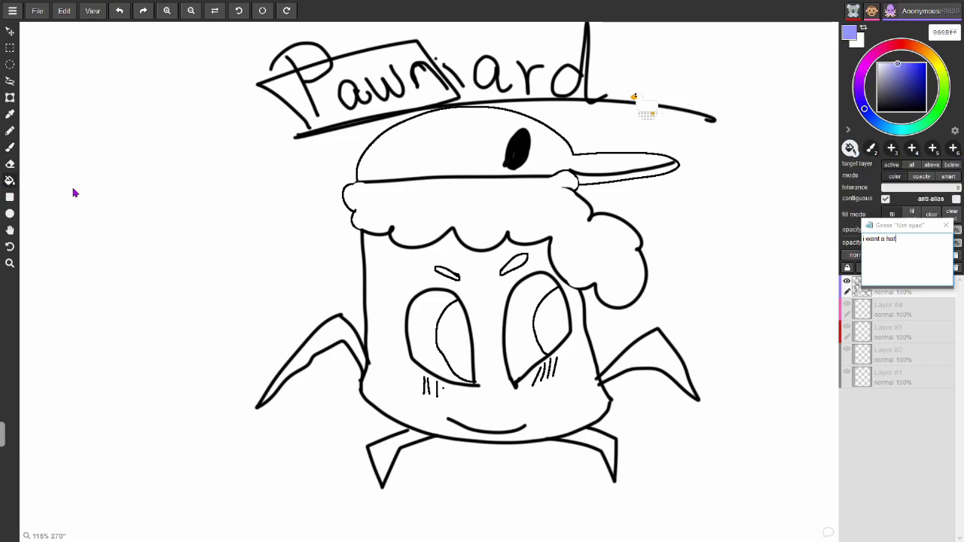
pyautogui.click(376, 297)
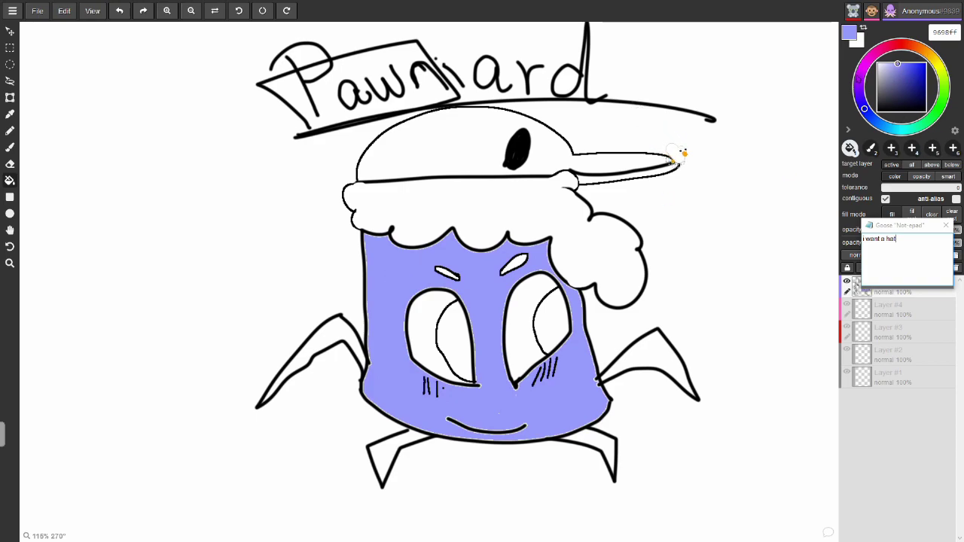
# - Fill the hair, both arms and both legs with light cyan #96fffa
pyautogui.click(903, 130)
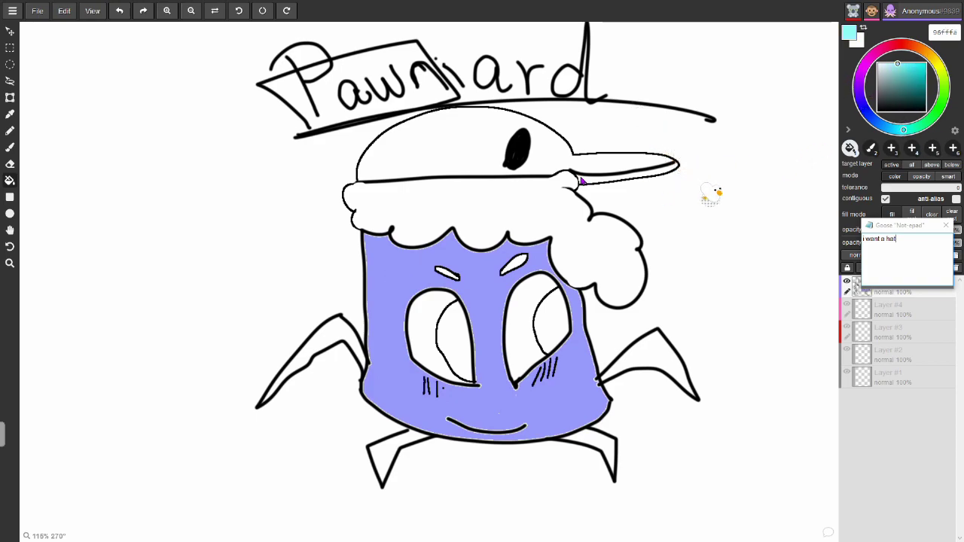
pyautogui.click(489, 208)
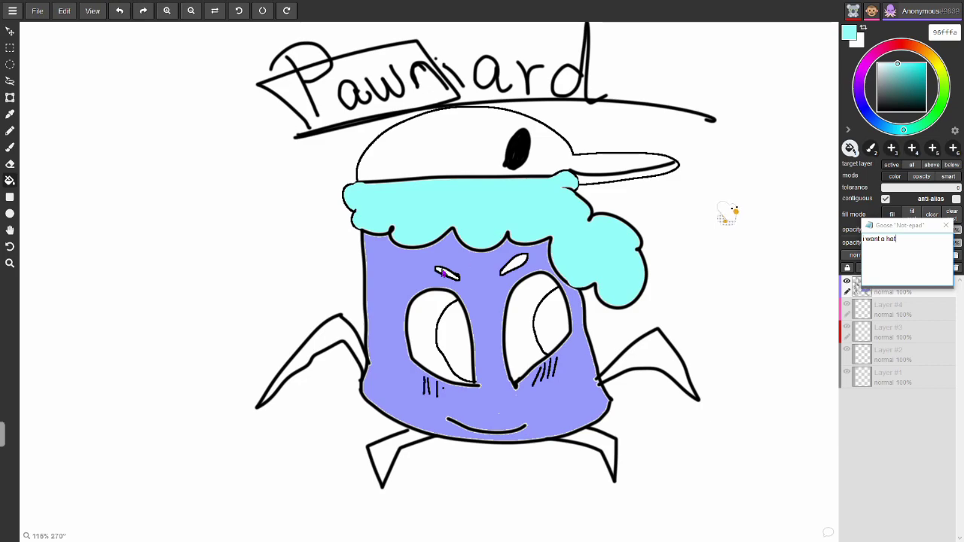
pyautogui.click(339, 329)
pyautogui.click(646, 351)
pyautogui.click(599, 456)
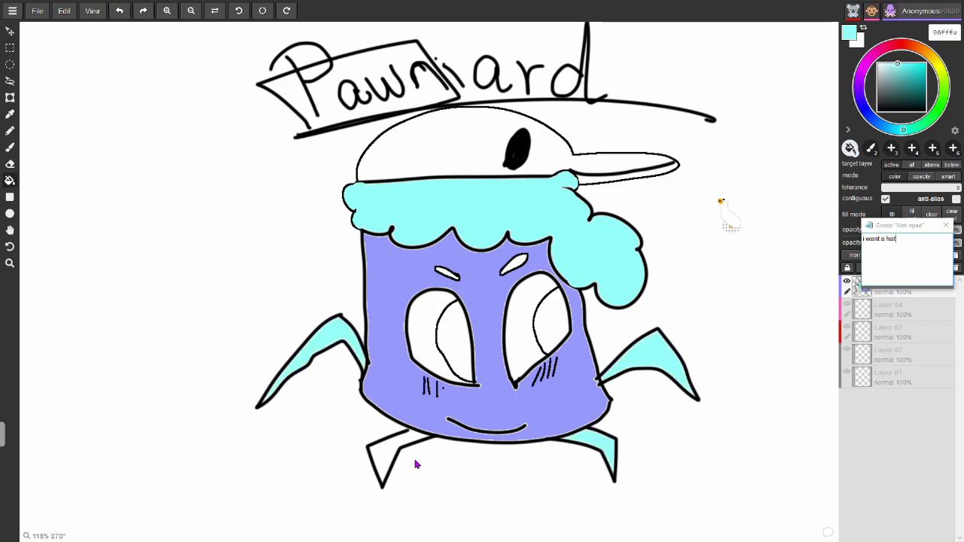
pyautogui.click(390, 458)
# - Close the gap between the cap and its bill with an orange line and fill both parts of the bill with orange #ff8300
pyautogui.click(878, 64)
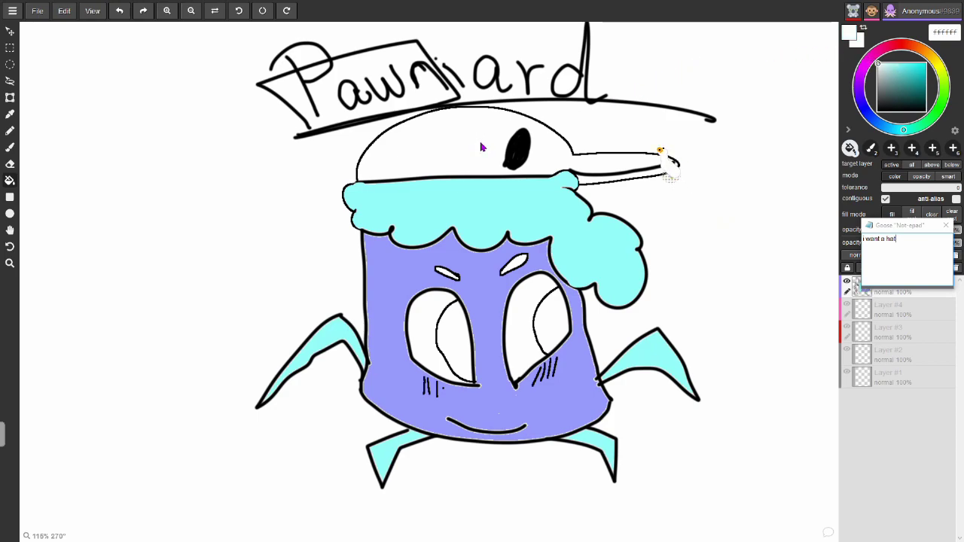
pyautogui.click(923, 50)
pyautogui.click(904, 73)
pyautogui.click(925, 63)
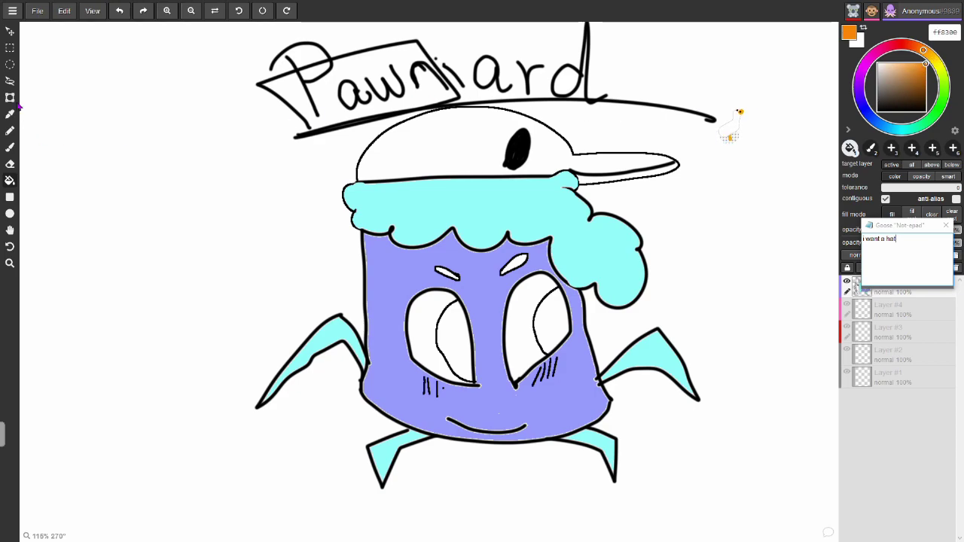
pyautogui.press('b')
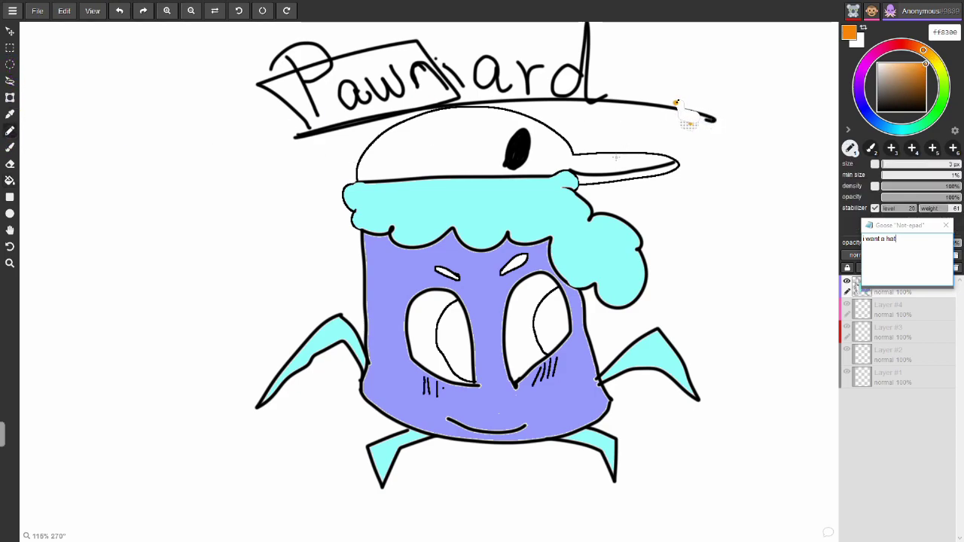
pyautogui.moveTo(569, 158); pyautogui.dragTo(568, 169)
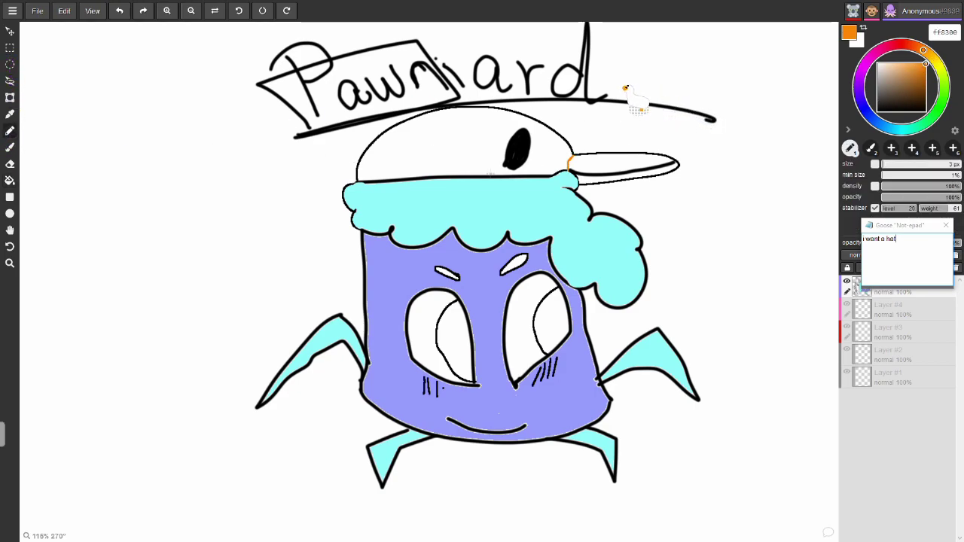
pyautogui.press('g')
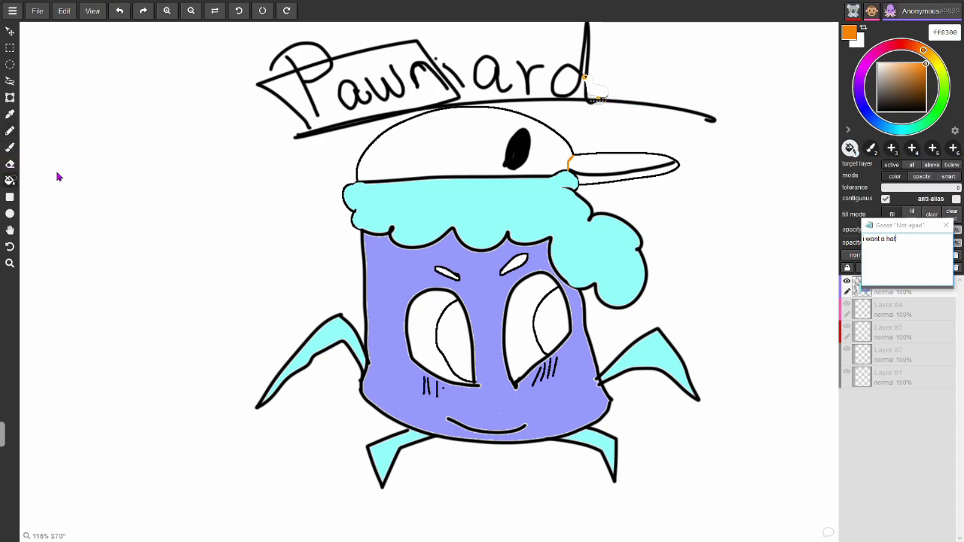
pyautogui.click(595, 171)
pyautogui.click(599, 180)
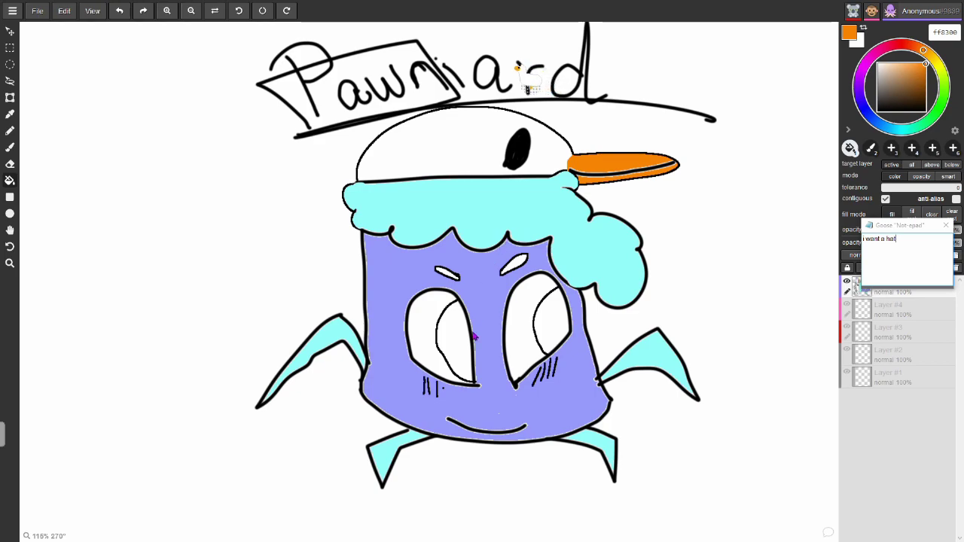
# - Fill the irises of both eyes and both eyebrows with the same orange #ff8300
pyautogui.click(456, 343)
pyautogui.click(556, 324)
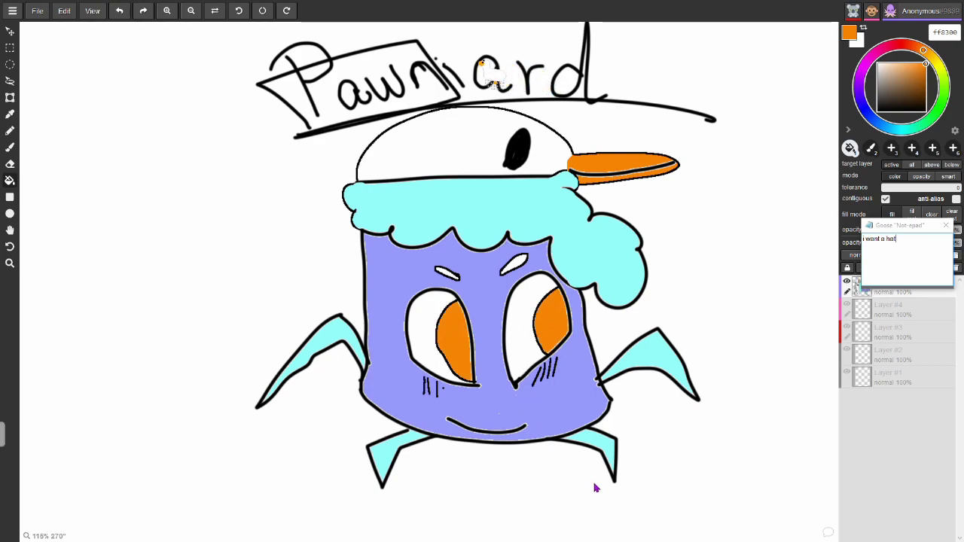
pyautogui.click(515, 265)
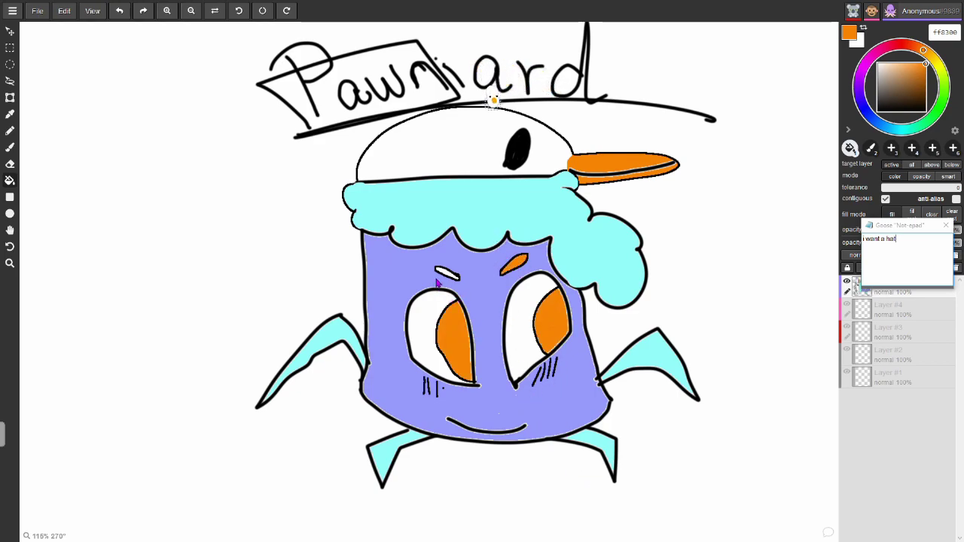
pyautogui.click(448, 274)
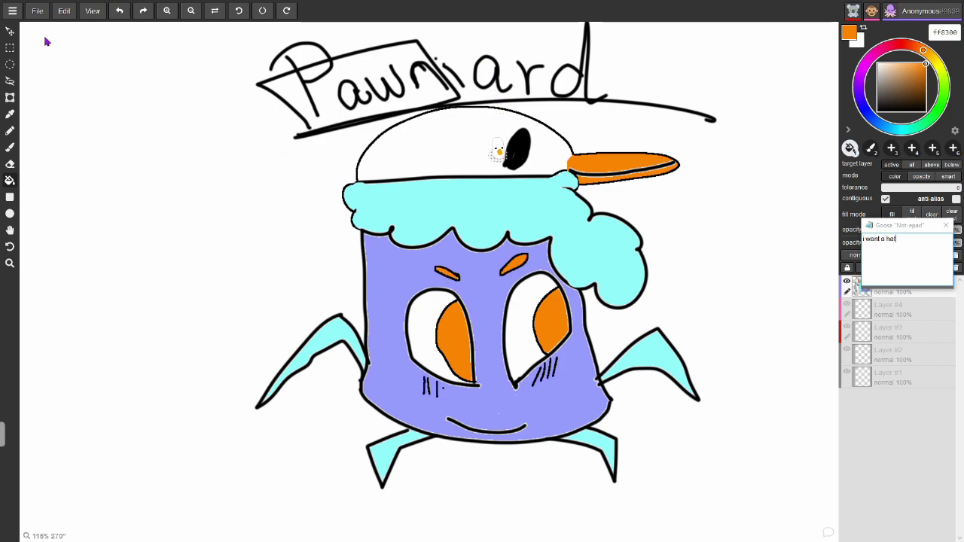
# - Examine the coloured character on the whole canvas and up close, and sample the face's light blue #9698ff
pyautogui.click(190, 11)
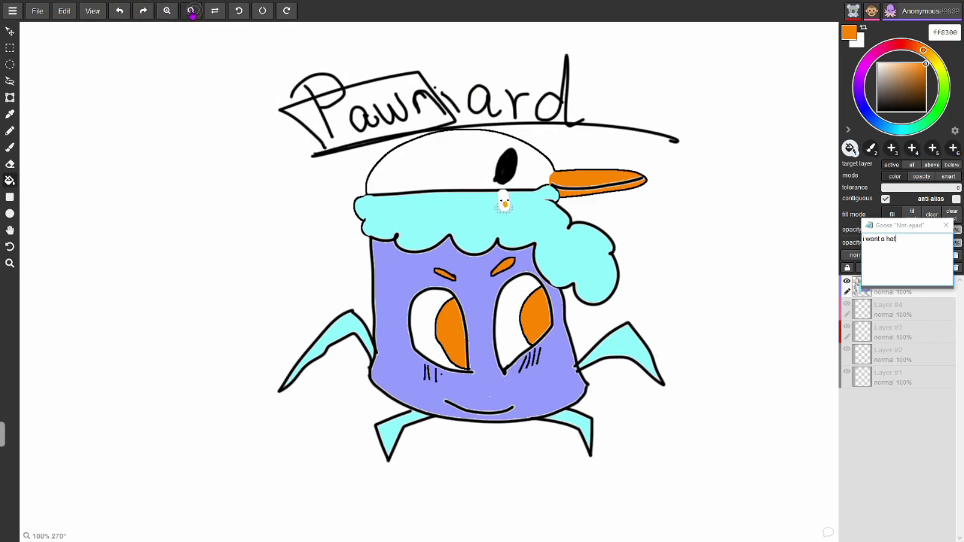
pyautogui.click(191, 11)
pyautogui.click(191, 11)
pyautogui.click(190, 10)
pyautogui.click(190, 11)
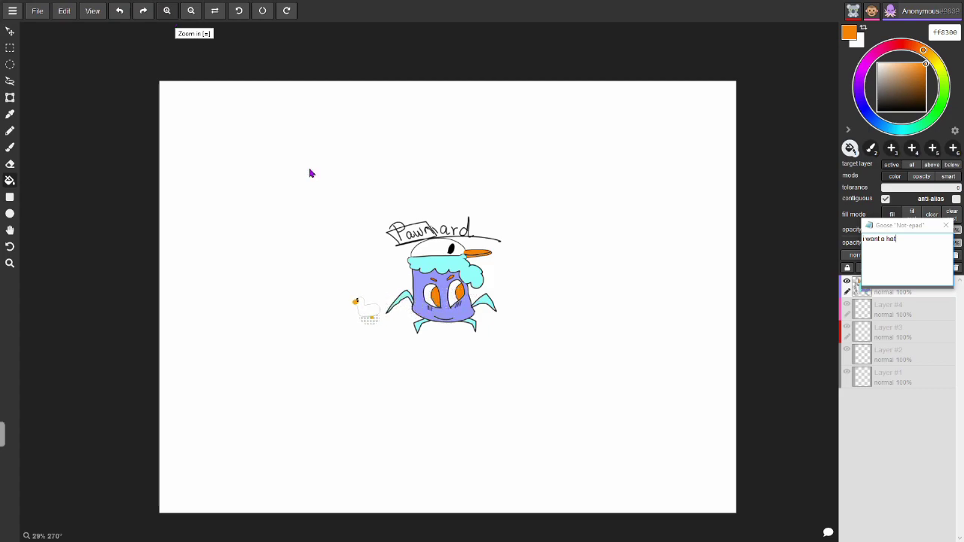
pyautogui.click(167, 11)
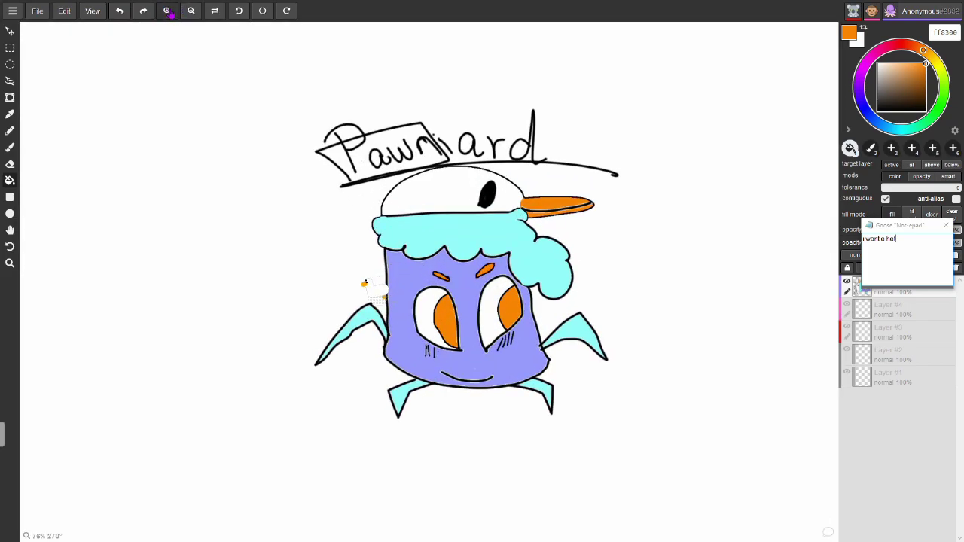
pyautogui.click(168, 10)
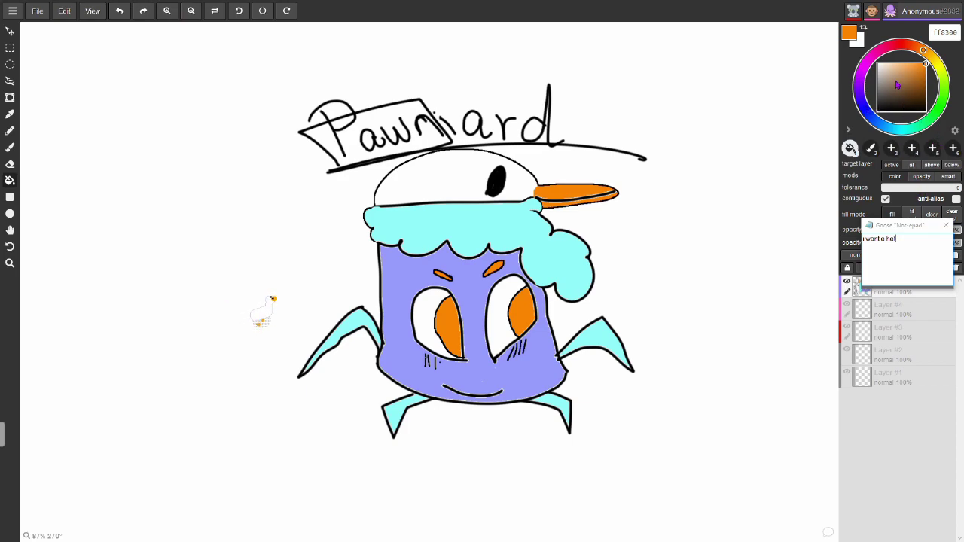
pyautogui.keyDown('alt'); pyautogui.click(467, 291); pyautogui.keyUp('alt')
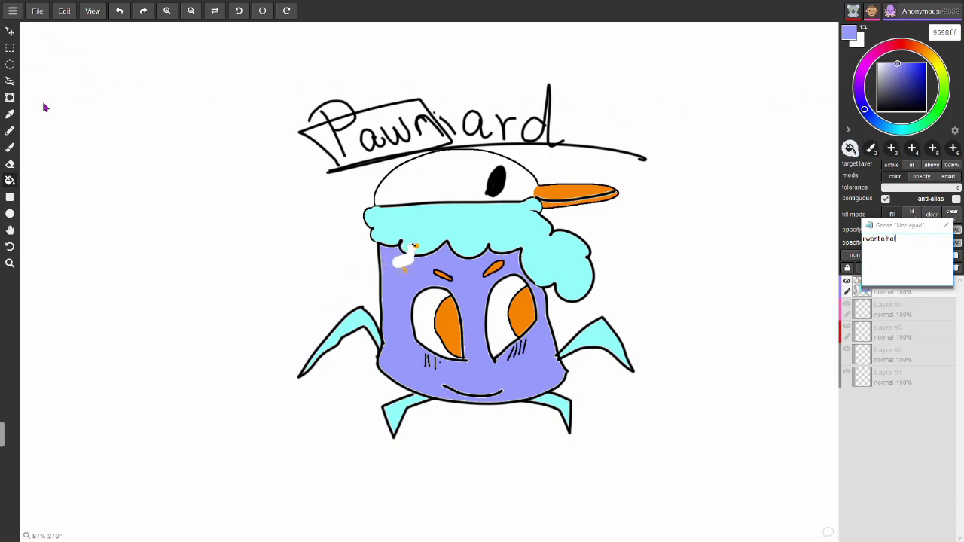
# - Compare the finished character with the Pawniard reference picture placed beside it
pyautogui.click(198, 23)
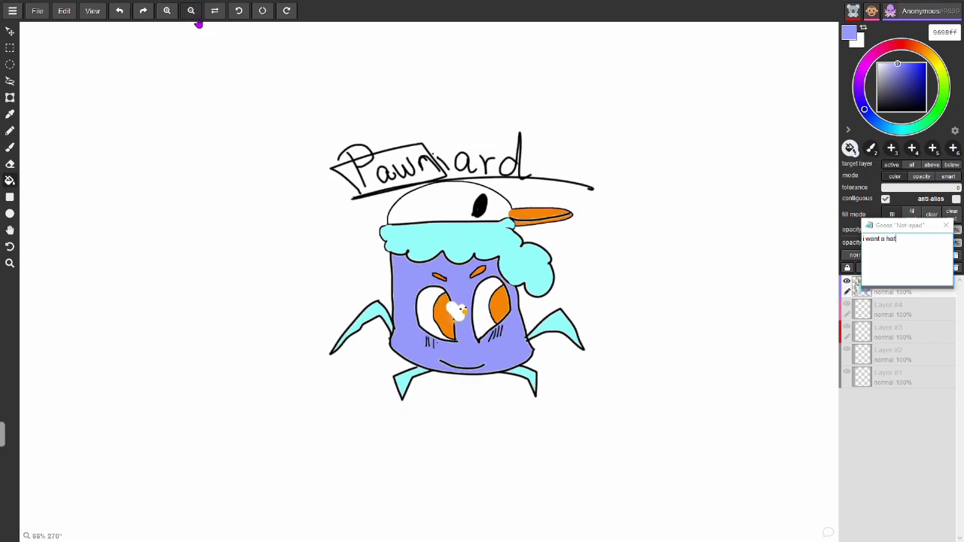
pyautogui.click(200, 21)
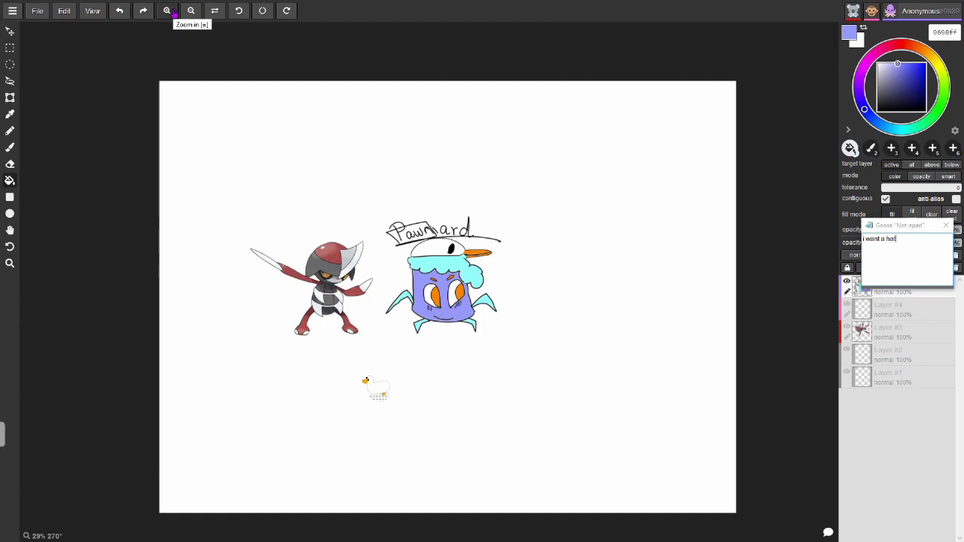
pyautogui.click(168, 10)
pyautogui.click(168, 11)
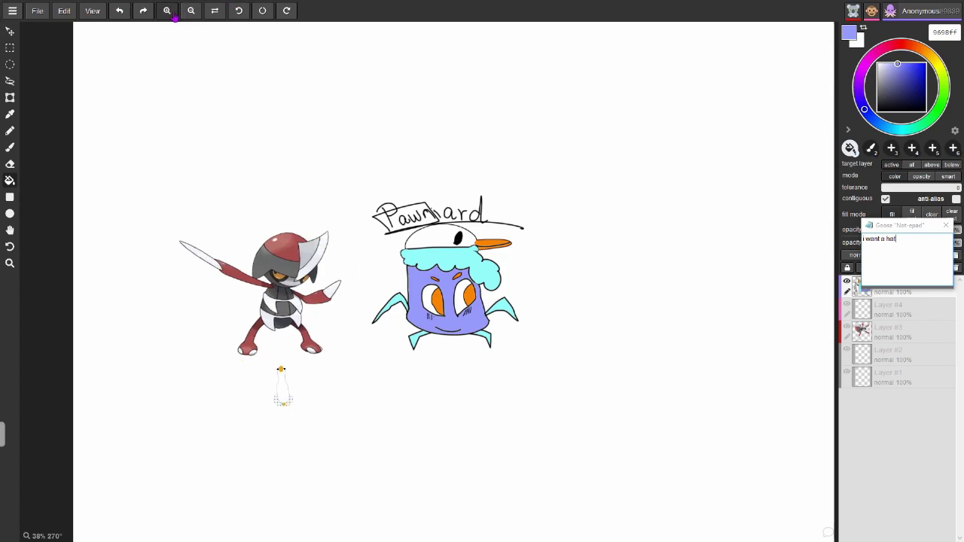
pyautogui.click(167, 11)
pyautogui.click(167, 11)
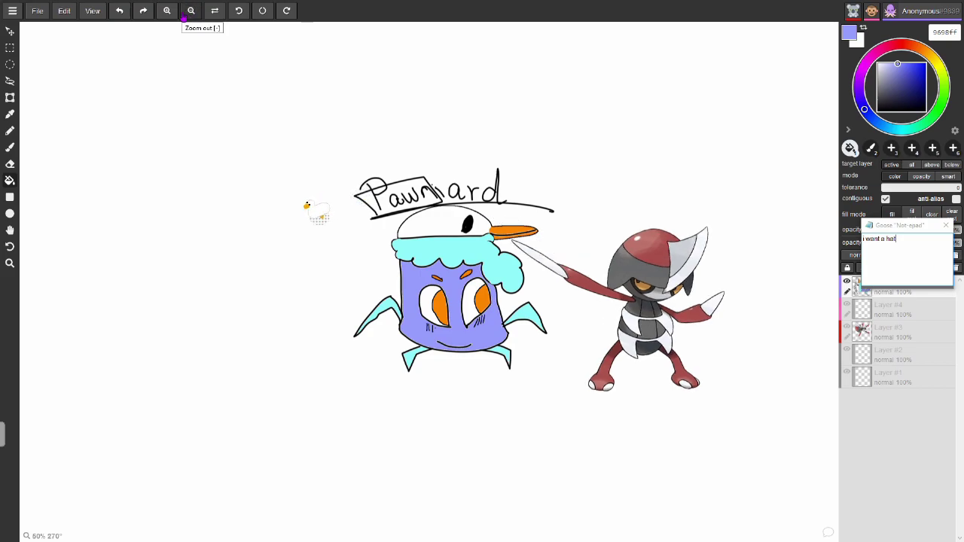
pyautogui.click(190, 10)
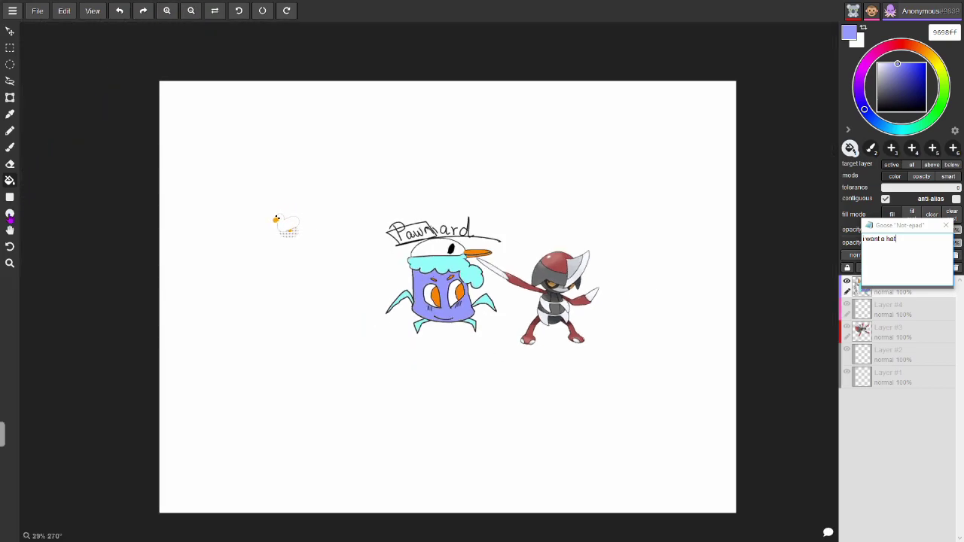
# - Move the Pawniard drawing with its title to the canvas's upper-left corner with Transform and scale it down slightly in proportion
pyautogui.click(10, 230)
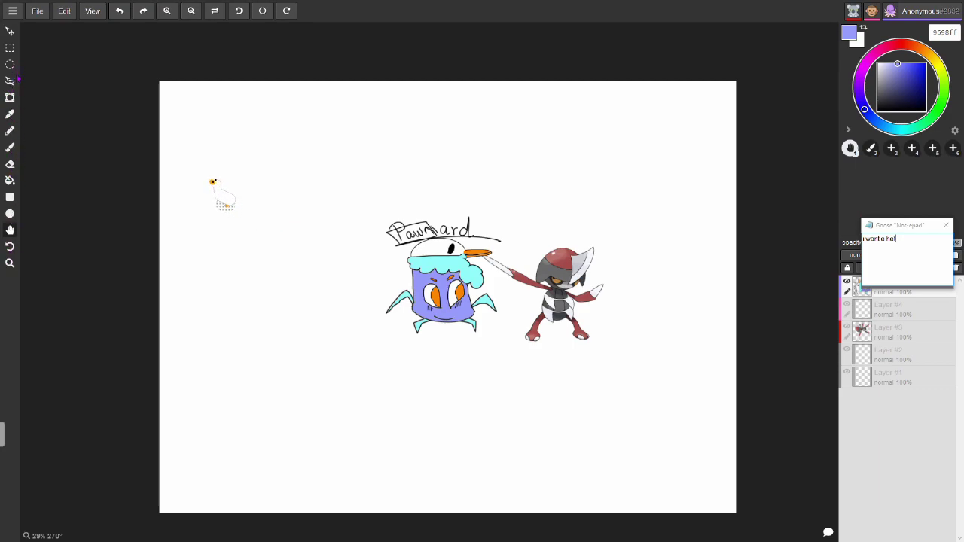
pyautogui.click(10, 97)
pyautogui.moveTo(438, 280); pyautogui.dragTo(223, 148)
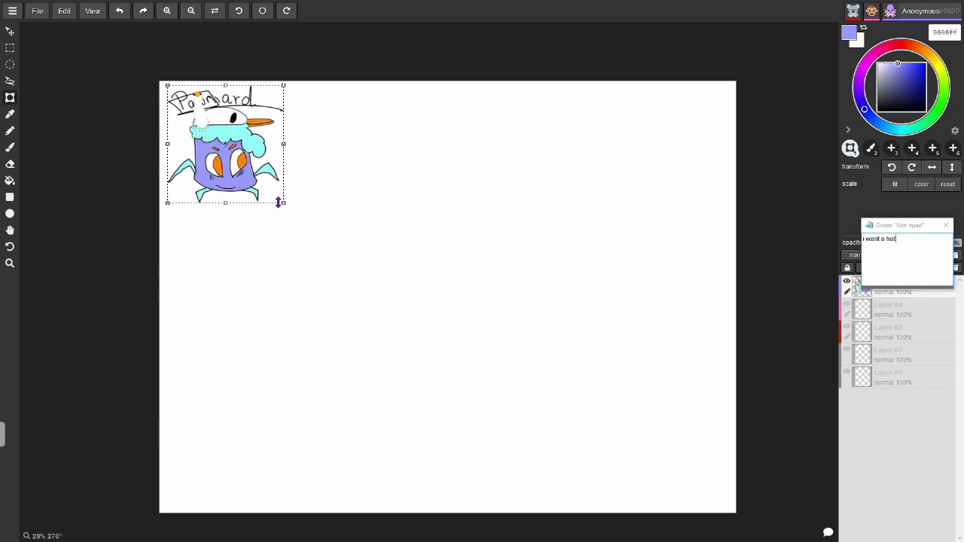
pyautogui.moveTo(284, 204); pyautogui.dragTo(269, 190)
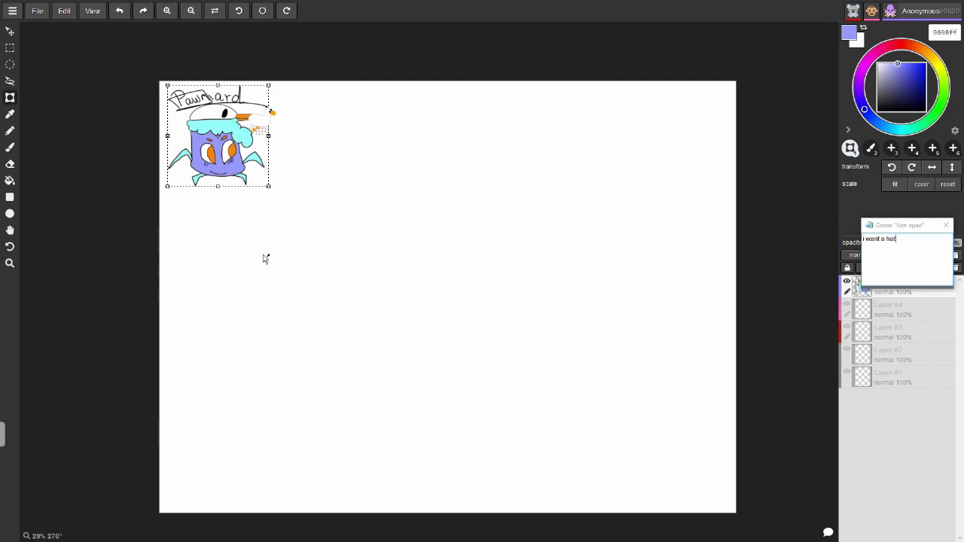
pyautogui.press('s')
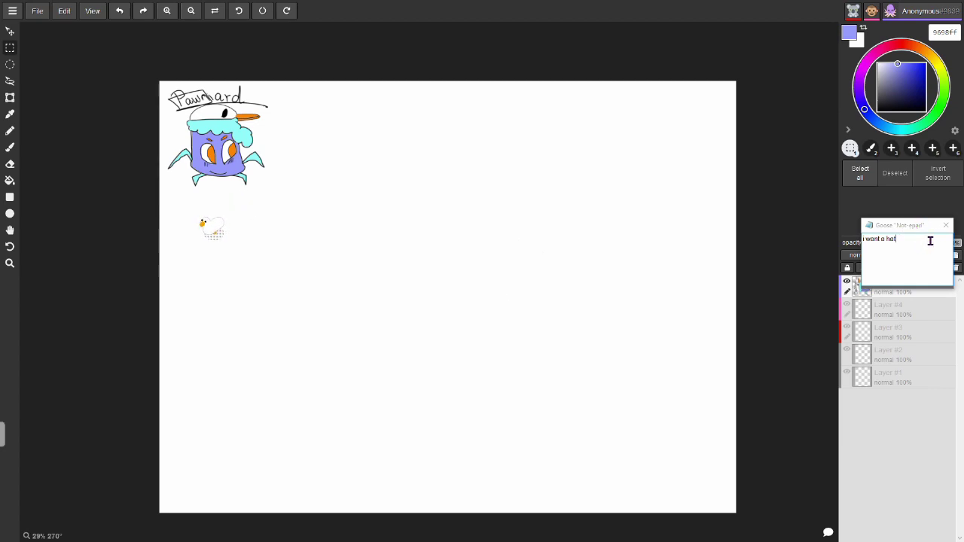
# - Move the Goose "Not-epad" window off the layer list and close it
pyautogui.moveTo(948, 226); pyautogui.dragTo(614, 165)
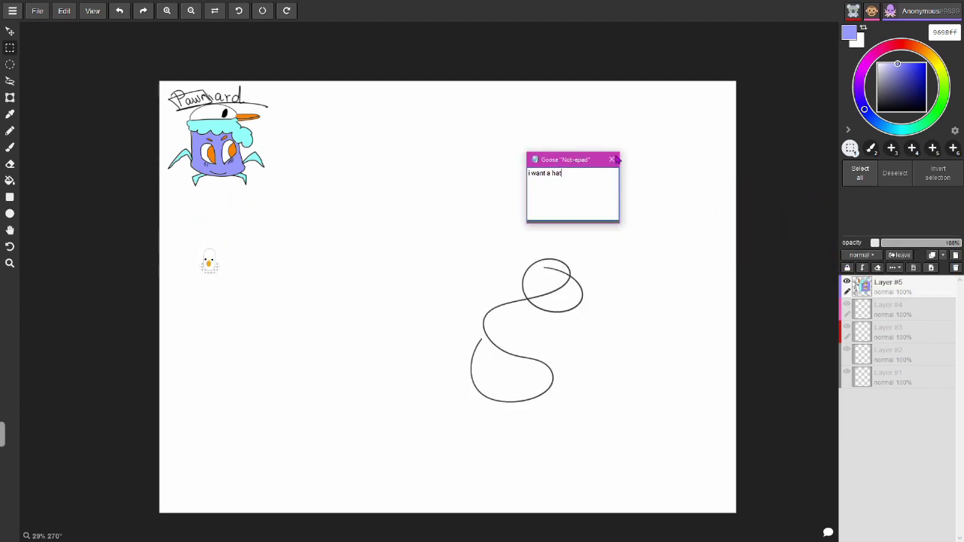
pyautogui.click(611, 160)
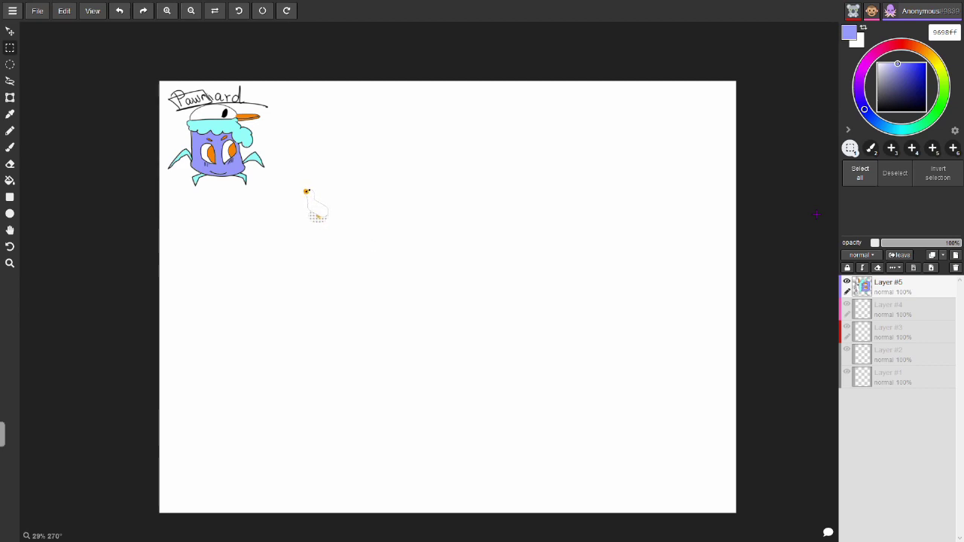
pyautogui.moveTo(460, 232)
pyautogui.mouseDown()
pyautogui.moveTo(437, 217)
pyautogui.moveTo(456, 189)
pyautogui.moveTo(428, 194)
pyautogui.moveTo(423, 225)
pyautogui.mouseUp()
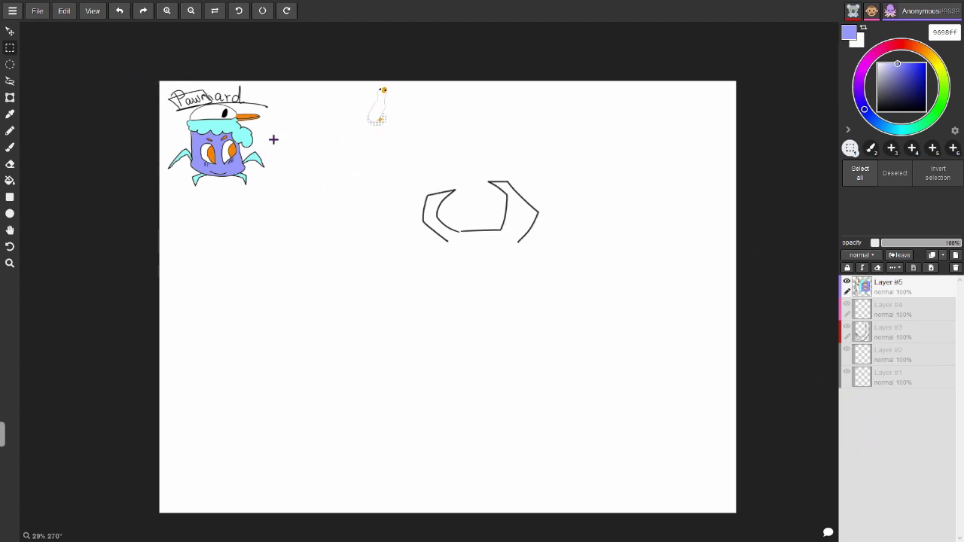
pyautogui.click(167, 10)
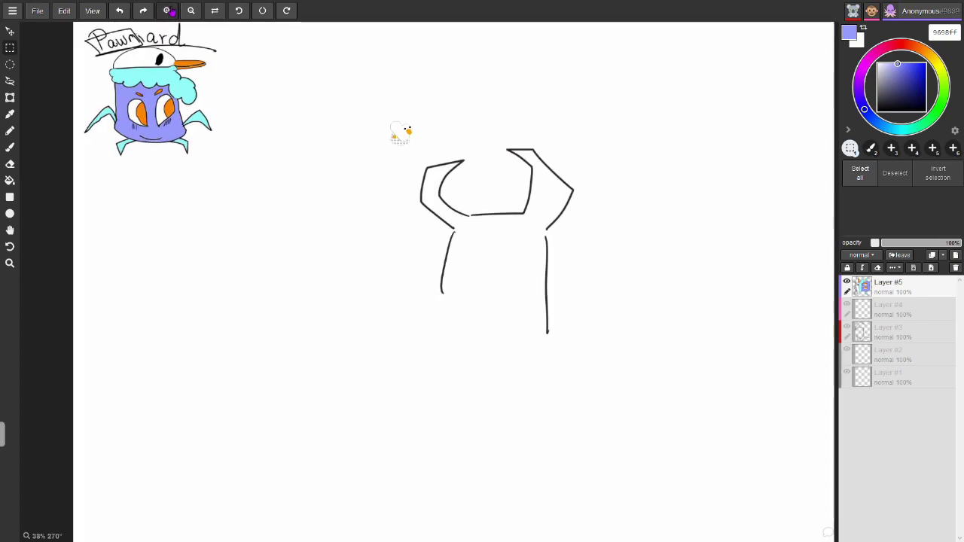
pyautogui.click(167, 11)
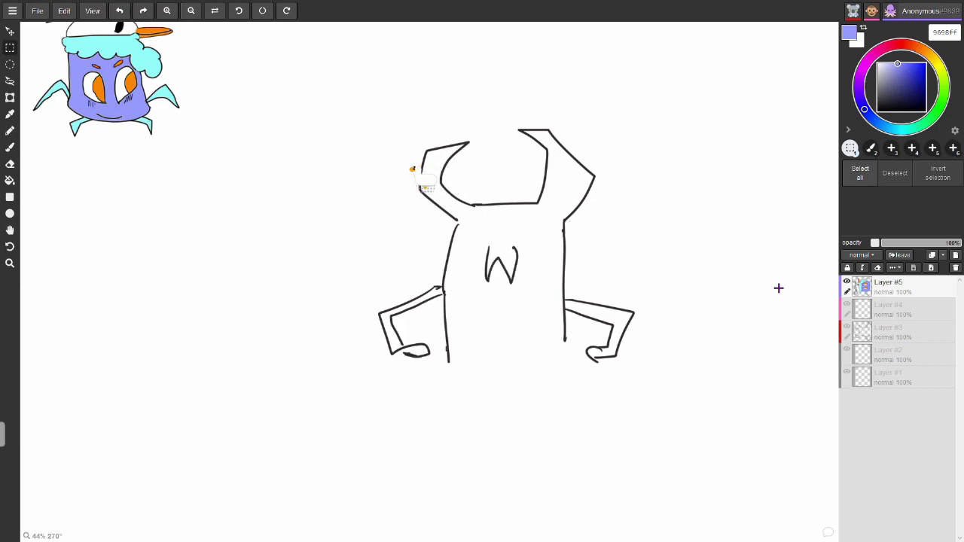
pyautogui.hotkey('ctrl', 'z')
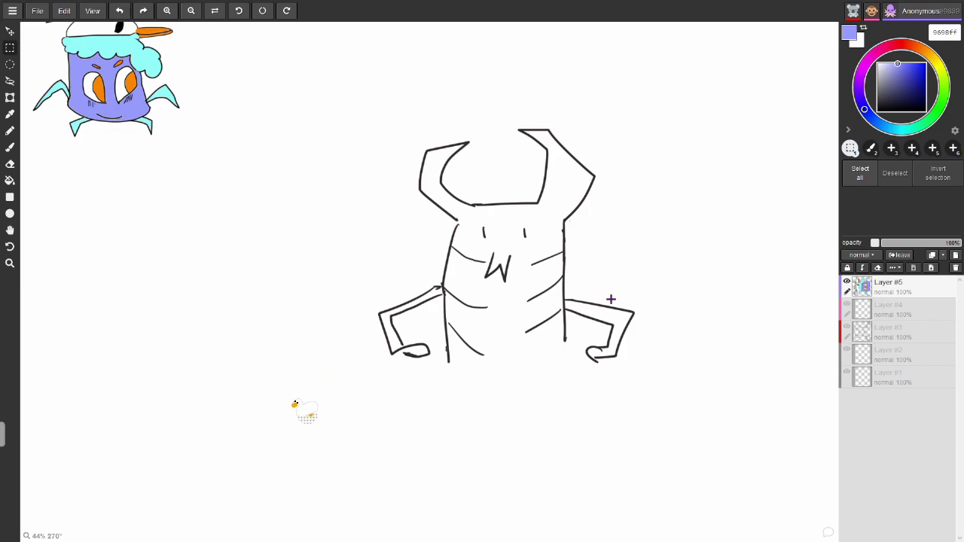
pyautogui.moveTo(447, 360)
pyautogui.mouseDown()
pyautogui.moveTo(477, 411)
pyautogui.moveTo(519, 392)
pyautogui.moveTo(550, 414)
pyautogui.mouseUp()
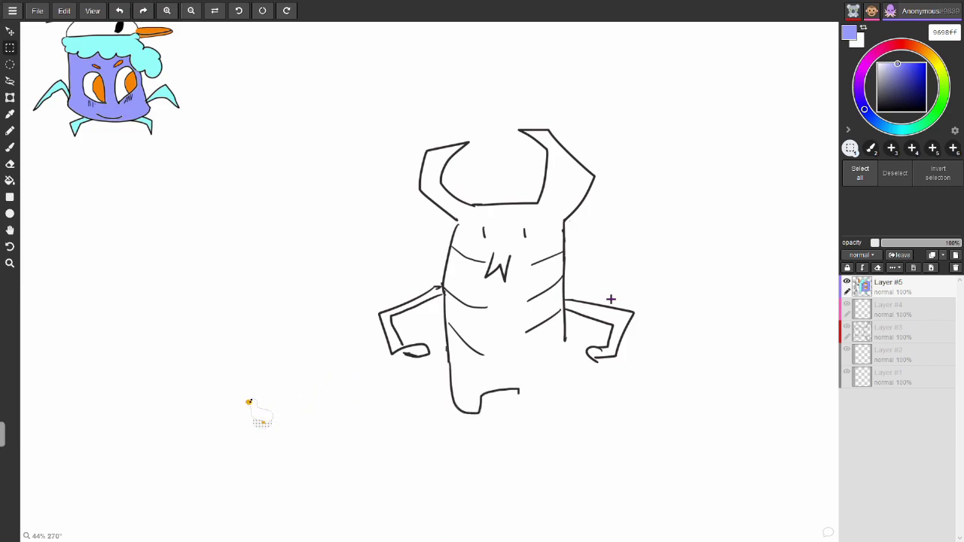
pyautogui.moveTo(564, 343); pyautogui.dragTo(556, 414)
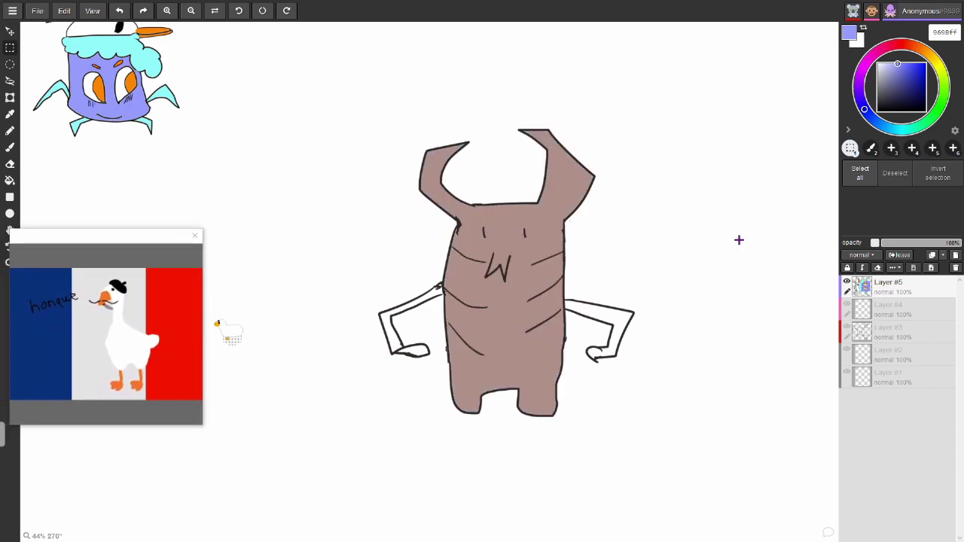
# - Close the pop-up window with the goose picture that covers part of the canvas
pyautogui.click(207, 254)
pyautogui.click(195, 236)
pyautogui.hotkey('ctrl', 'z')
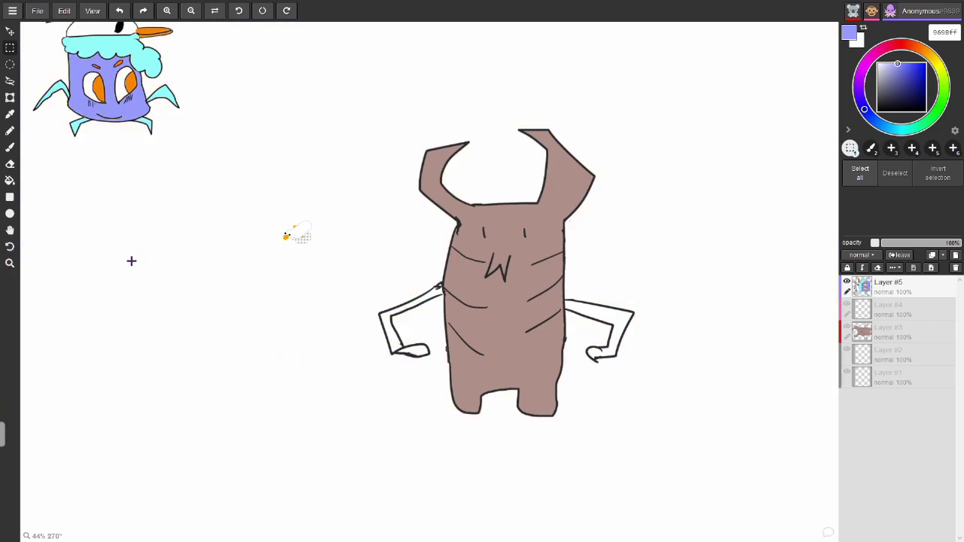
pyautogui.click(606, 327)
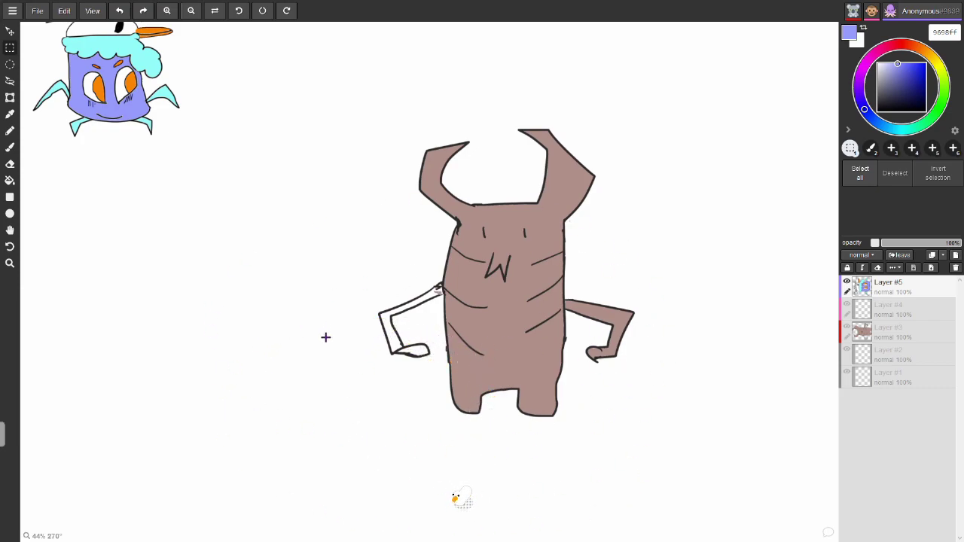
pyautogui.click(480, 311)
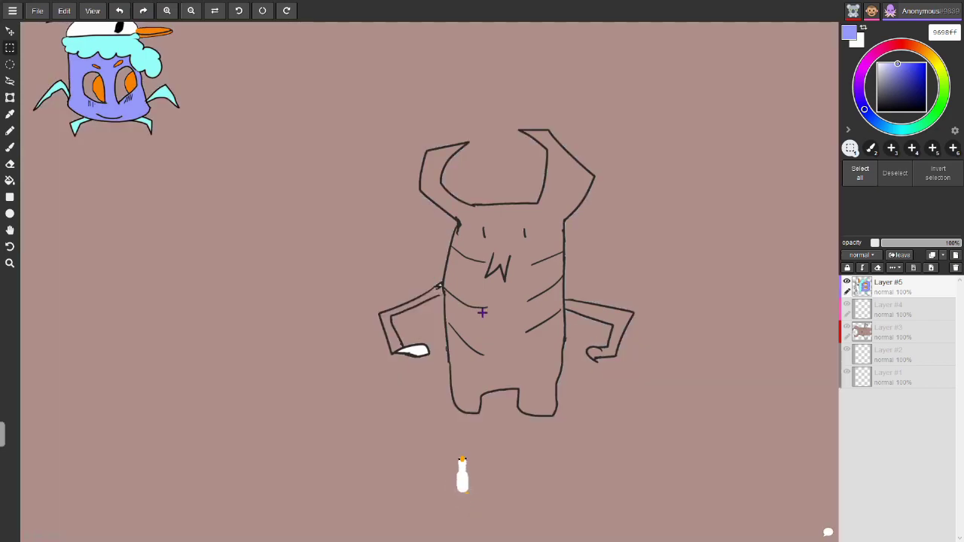
pyautogui.hotkey('ctrl', 'z')
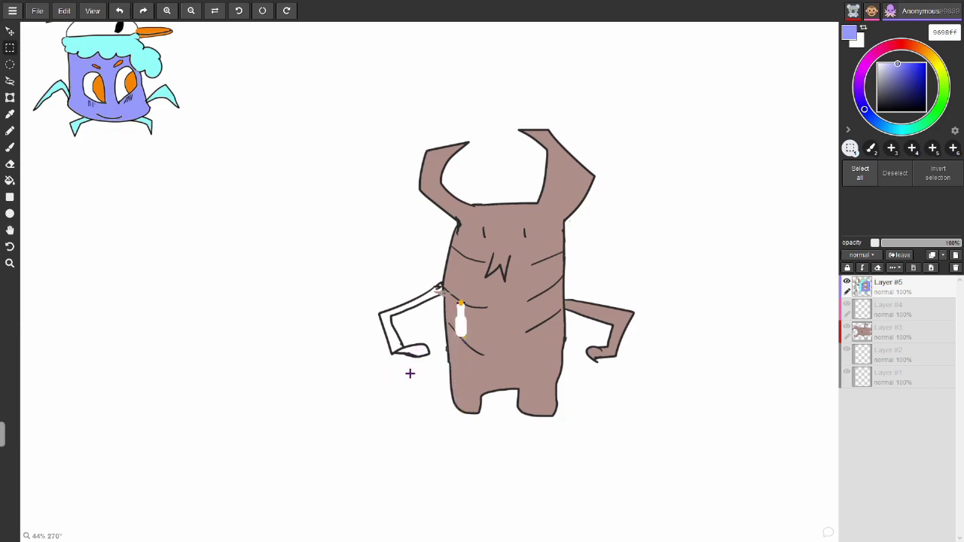
pyautogui.click(407, 375)
pyautogui.click(409, 375)
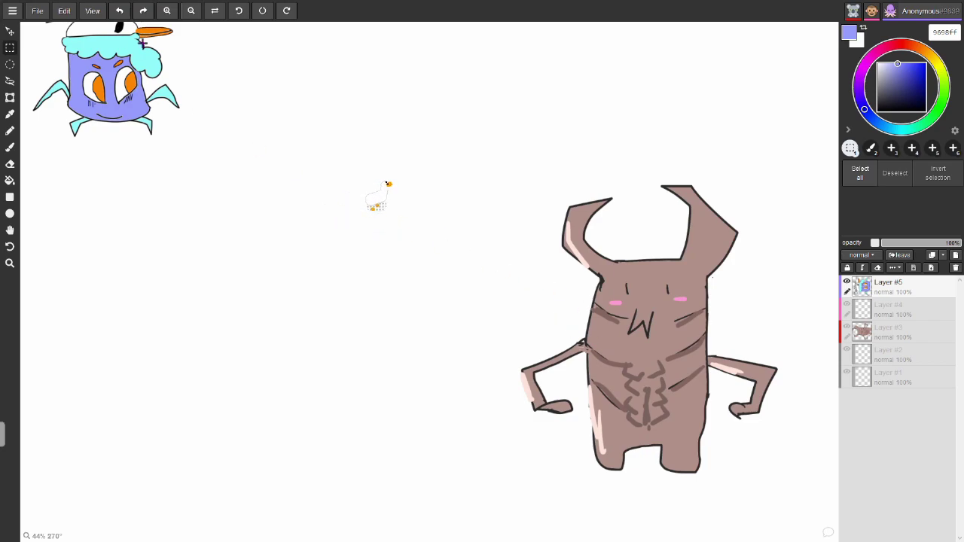
# - Move Layer #5 below Layer #3 in the layer order and return it to the top of the stack
pyautogui.click(193, 13)
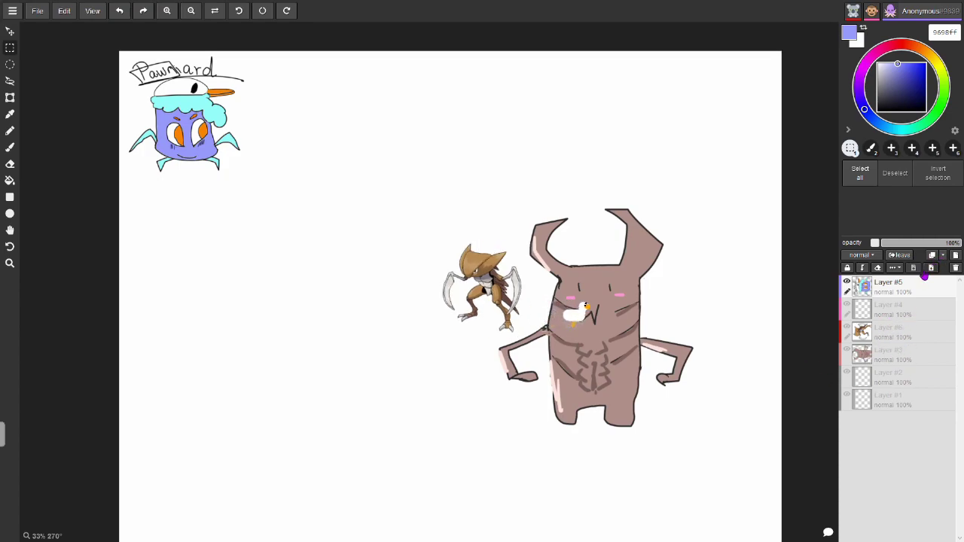
pyautogui.click(931, 268)
pyautogui.click(931, 269)
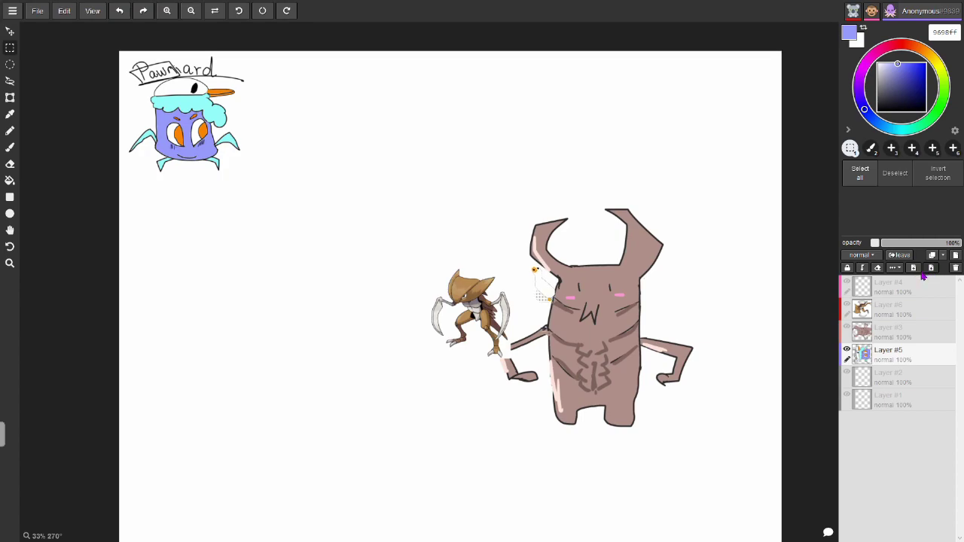
pyautogui.click(913, 268)
pyautogui.click(913, 269)
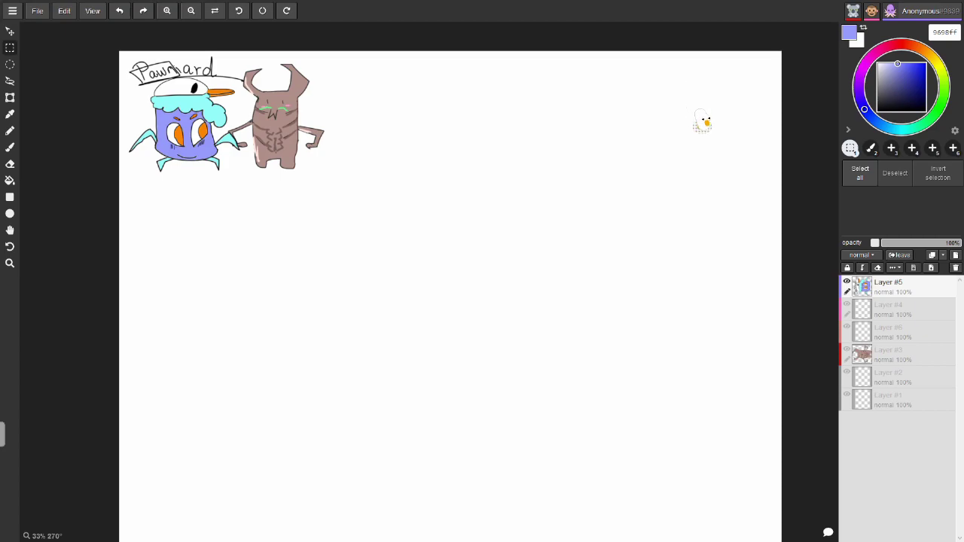
# - Examine the round character that a collaborator is outlining and colouring on the shared canvas, including its face, gloves and lower body
pyautogui.moveTo(402, 264); pyautogui.dragTo(399, 283)
pyautogui.moveTo(451, 300); pyautogui.dragTo(473, 297)
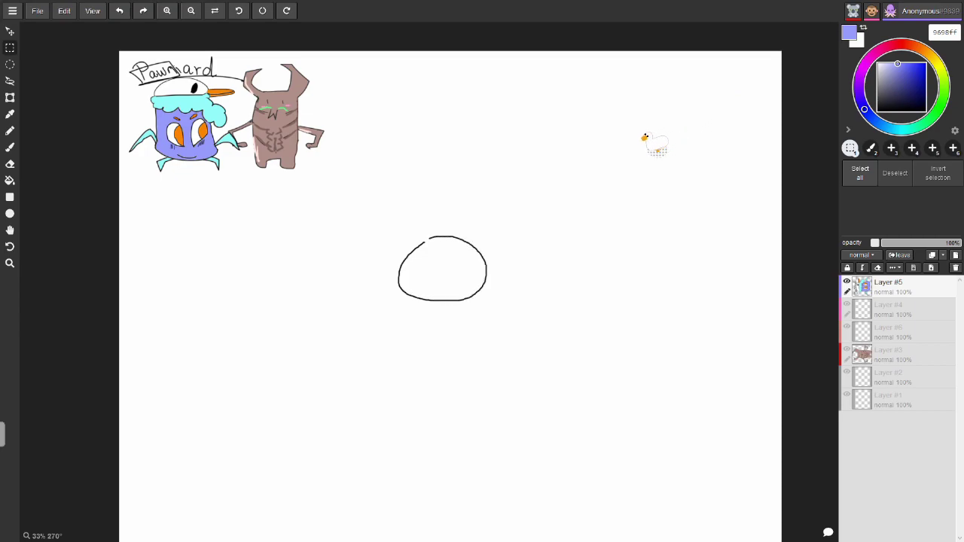
pyautogui.moveTo(431, 218)
pyautogui.mouseDown()
pyautogui.moveTo(433, 235)
pyautogui.moveTo(460, 222)
pyautogui.moveTo(457, 236)
pyautogui.mouseUp()
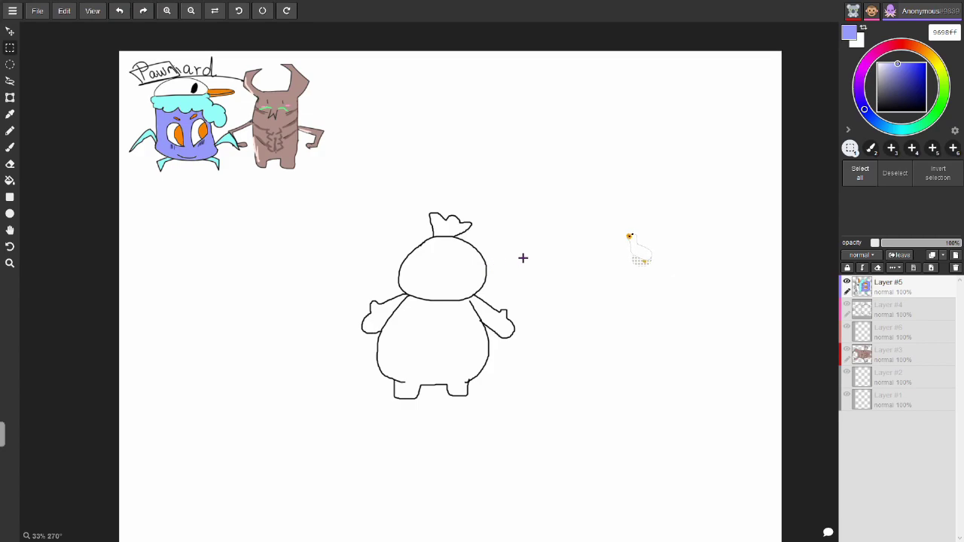
pyautogui.click(166, 11)
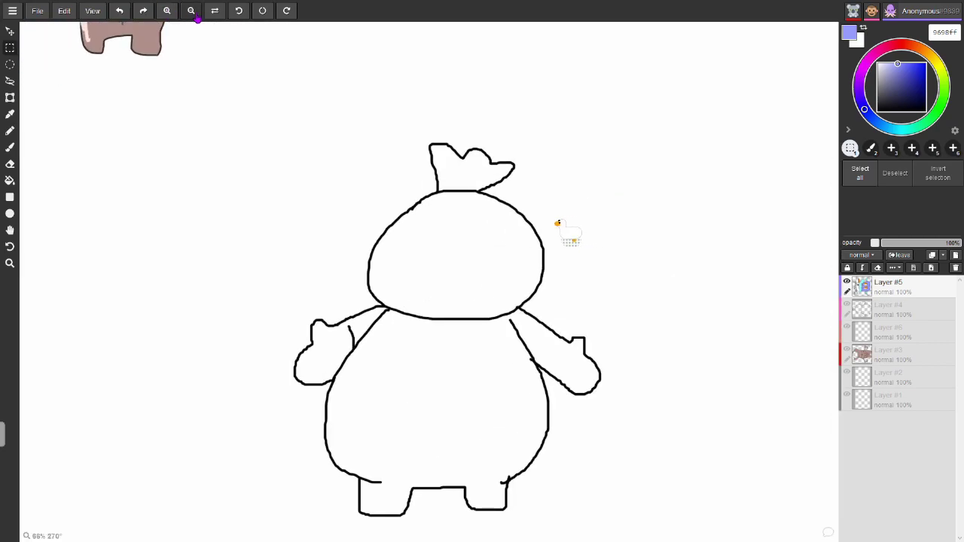
pyautogui.click(191, 10)
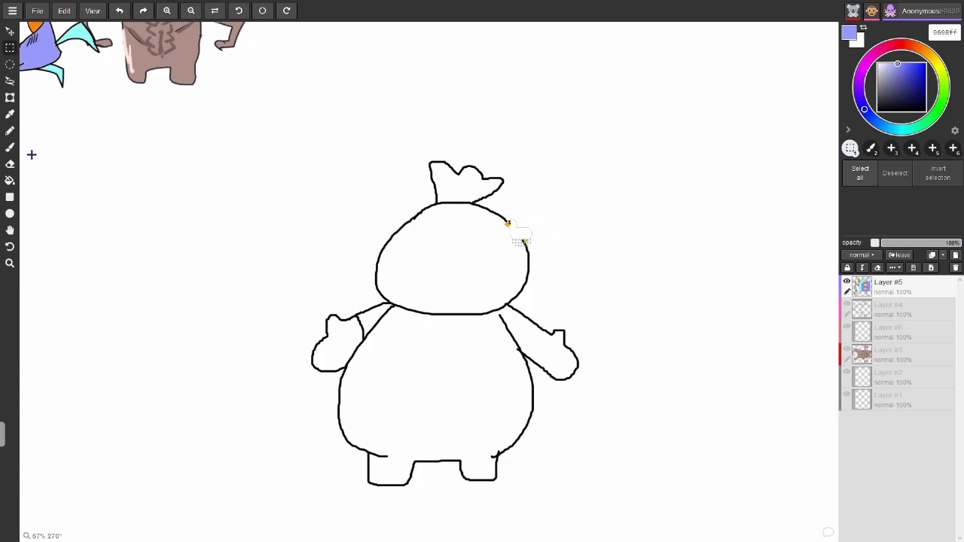
pyautogui.click(10, 230)
pyautogui.moveTo(451, 302)
pyautogui.mouseDown()
pyautogui.moveTo(476, 265)
pyautogui.moveTo(440, 243)
pyautogui.mouseUp()
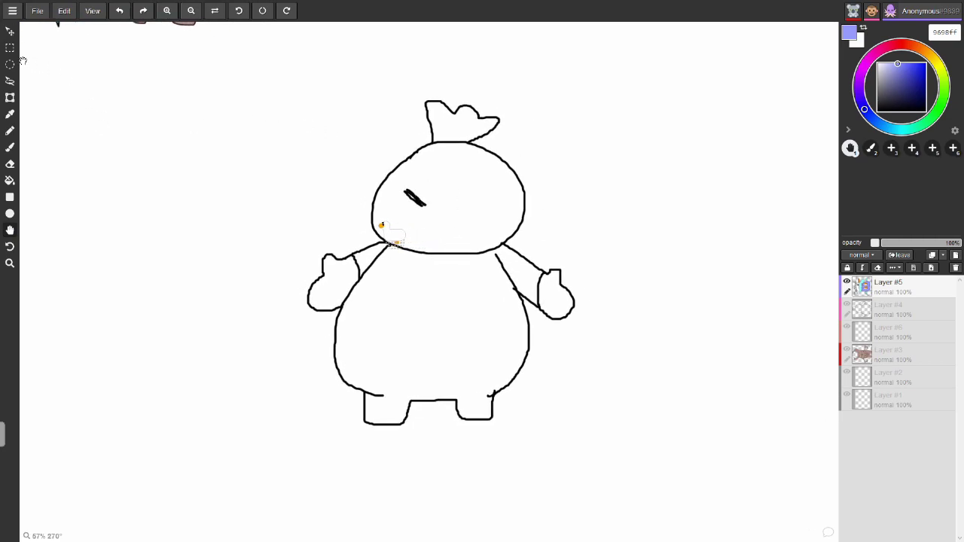
pyautogui.press('b')
pyautogui.moveTo(474, 191); pyautogui.dragTo(464, 202)
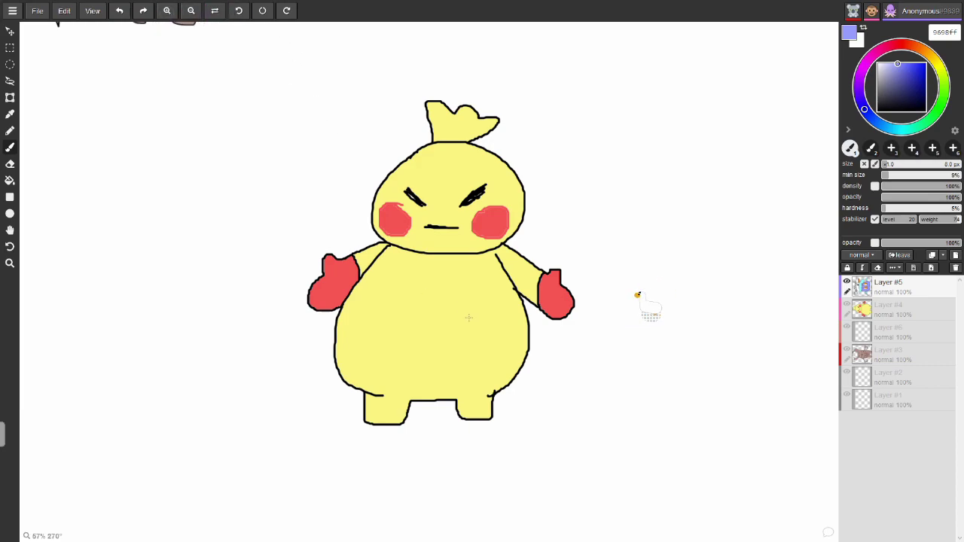
pyautogui.moveTo(338, 333); pyautogui.dragTo(495, 332)
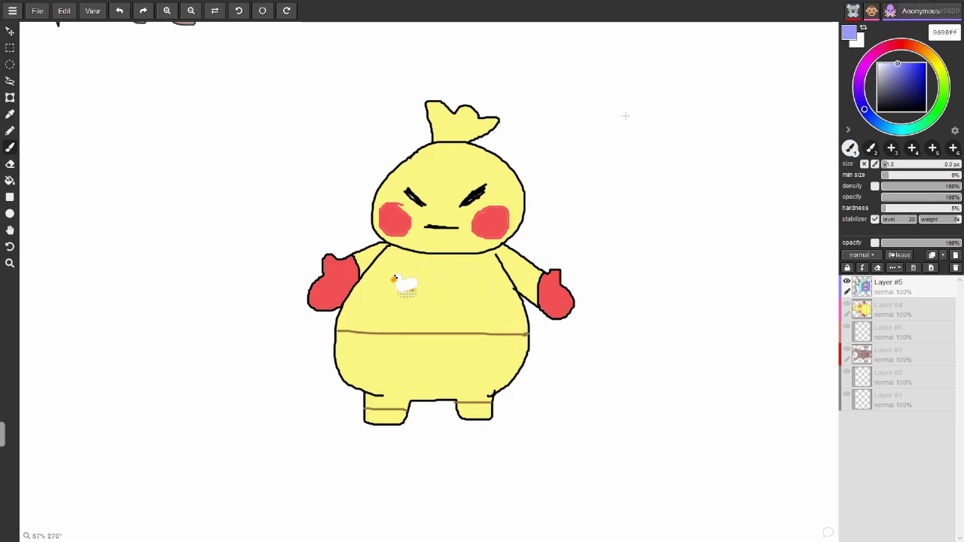
pyautogui.hotkey('ctrl', 'z')
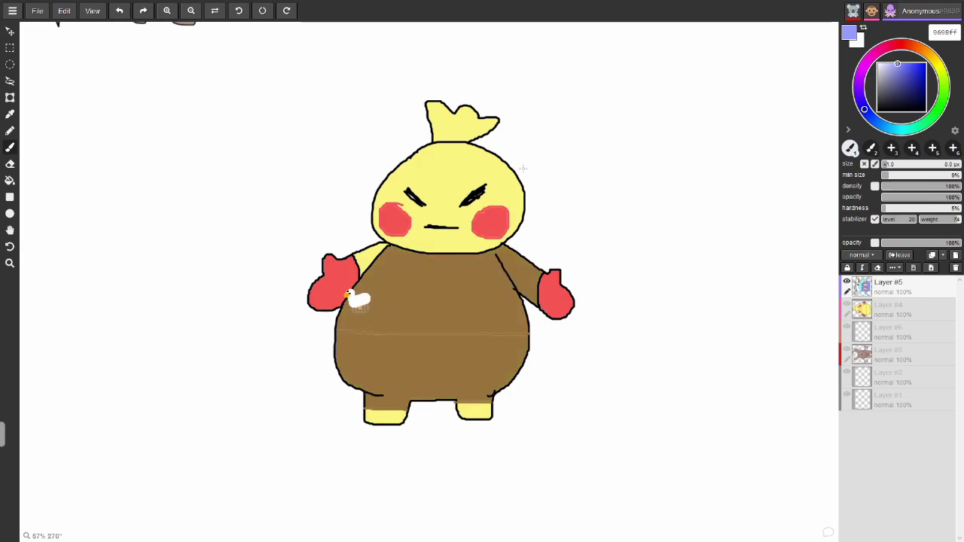
pyautogui.hotkey('ctrl', 'y')
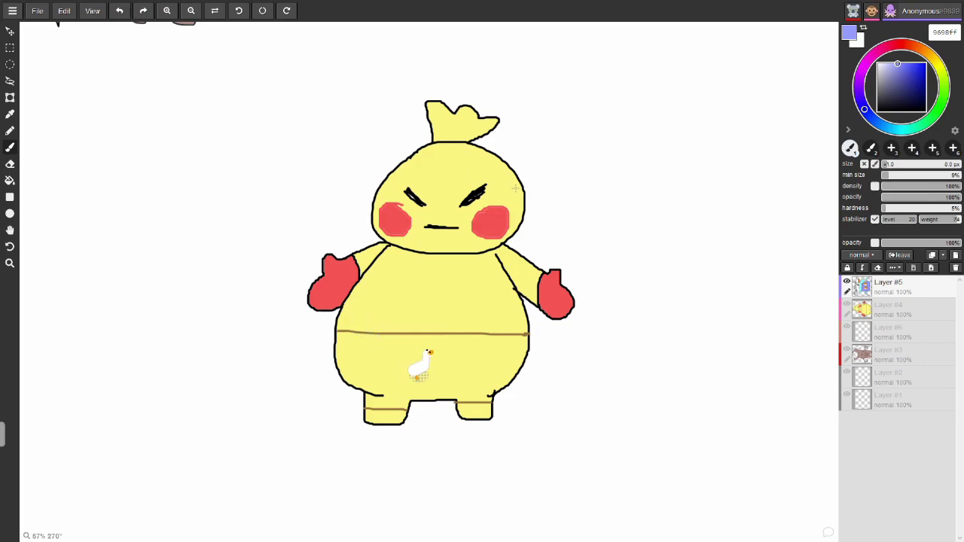
pyautogui.hotkey('ctrl', 'y')
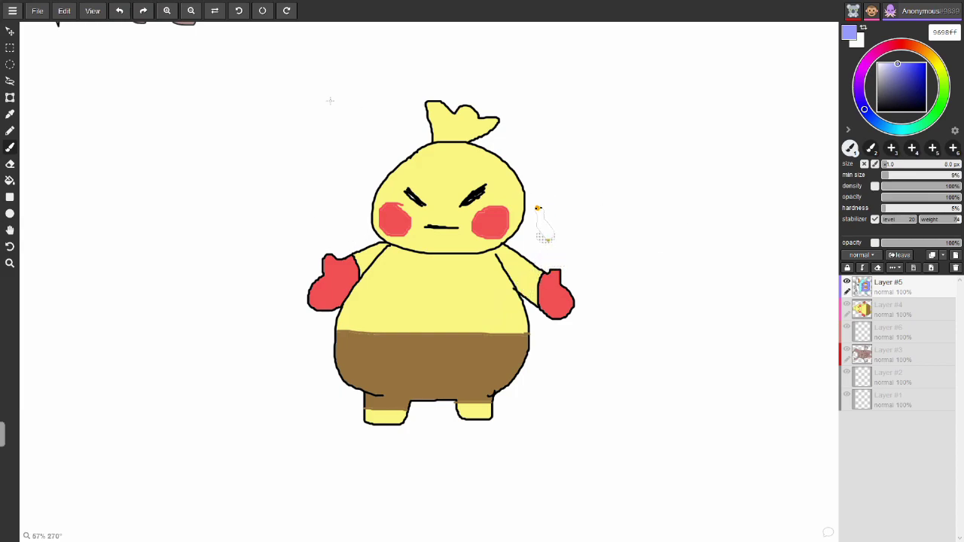
pyautogui.click(190, 10)
pyautogui.click(190, 10)
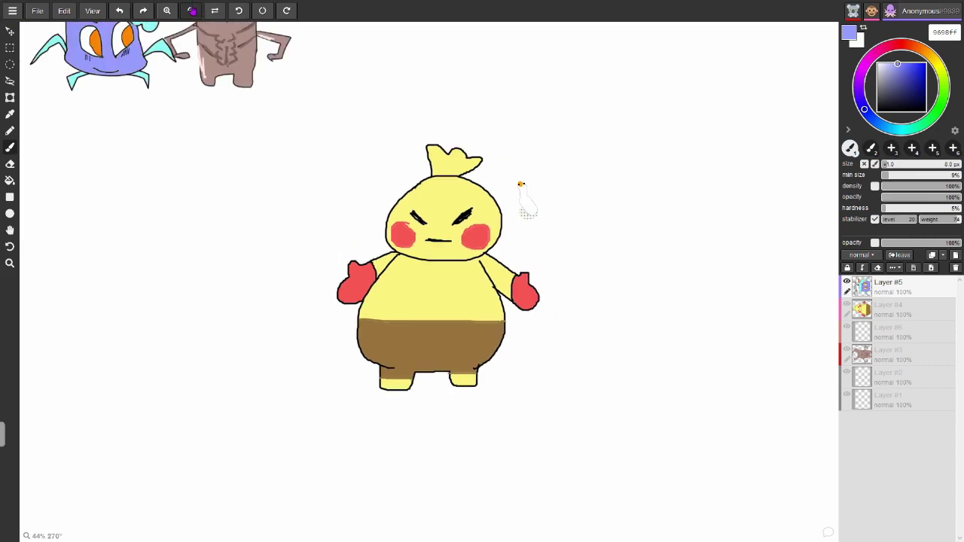
pyautogui.click(191, 10)
pyautogui.click(190, 10)
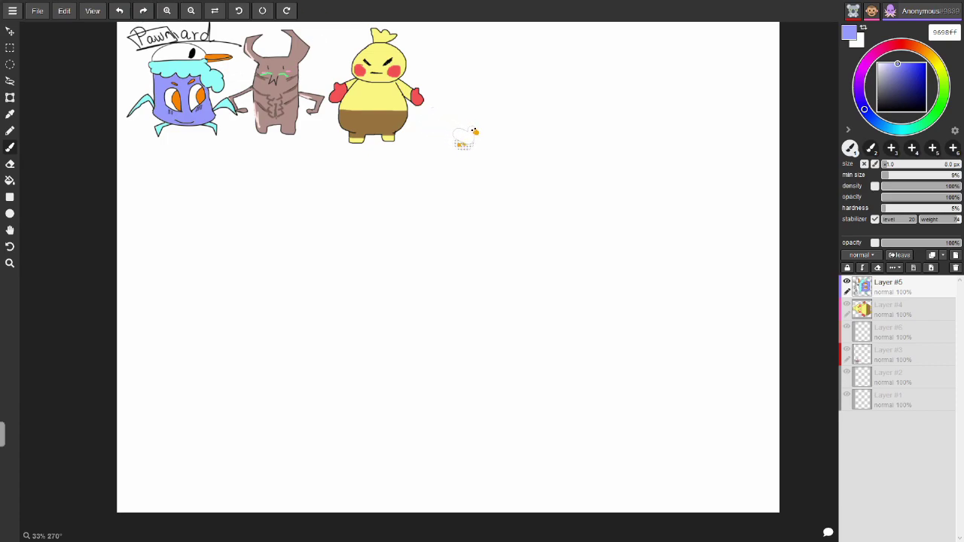
# - Add a new layer above Layer #5 and hand-letter the title "DODRIO" on it in lavender, below the row of finished characters
pyautogui.click(167, 11)
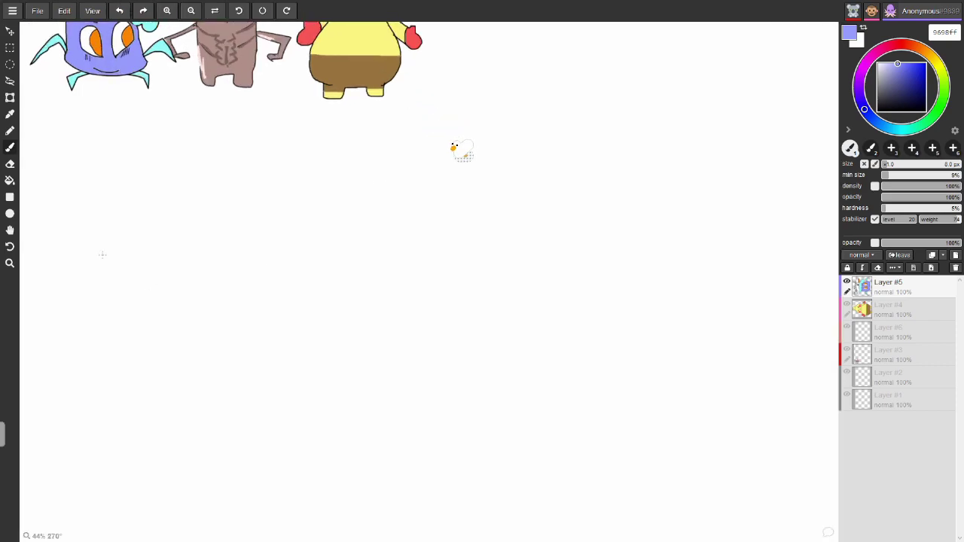
pyautogui.hotkey('ctrl', 'z')
pyautogui.hotkey('ctrl', 'y')
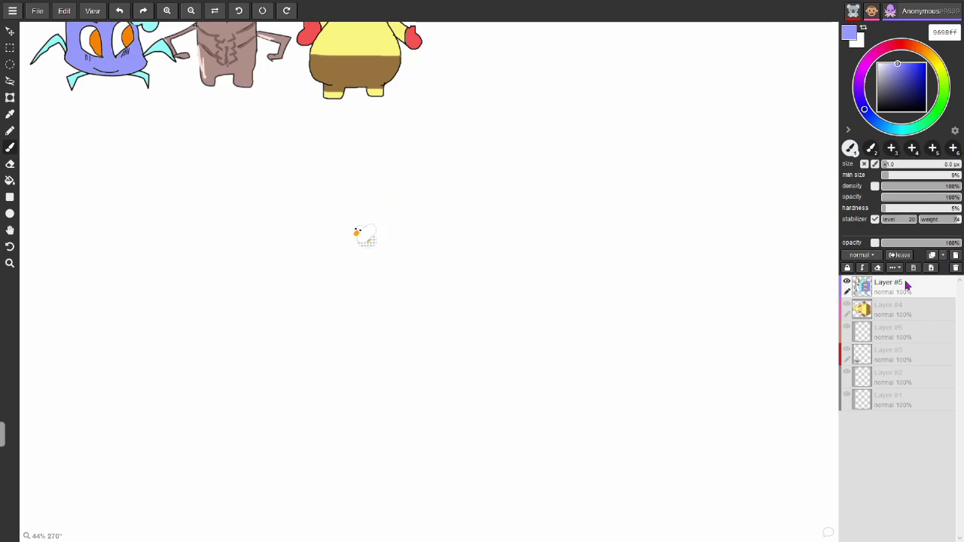
pyautogui.click(955, 256)
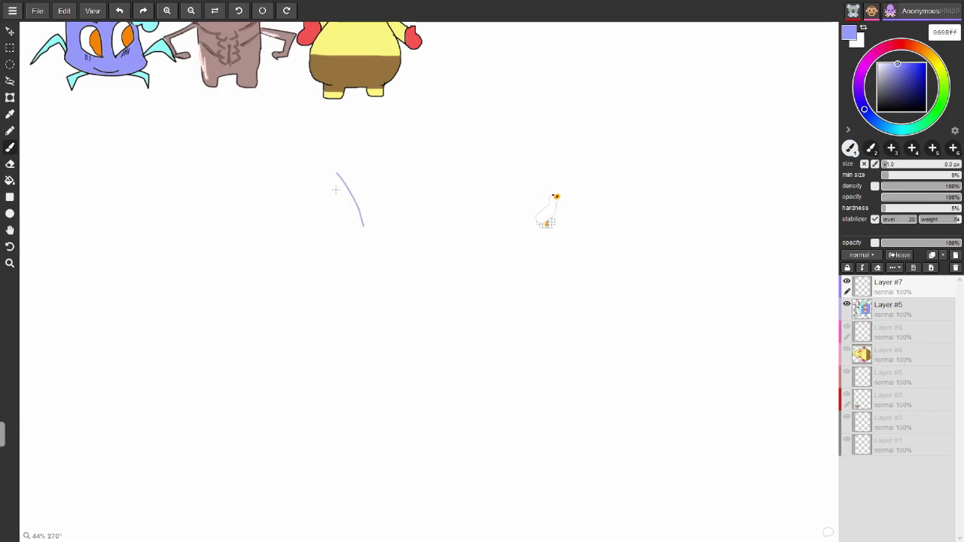
pyautogui.moveTo(369, 175)
pyautogui.mouseDown()
pyautogui.moveTo(387, 201)
pyautogui.moveTo(354, 232)
pyautogui.mouseUp()
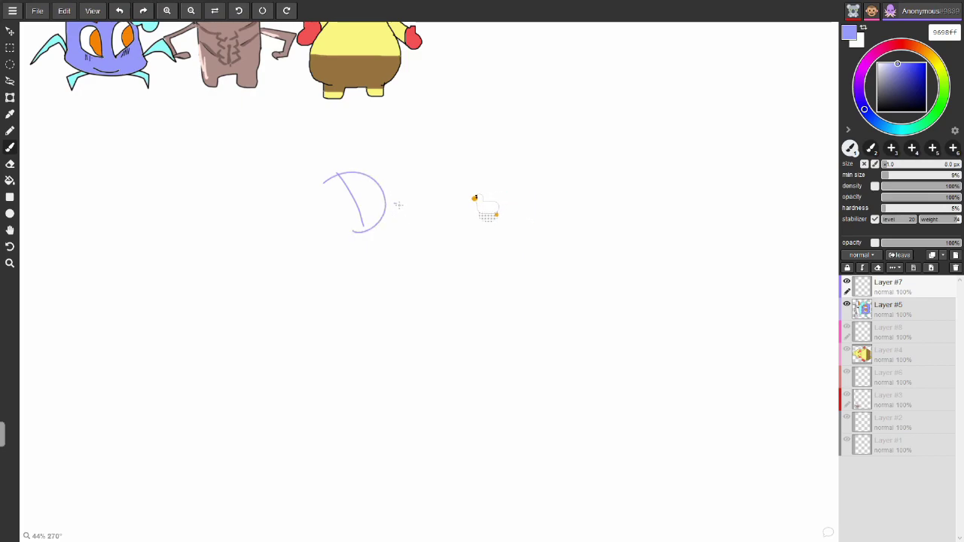
pyautogui.moveTo(398, 204)
pyautogui.mouseDown()
pyautogui.moveTo(389, 216)
pyautogui.moveTo(429, 202)
pyautogui.mouseUp()
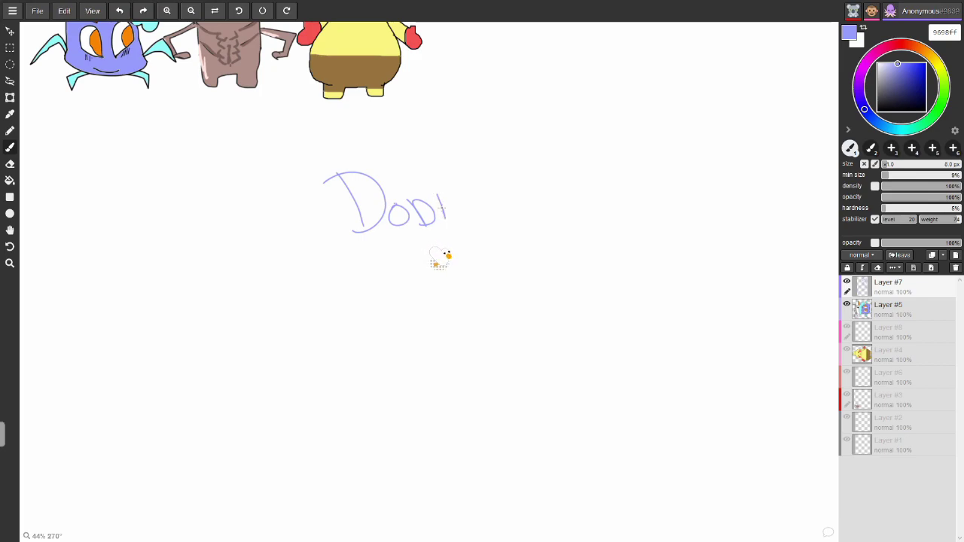
pyautogui.moveTo(445, 193)
pyautogui.mouseDown()
pyautogui.moveTo(451, 204)
pyautogui.moveTo(488, 193)
pyautogui.moveTo(488, 214)
pyautogui.mouseUp()
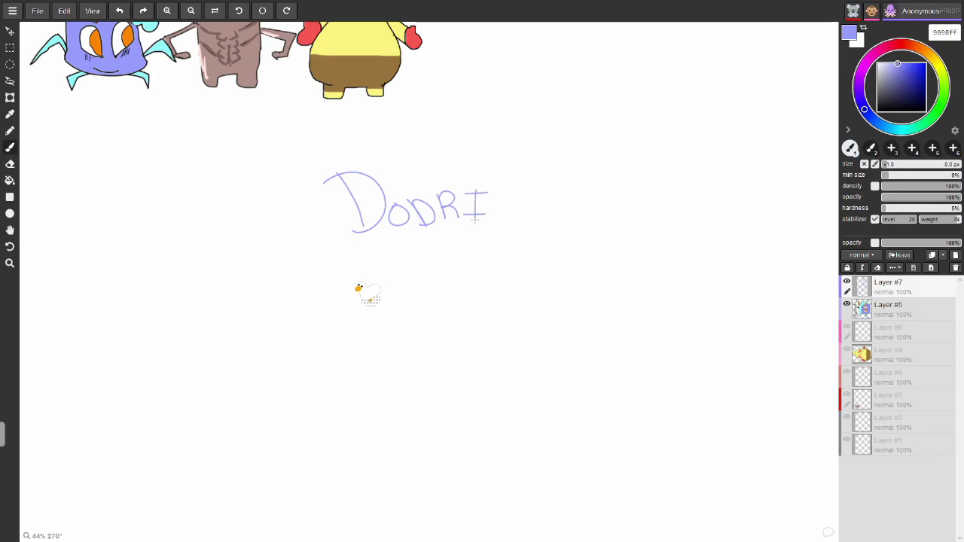
pyautogui.moveTo(506, 191)
pyautogui.mouseDown()
pyautogui.moveTo(492, 210)
pyautogui.moveTo(510, 219)
pyautogui.moveTo(506, 192)
pyautogui.mouseUp()
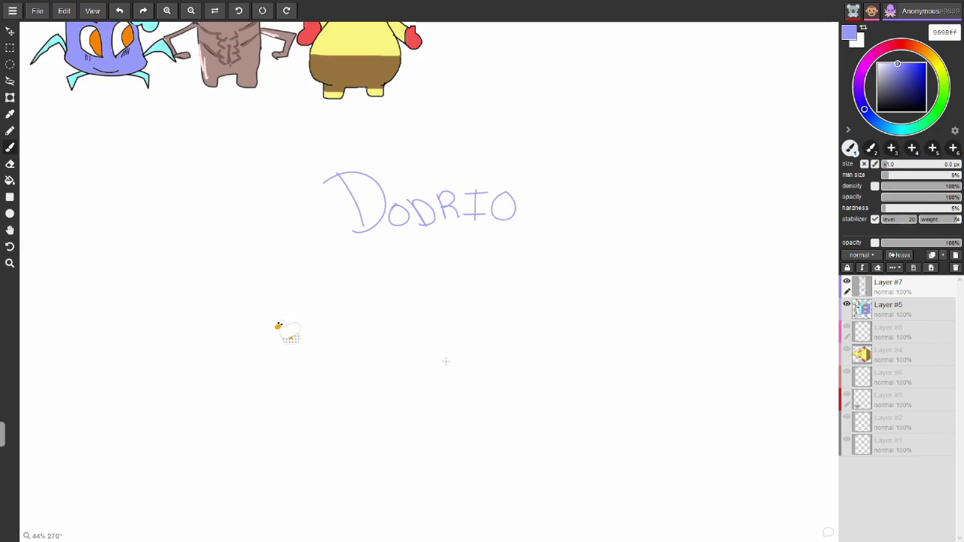
# - Set the brush colour to black and try a short zigzag stroke below the title, undoing it
pyautogui.moveTo(898, 82); pyautogui.dragTo(943, 140)
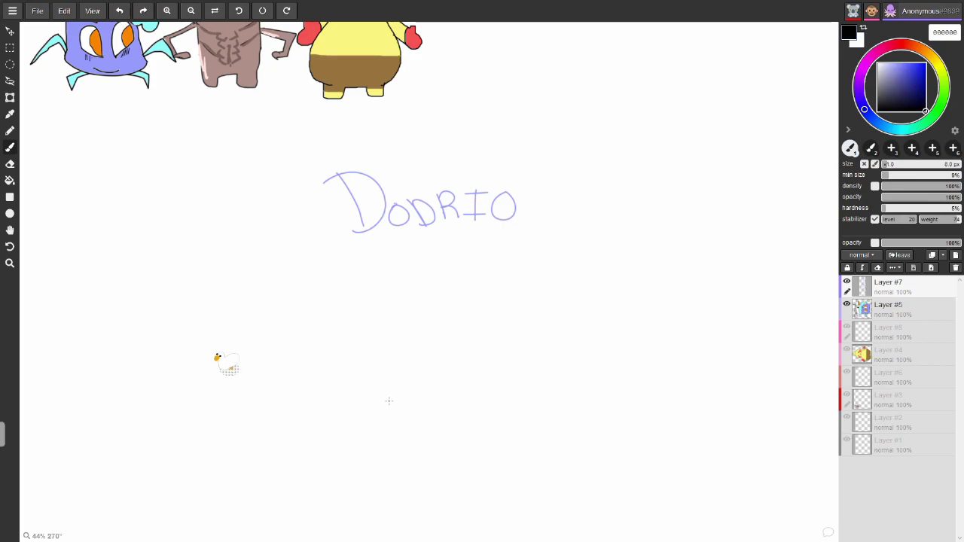
pyautogui.moveTo(417, 440)
pyautogui.mouseDown()
pyautogui.moveTo(392, 416)
pyautogui.moveTo(411, 419)
pyautogui.moveTo(399, 393)
pyautogui.moveTo(421, 381)
pyautogui.mouseUp()
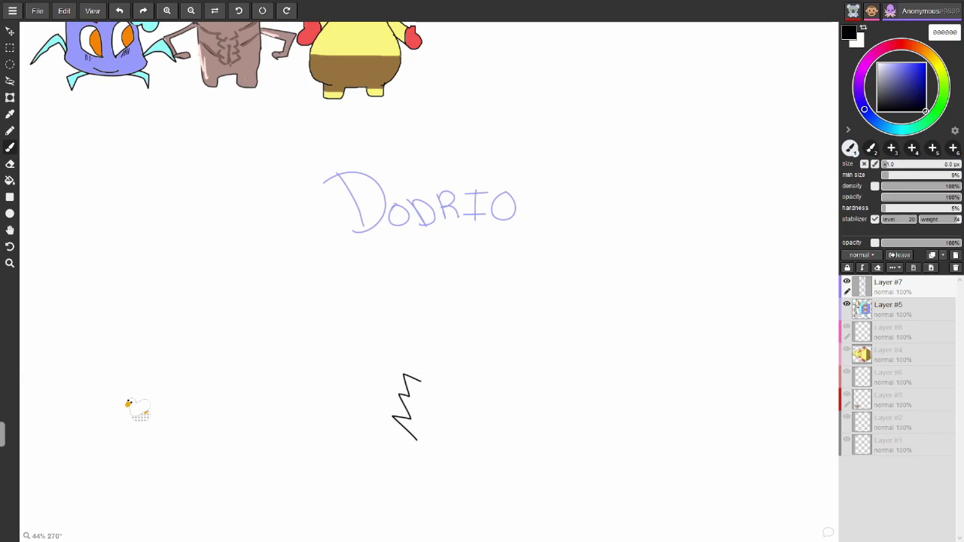
pyautogui.click(121, 10)
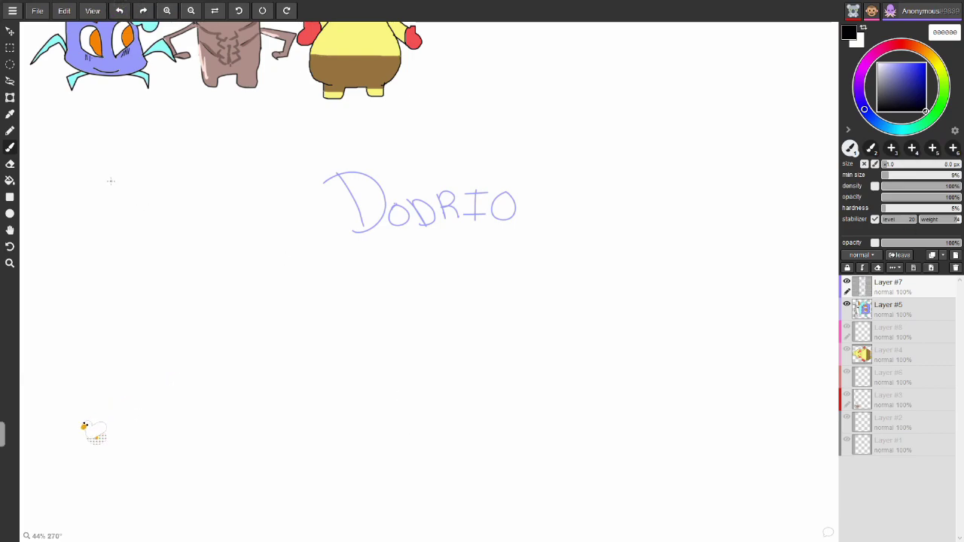
# - Try a spiky round body outline with the brush below the DODRIO title and undo it
pyautogui.click(9, 230)
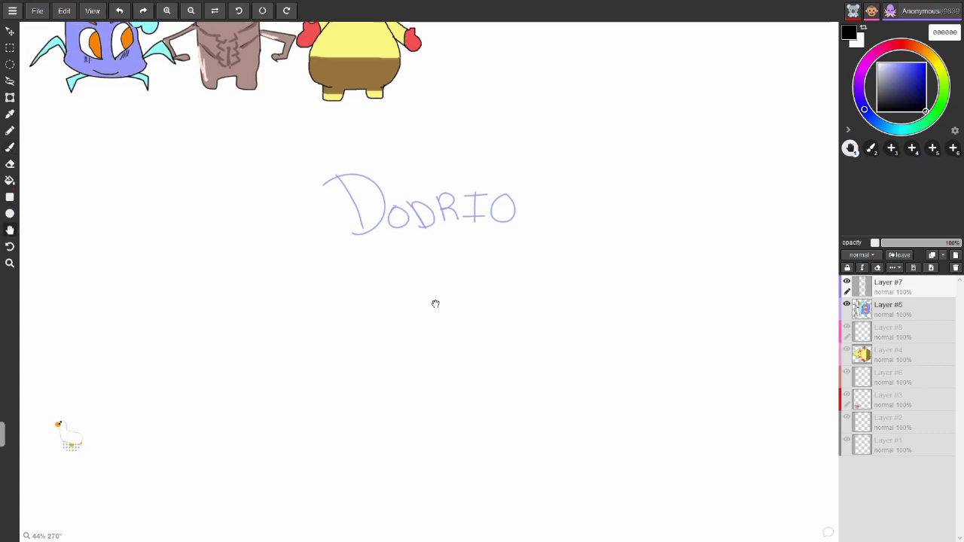
pyautogui.moveTo(454, 246); pyautogui.dragTo(471, 156)
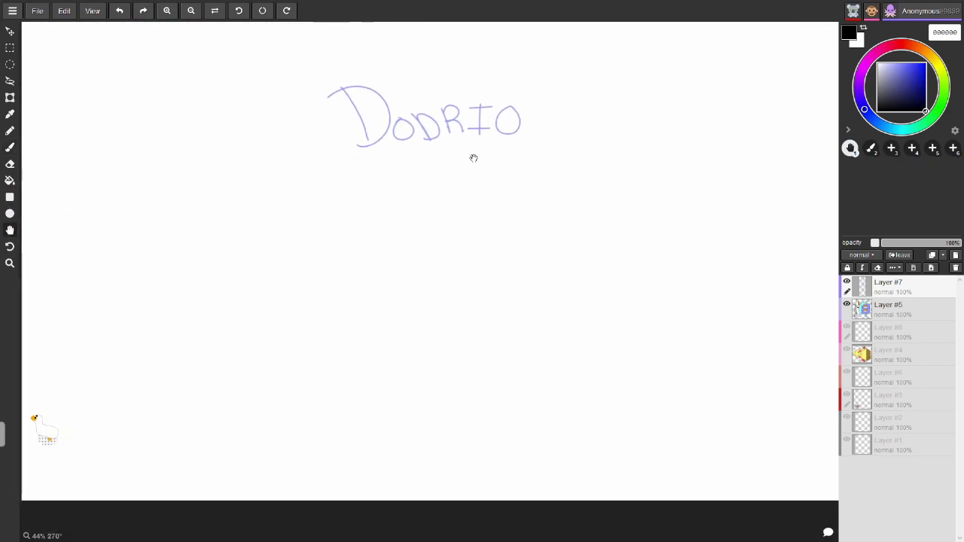
pyautogui.click(10, 147)
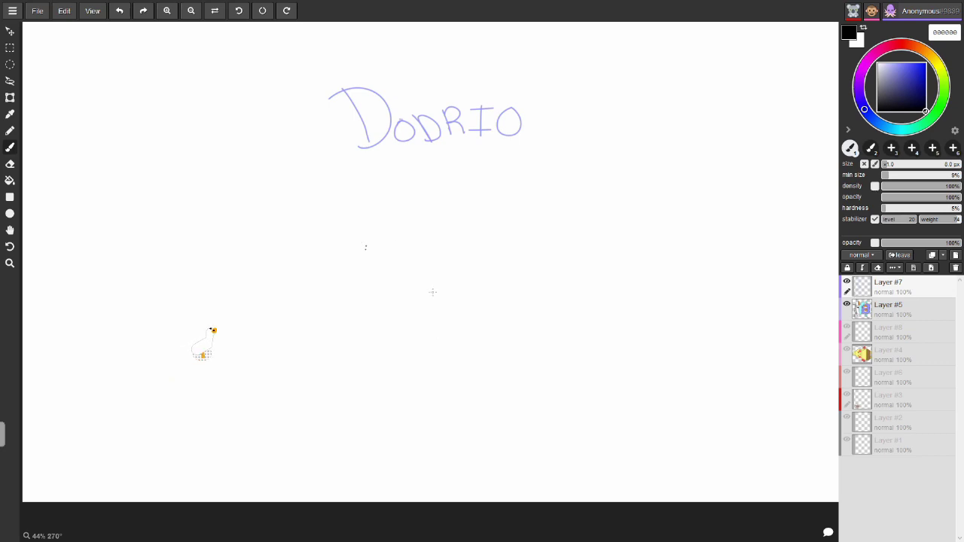
pyautogui.moveTo(416, 321)
pyautogui.mouseDown()
pyautogui.moveTo(389, 304)
pyautogui.moveTo(383, 242)
pyautogui.moveTo(405, 252)
pyautogui.moveTo(408, 240)
pyautogui.moveTo(431, 243)
pyautogui.moveTo(449, 229)
pyautogui.moveTo(453, 248)
pyautogui.moveTo(492, 232)
pyautogui.moveTo(485, 244)
pyautogui.moveTo(507, 256)
pyautogui.moveTo(498, 284)
pyautogui.mouseUp()
pyautogui.moveTo(487, 326); pyautogui.dragTo(441, 329)
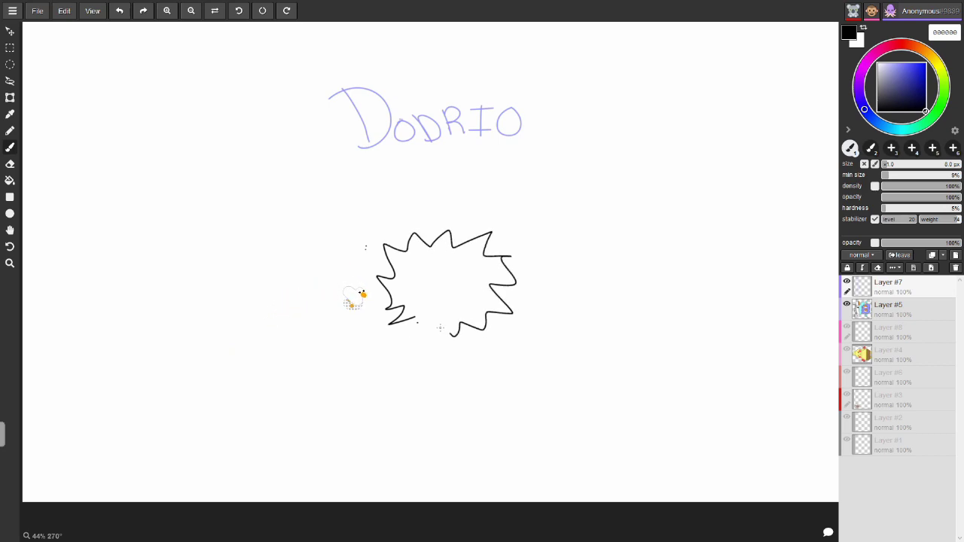
pyautogui.click(119, 10)
# - Outline a large, round, ragged-feathered body in black with the brush, centred below the DODRIO title
pyautogui.click(166, 10)
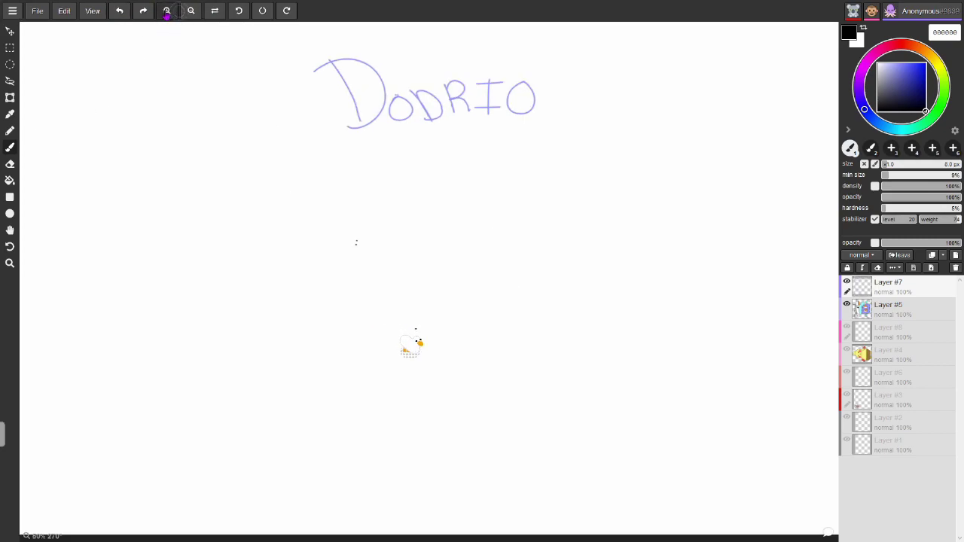
pyautogui.moveTo(370, 217)
pyautogui.mouseDown()
pyautogui.moveTo(348, 230)
pyautogui.moveTo(344, 244)
pyautogui.moveTo(357, 257)
pyautogui.mouseUp()
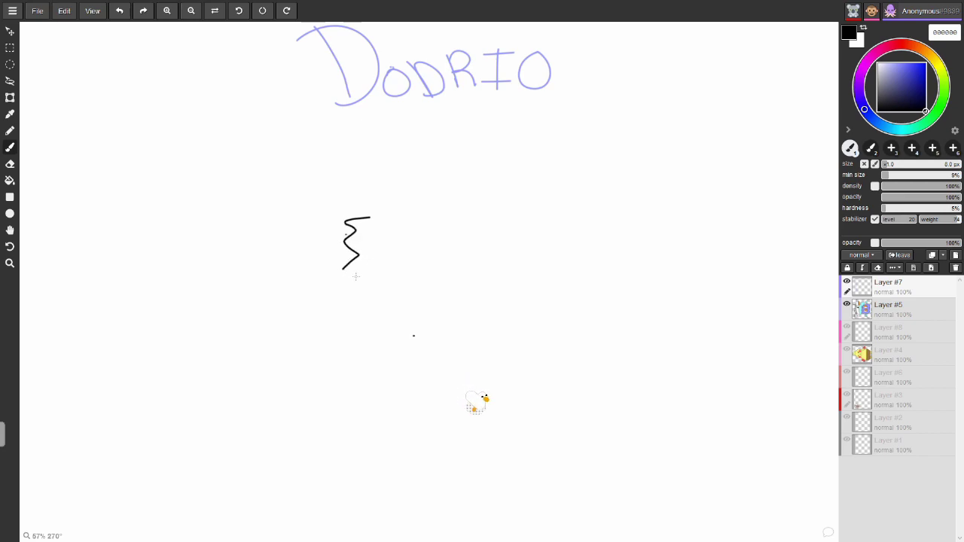
pyautogui.moveTo(368, 314)
pyautogui.mouseDown()
pyautogui.moveTo(393, 351)
pyautogui.moveTo(415, 345)
pyautogui.moveTo(432, 357)
pyautogui.moveTo(469, 356)
pyautogui.moveTo(482, 351)
pyautogui.moveTo(465, 340)
pyautogui.moveTo(507, 338)
pyautogui.moveTo(472, 339)
pyautogui.moveTo(519, 326)
pyautogui.moveTo(511, 319)
pyautogui.moveTo(532, 325)
pyautogui.moveTo(529, 301)
pyautogui.mouseUp()
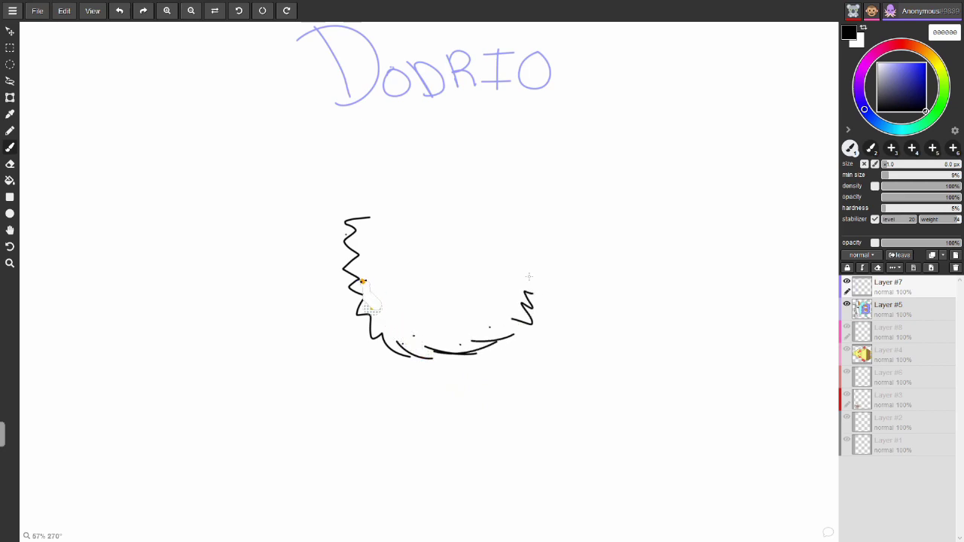
pyautogui.moveTo(366, 219)
pyautogui.mouseDown()
pyautogui.moveTo(374, 192)
pyautogui.moveTo(378, 204)
pyautogui.moveTo(417, 183)
pyautogui.mouseUp()
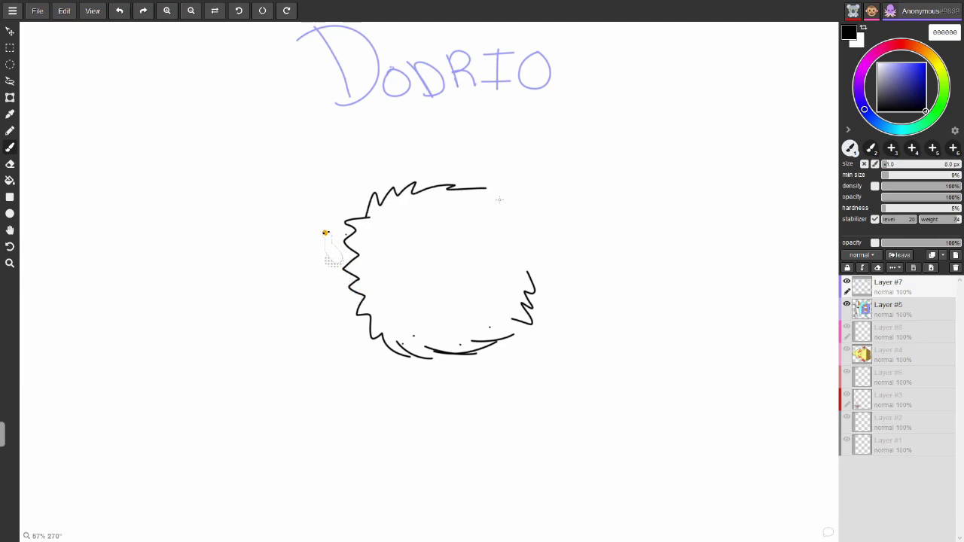
pyautogui.moveTo(511, 201); pyautogui.dragTo(536, 284)
# - Draw a bent neck and round head on the body's right side with angry eyes and a pointed beak, erasing the head outline inside the beak
pyautogui.moveTo(478, 190); pyautogui.dragTo(551, 130)
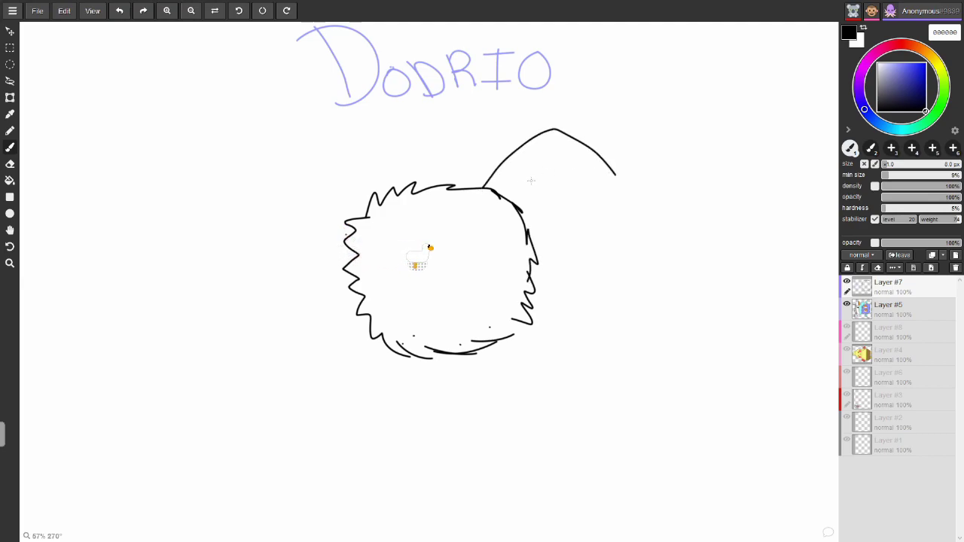
pyautogui.moveTo(494, 190)
pyautogui.mouseDown()
pyautogui.moveTo(550, 147)
pyautogui.moveTo(615, 179)
pyautogui.moveTo(624, 162)
pyautogui.moveTo(641, 172)
pyautogui.moveTo(663, 162)
pyautogui.moveTo(680, 172)
pyautogui.mouseUp()
pyautogui.click(119, 11)
pyautogui.moveTo(628, 167)
pyautogui.mouseDown()
pyautogui.moveTo(660, 177)
pyautogui.moveTo(678, 219)
pyautogui.moveTo(659, 237)
pyautogui.moveTo(627, 239)
pyautogui.moveTo(613, 221)
pyautogui.moveTo(616, 183)
pyautogui.moveTo(620, 219)
pyautogui.mouseUp()
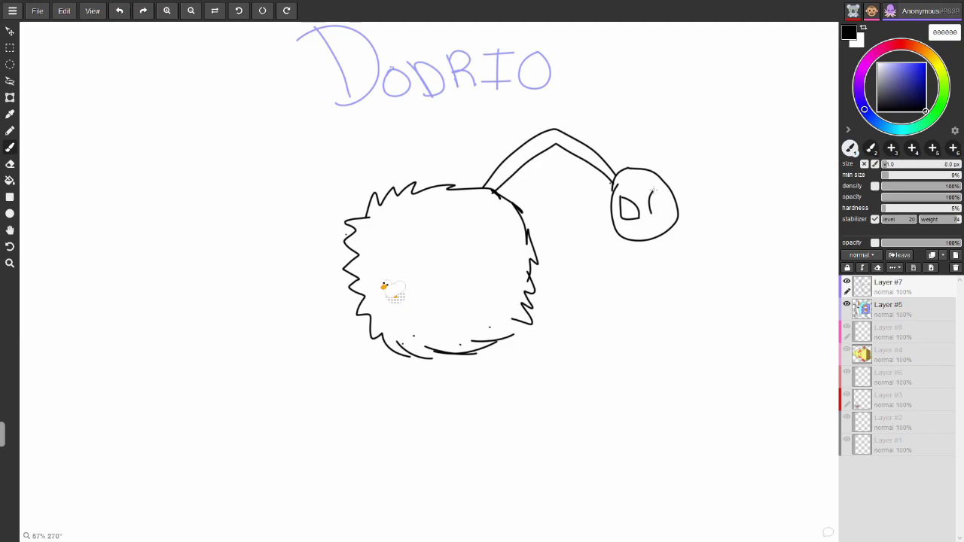
pyautogui.moveTo(653, 190)
pyautogui.mouseDown()
pyautogui.moveTo(643, 220)
pyautogui.moveTo(660, 221)
pyautogui.moveTo(634, 223)
pyautogui.moveTo(648, 280)
pyautogui.mouseUp()
pyautogui.moveTo(659, 220); pyautogui.dragTo(663, 242)
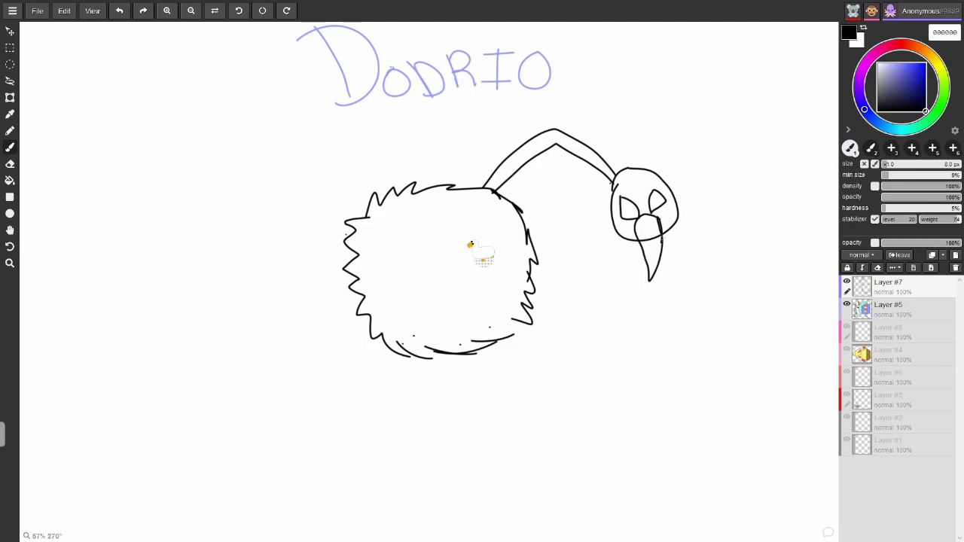
pyautogui.click(11, 162)
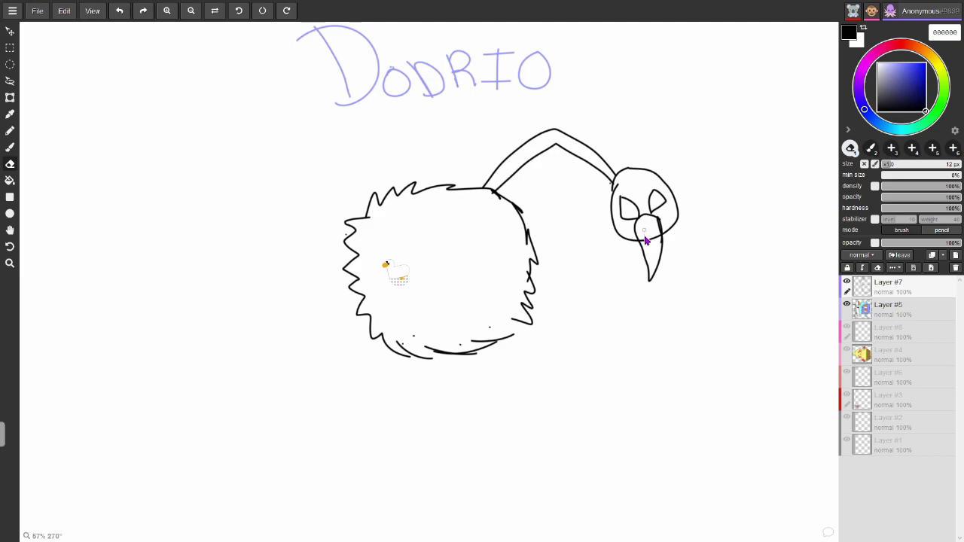
pyautogui.moveTo(656, 245)
pyautogui.mouseDown()
pyautogui.moveTo(660, 221)
pyautogui.moveTo(652, 257)
pyautogui.mouseUp()
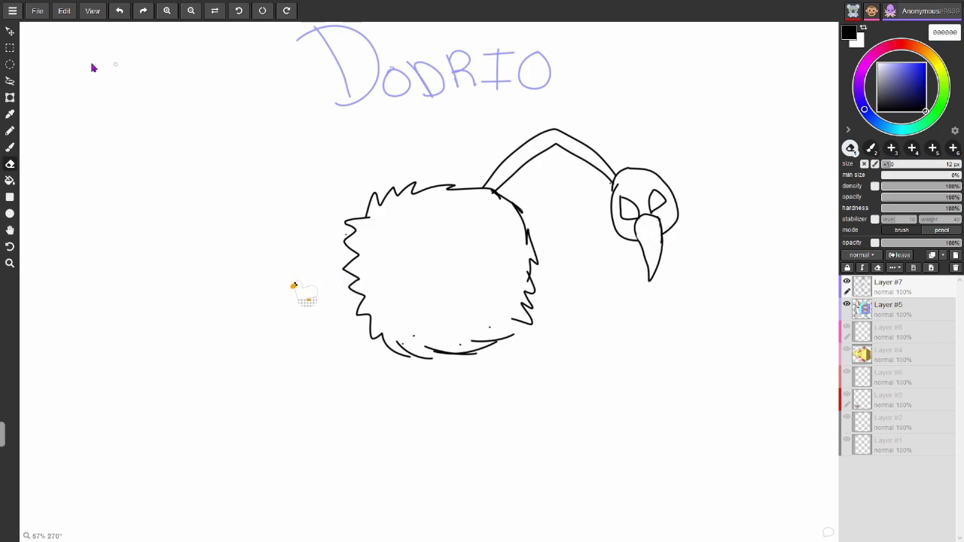
# - Try a thin 3 px pencil line inside the right head's beak and undo it
pyautogui.press('b')
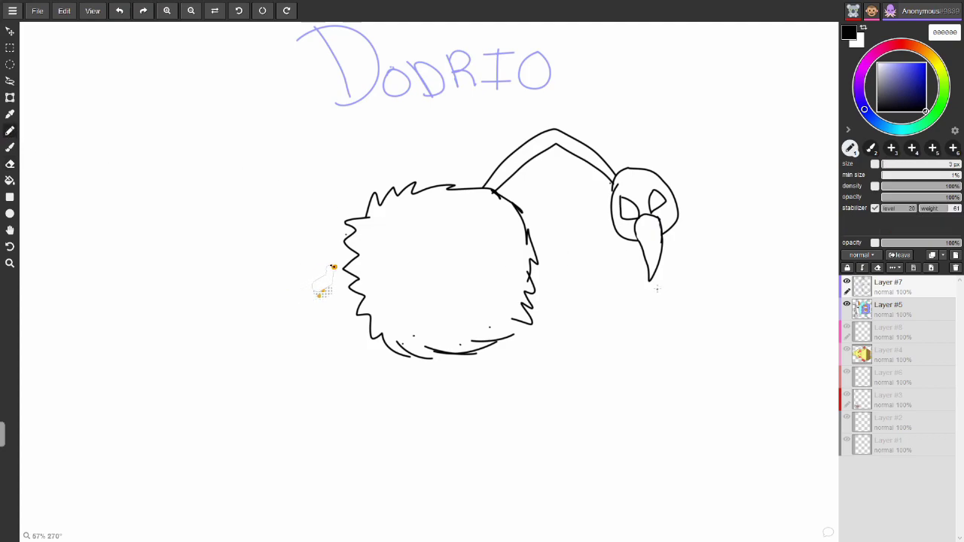
pyautogui.moveTo(655, 268); pyautogui.dragTo(663, 238)
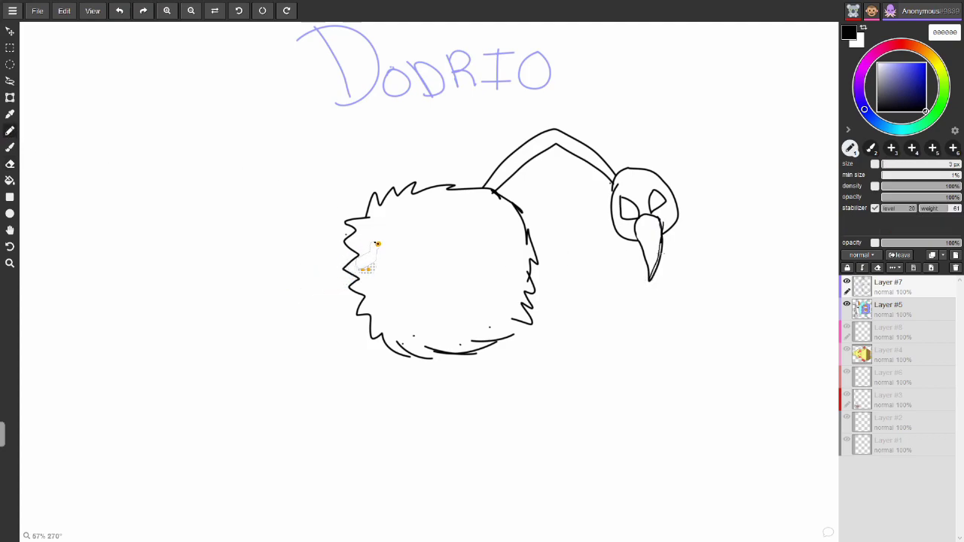
pyautogui.click(119, 11)
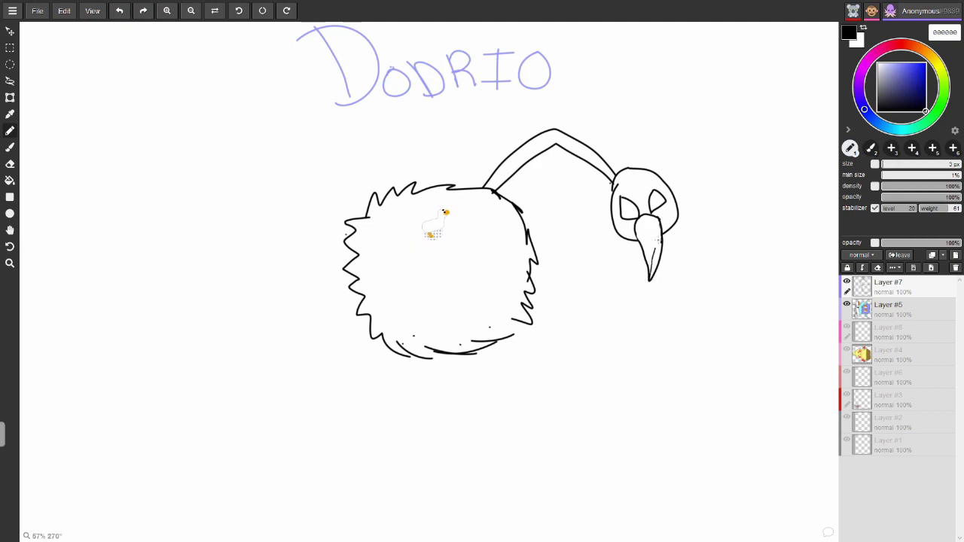
pyautogui.click(119, 10)
# - Draw a bent neck and round head on the body's left side with angry eyes and a pointed beak, erasing overlapping lines inside the beak
pyautogui.moveTo(391, 188)
pyautogui.mouseDown()
pyautogui.moveTo(349, 143)
pyautogui.moveTo(289, 169)
pyautogui.mouseUp()
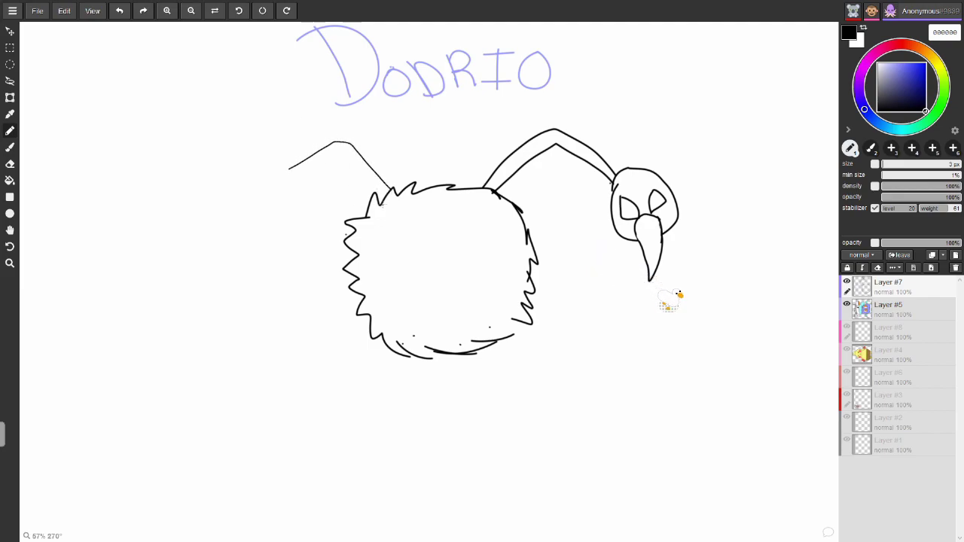
pyautogui.moveTo(331, 159)
pyautogui.mouseDown()
pyautogui.moveTo(297, 176)
pyautogui.moveTo(272, 162)
pyautogui.moveTo(242, 166)
pyautogui.moveTo(229, 194)
pyautogui.moveTo(241, 214)
pyautogui.moveTo(270, 222)
pyautogui.moveTo(298, 185)
pyautogui.mouseUp()
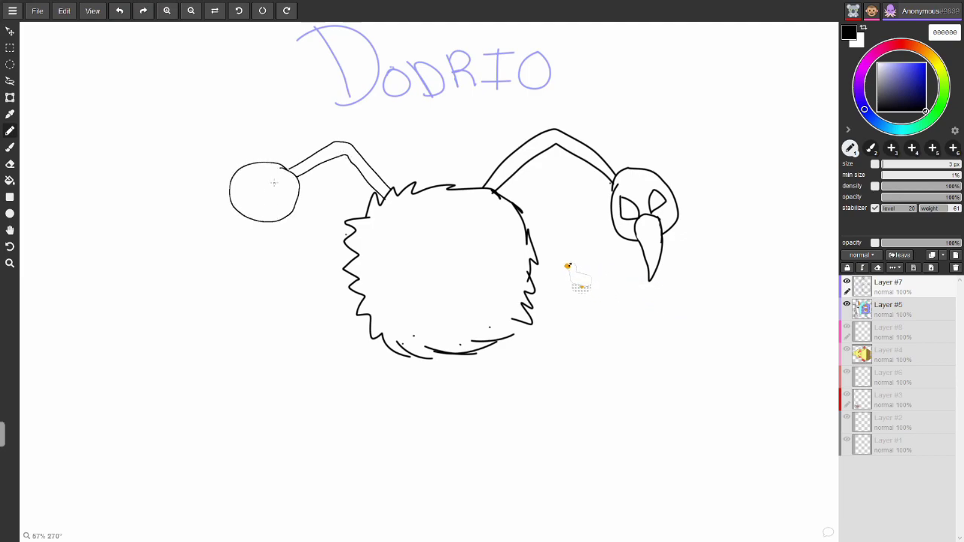
pyautogui.moveTo(263, 208)
pyautogui.mouseDown()
pyautogui.moveTo(287, 180)
pyautogui.moveTo(290, 202)
pyautogui.moveTo(265, 209)
pyautogui.mouseUp()
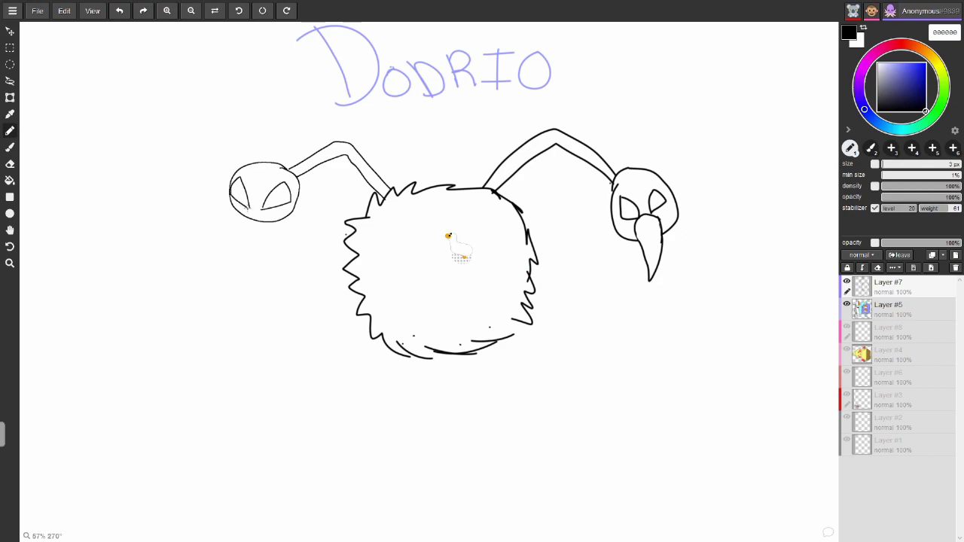
pyautogui.moveTo(230, 211)
pyautogui.mouseDown()
pyautogui.moveTo(208, 232)
pyautogui.moveTo(258, 221)
pyautogui.mouseUp()
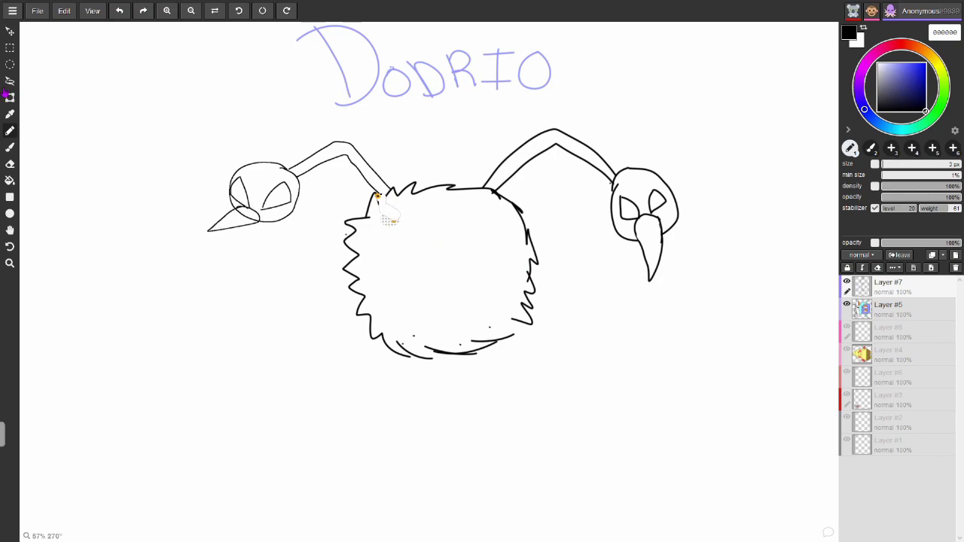
pyautogui.press('e')
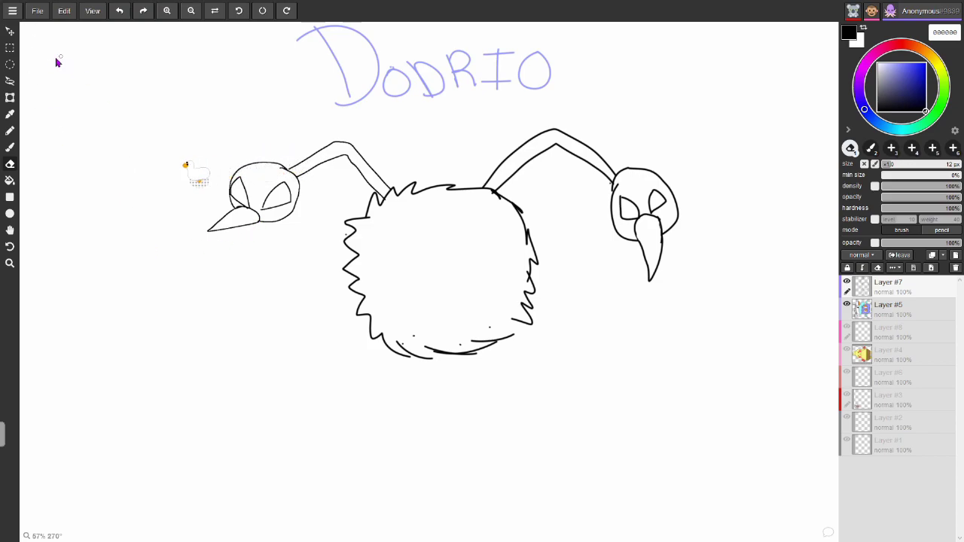
# - Draw a short straight middle neck on top of the body with the brush, trying two head shapes on it and undoing them
pyautogui.click(11, 147)
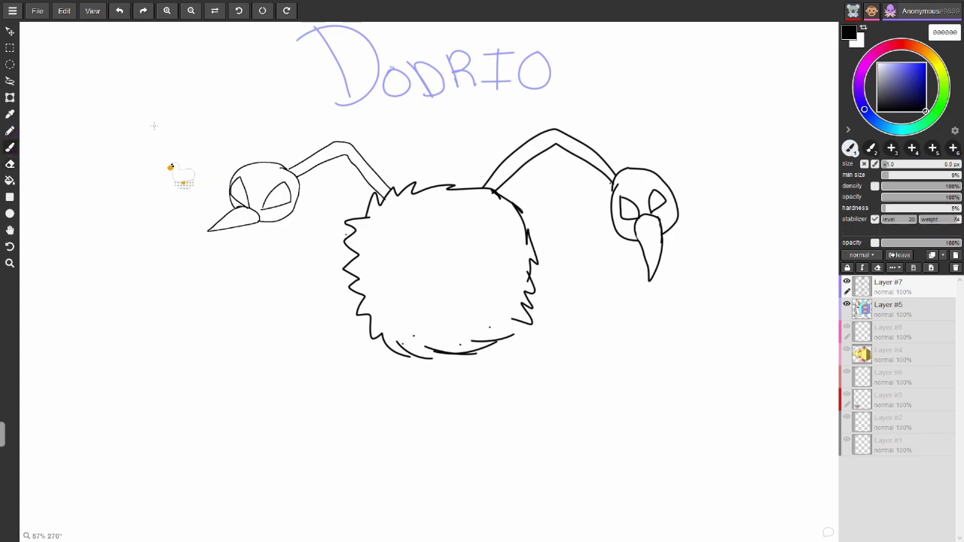
pyautogui.moveTo(424, 188)
pyautogui.mouseDown()
pyautogui.moveTo(424, 153)
pyautogui.moveTo(450, 184)
pyautogui.moveTo(449, 150)
pyautogui.moveTo(422, 152)
pyautogui.moveTo(449, 107)
pyautogui.moveTo(471, 139)
pyautogui.moveTo(453, 150)
pyautogui.mouseUp()
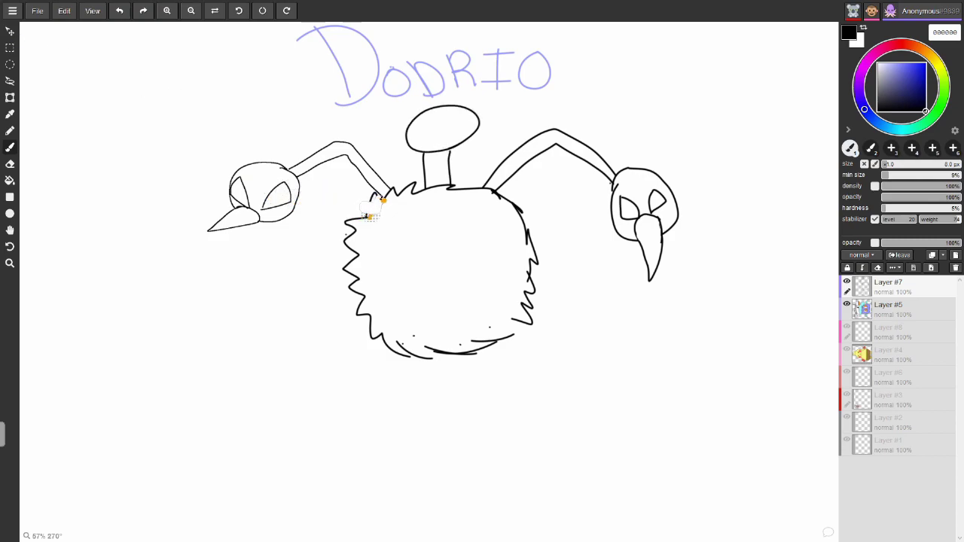
pyautogui.click(119, 10)
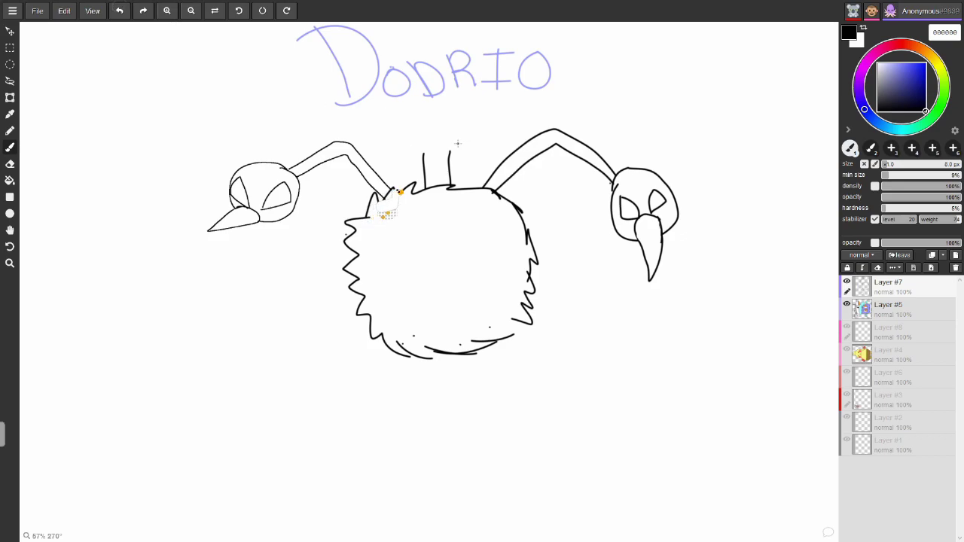
pyautogui.moveTo(457, 144); pyautogui.dragTo(458, 121)
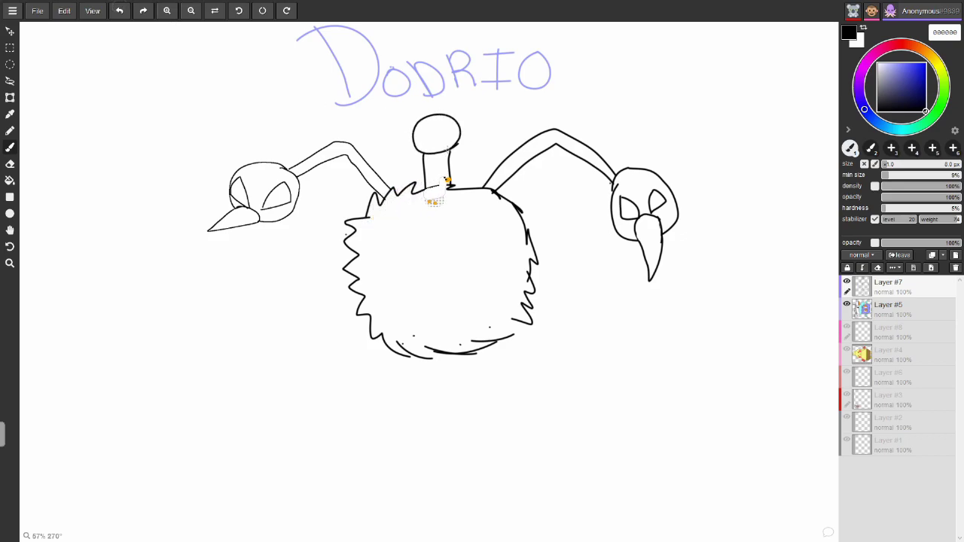
pyautogui.click(119, 10)
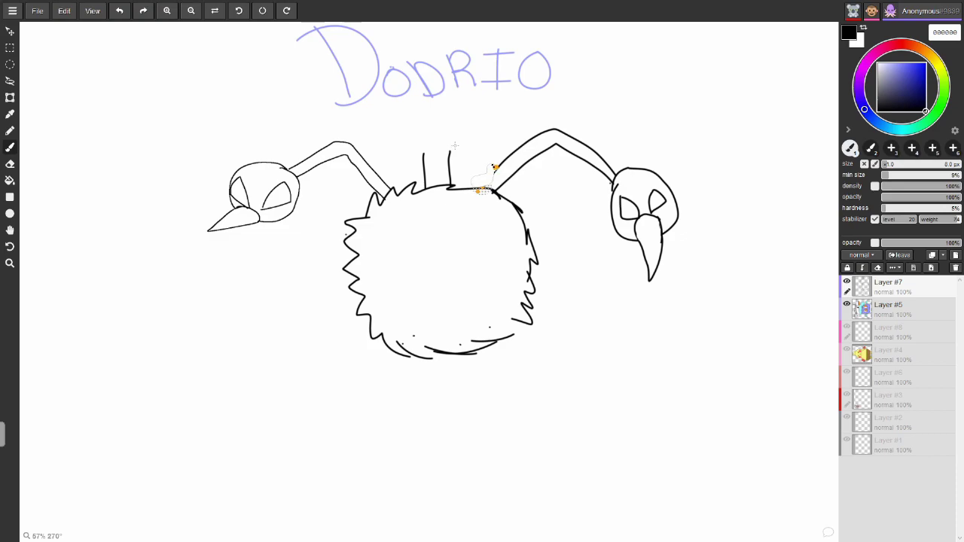
# - Draw the middle head with a long downward beak, erase the neck lines inside the beak, and pencil in squinting eyes
pyautogui.moveTo(427, 151)
pyautogui.mouseDown()
pyautogui.moveTo(407, 120)
pyautogui.moveTo(457, 125)
pyautogui.moveTo(435, 147)
pyautogui.moveTo(444, 184)
pyautogui.moveTo(455, 179)
pyautogui.moveTo(447, 134)
pyautogui.mouseUp()
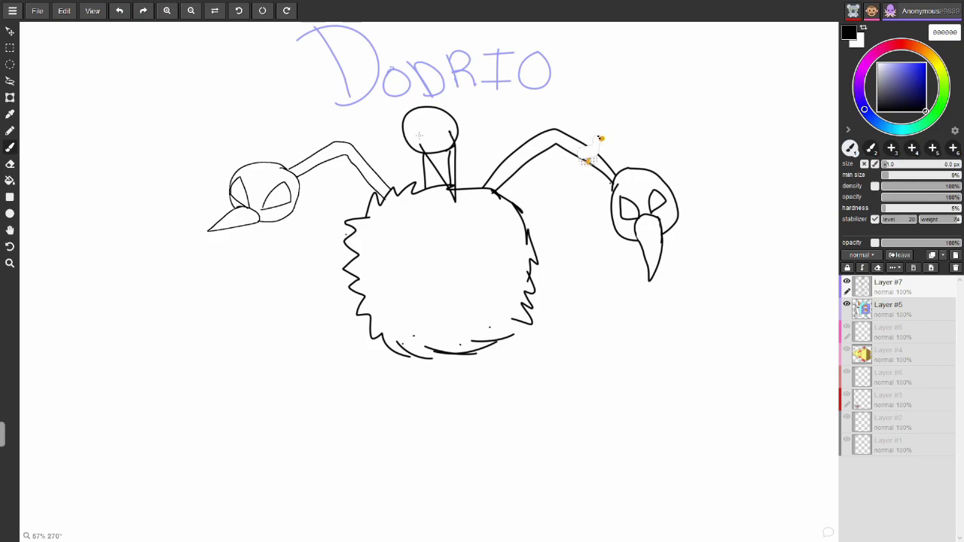
pyautogui.moveTo(422, 148)
pyautogui.mouseDown()
pyautogui.moveTo(443, 128)
pyautogui.moveTo(455, 141)
pyautogui.mouseUp()
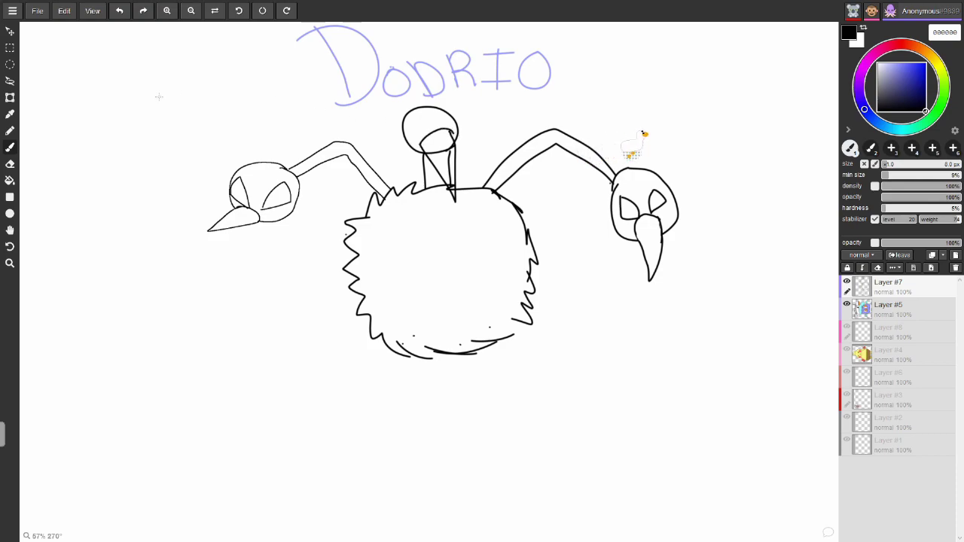
pyautogui.click(10, 163)
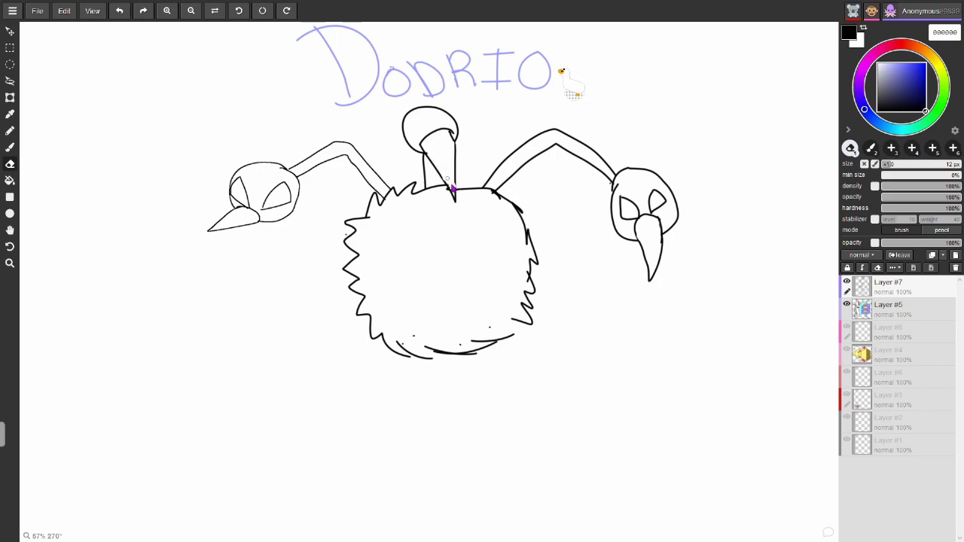
pyautogui.click(12, 132)
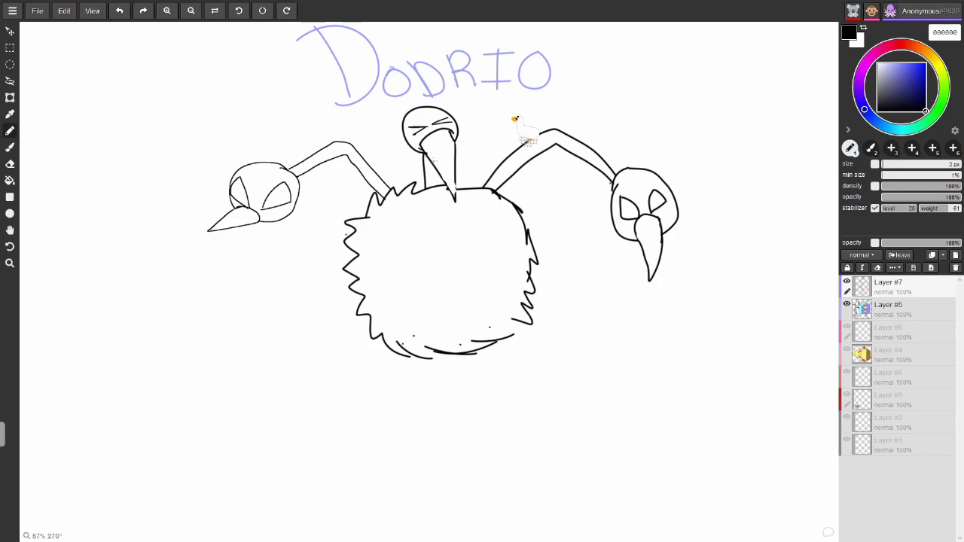
# - Pencil in a straight left leg and a raised, bent right leg below the body, each with pointed toes and curved bands above the foot
pyautogui.moveTo(401, 360); pyautogui.dragTo(394, 446)
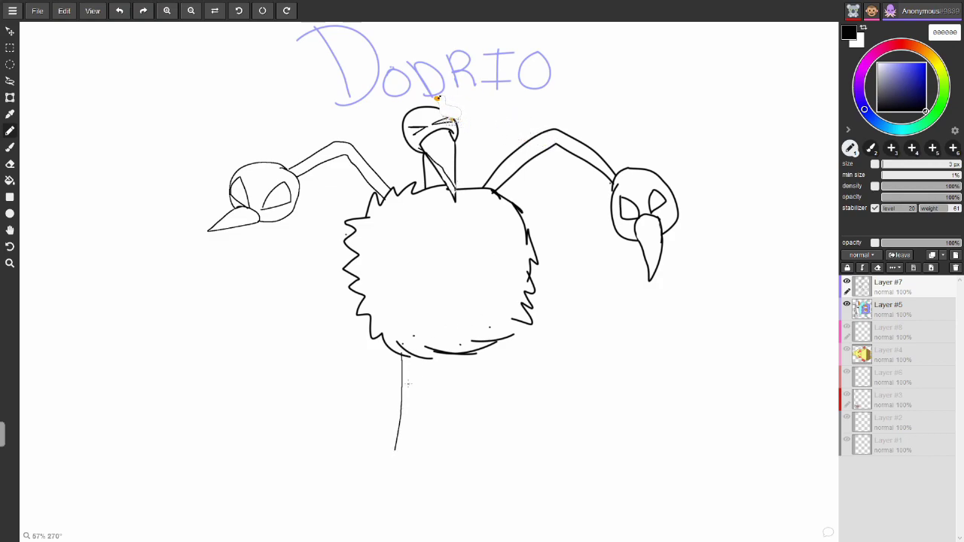
pyautogui.moveTo(409, 363)
pyautogui.mouseDown()
pyautogui.moveTo(411, 451)
pyautogui.moveTo(337, 467)
pyautogui.moveTo(386, 463)
pyautogui.moveTo(387, 502)
pyautogui.moveTo(409, 455)
pyautogui.mouseUp()
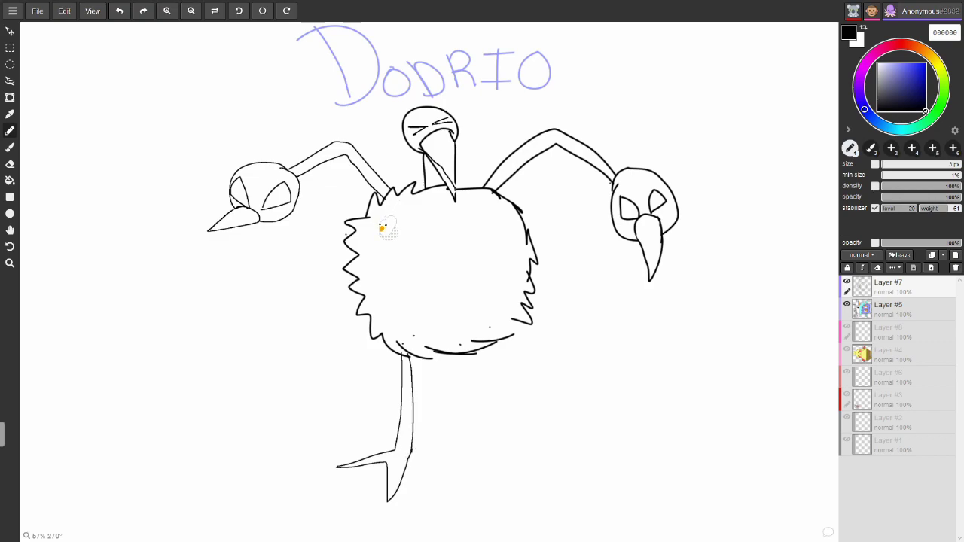
pyautogui.moveTo(398, 432)
pyautogui.mouseDown()
pyautogui.moveTo(416, 441)
pyautogui.moveTo(404, 424)
pyautogui.mouseUp()
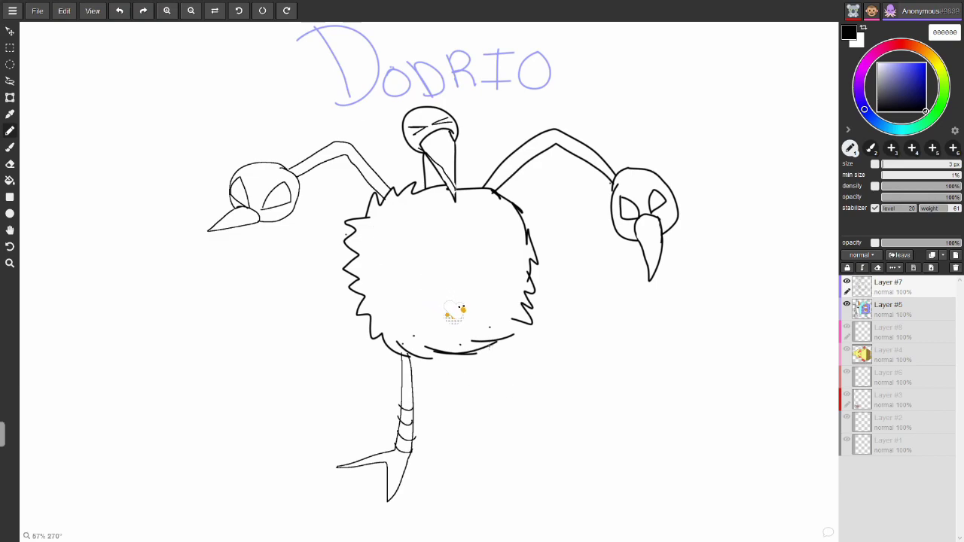
pyautogui.moveTo(518, 374)
pyautogui.mouseDown()
pyautogui.moveTo(528, 393)
pyautogui.moveTo(479, 431)
pyautogui.mouseUp()
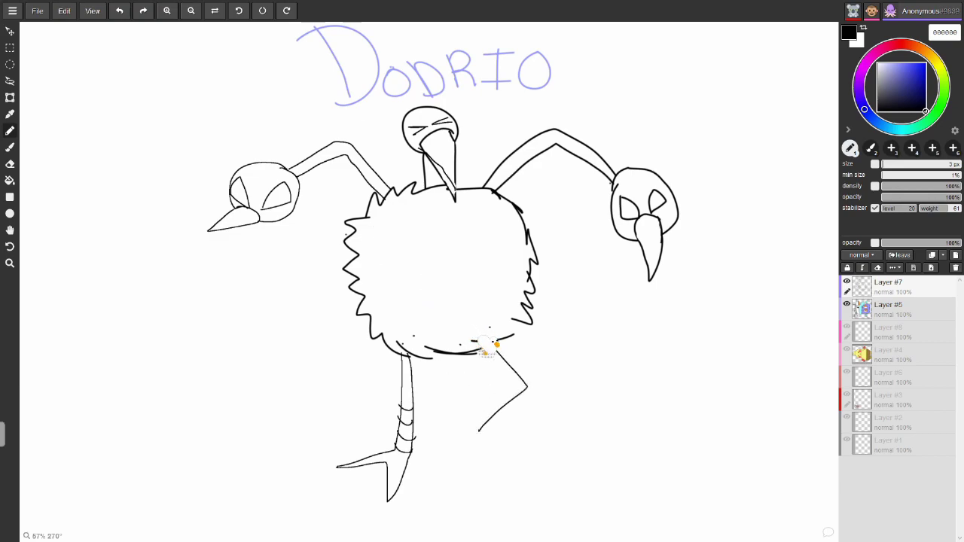
pyautogui.moveTo(483, 345)
pyautogui.mouseDown()
pyautogui.moveTo(506, 385)
pyautogui.moveTo(469, 412)
pyautogui.moveTo(480, 457)
pyautogui.mouseUp()
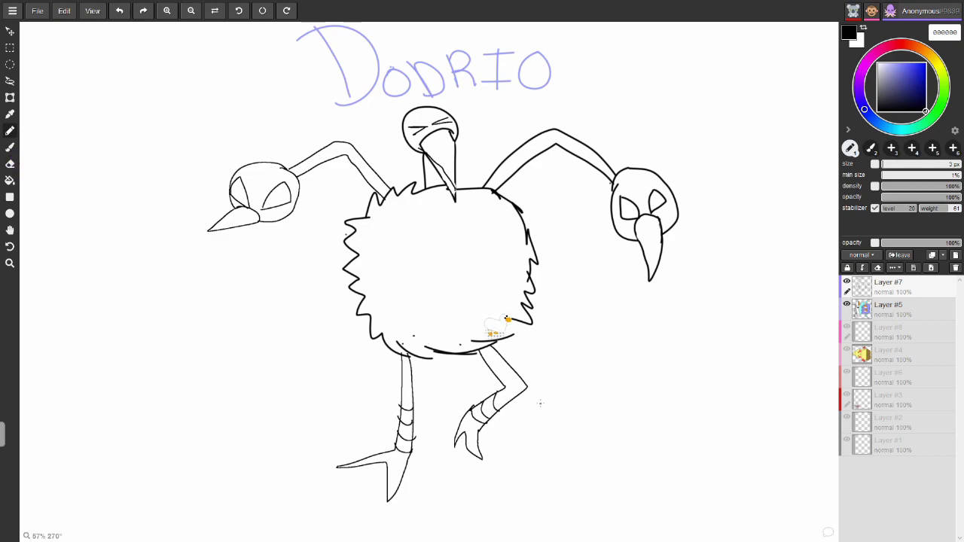
# - Set the colour to bright magenta and fill both of the bird's feet with it
pyautogui.click(864, 66)
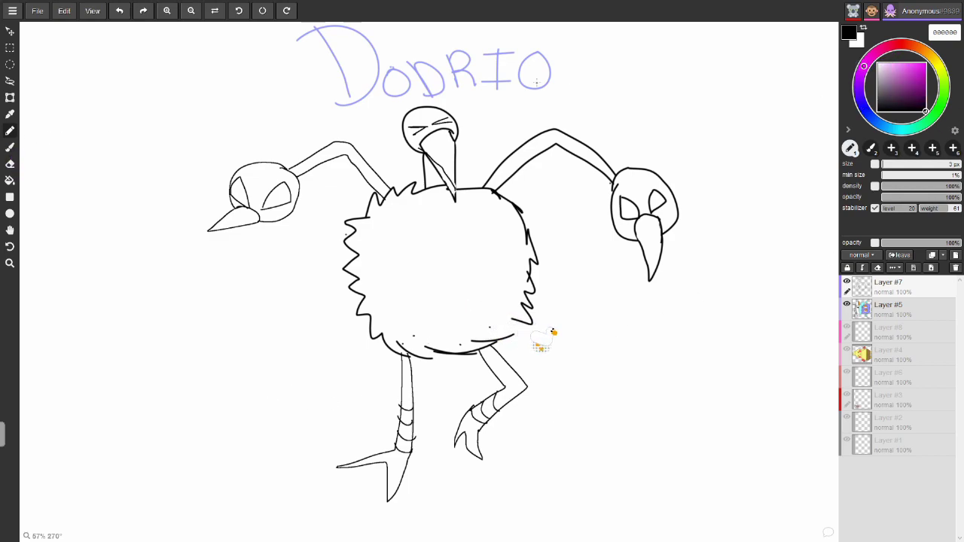
pyautogui.click(926, 64)
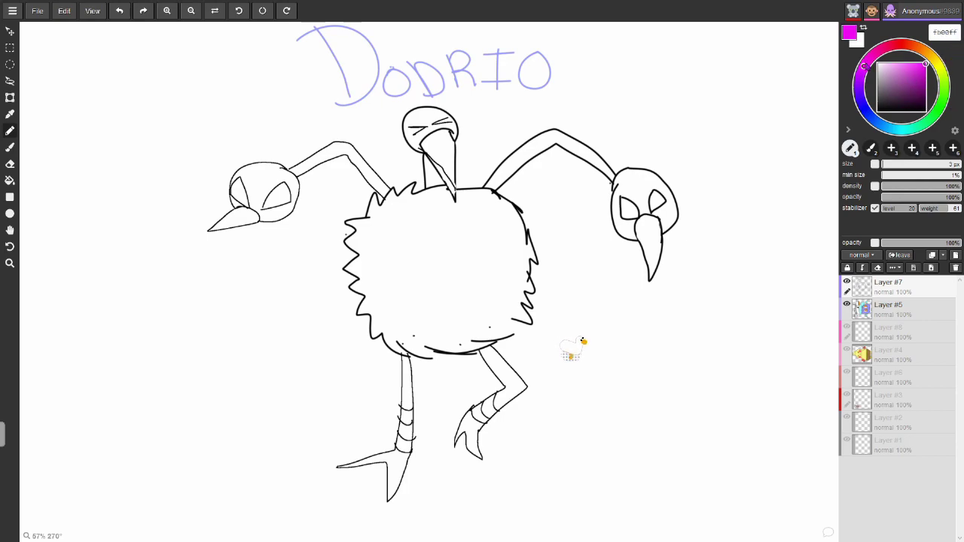
pyautogui.click(18, 183)
pyautogui.click(407, 459)
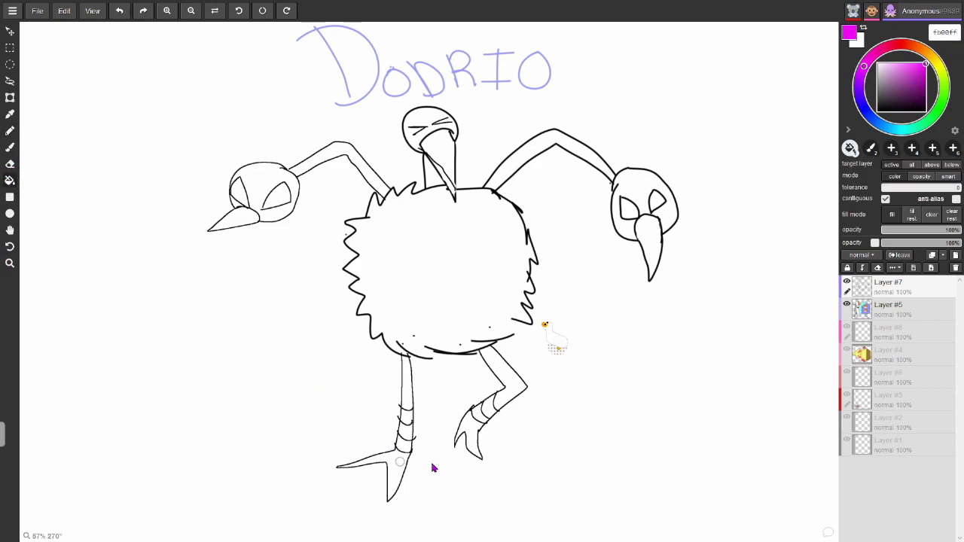
pyautogui.click(473, 432)
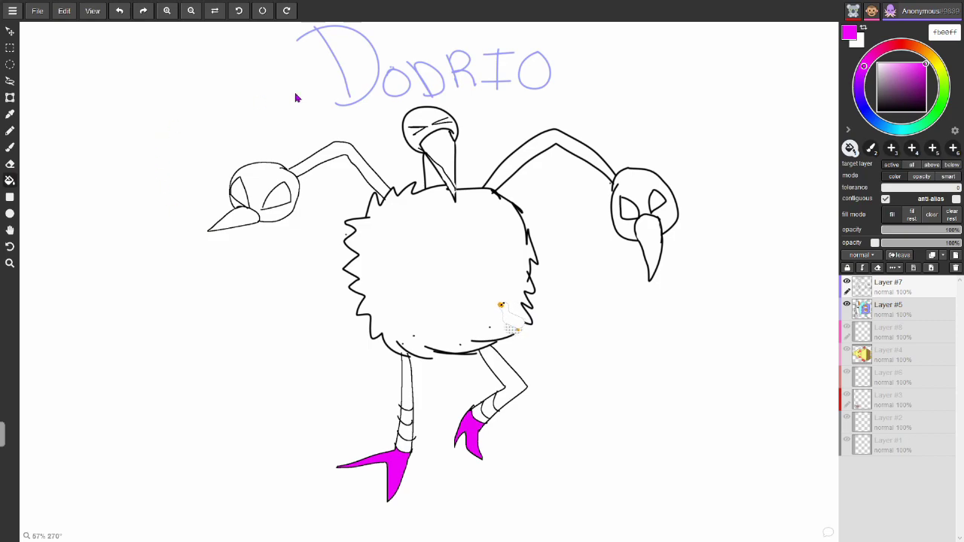
# - Set the colour to light orange ffd281 and fill both legs, including their bands, and the neck on the right with it
pyautogui.click(929, 55)
pyautogui.moveTo(923, 68); pyautogui.dragTo(903, 56)
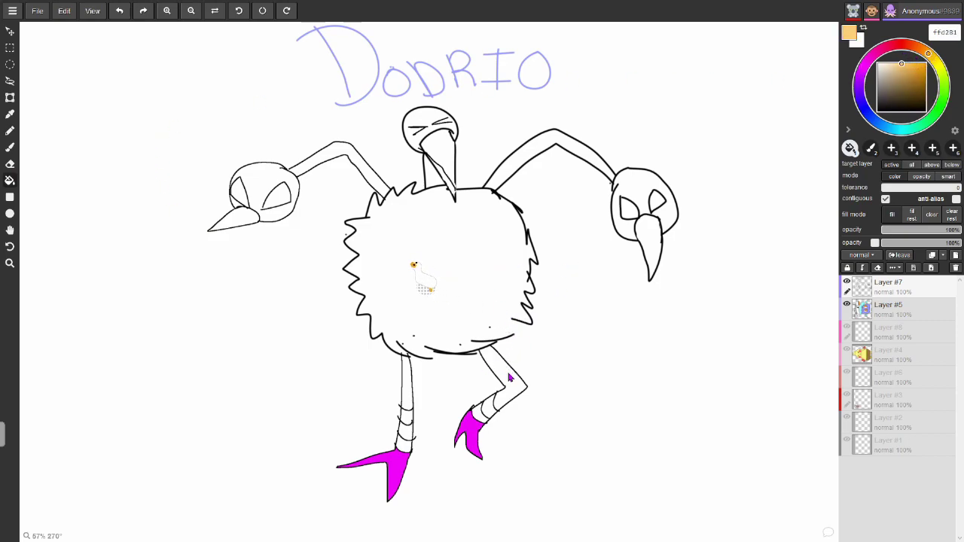
pyautogui.click(489, 405)
pyautogui.click(407, 384)
pyautogui.click(407, 416)
pyautogui.click(404, 443)
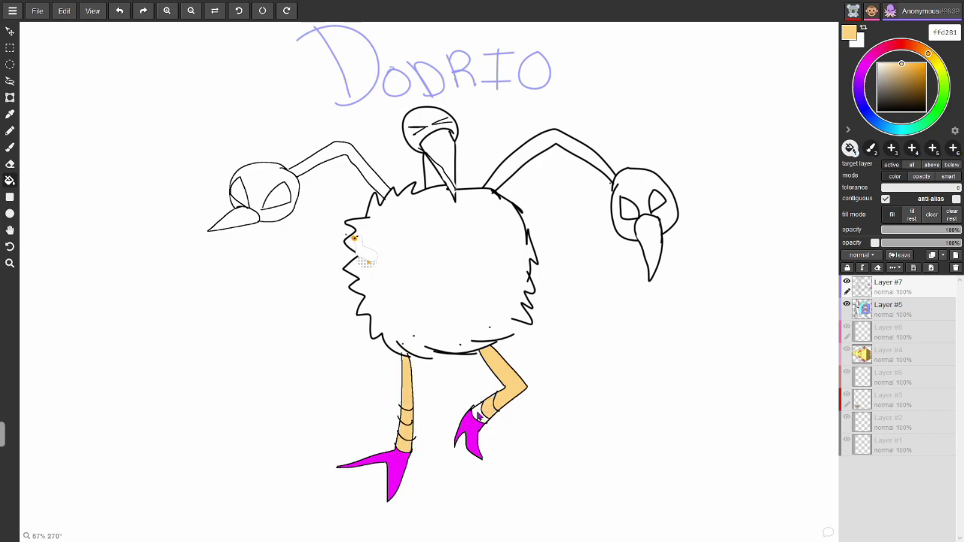
pyautogui.click(516, 158)
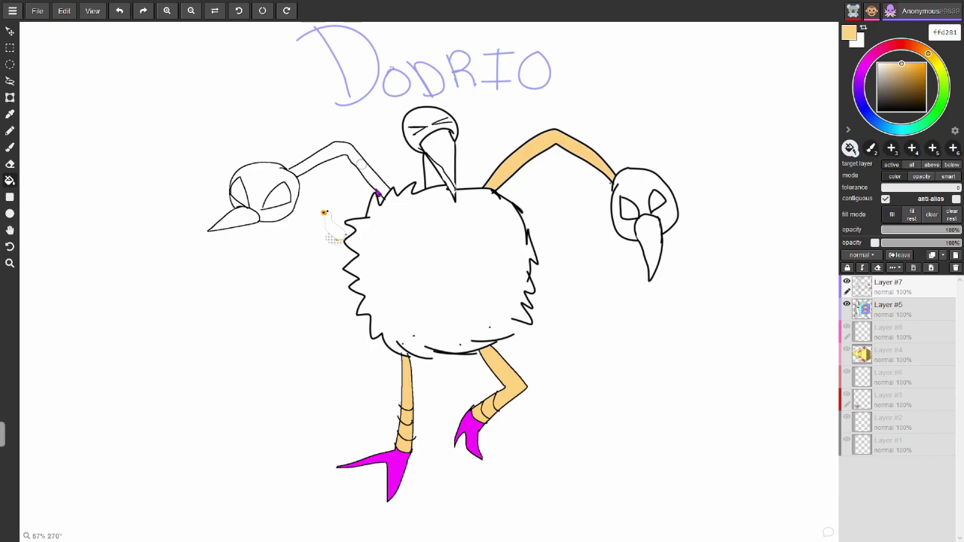
# - Fill the middle neck with the light orange, undoing the fills aimed at the left neck that flood the background
pyautogui.click(313, 211)
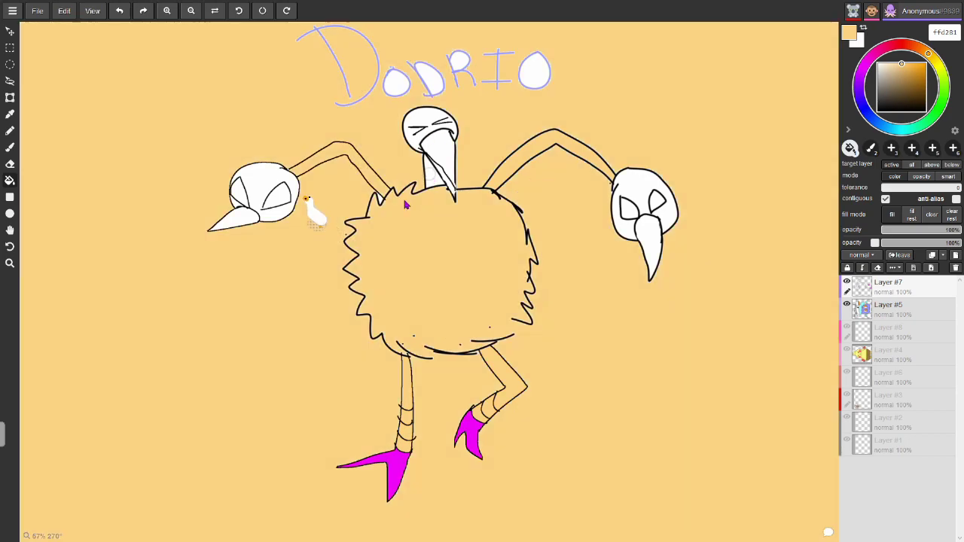
pyautogui.click(119, 11)
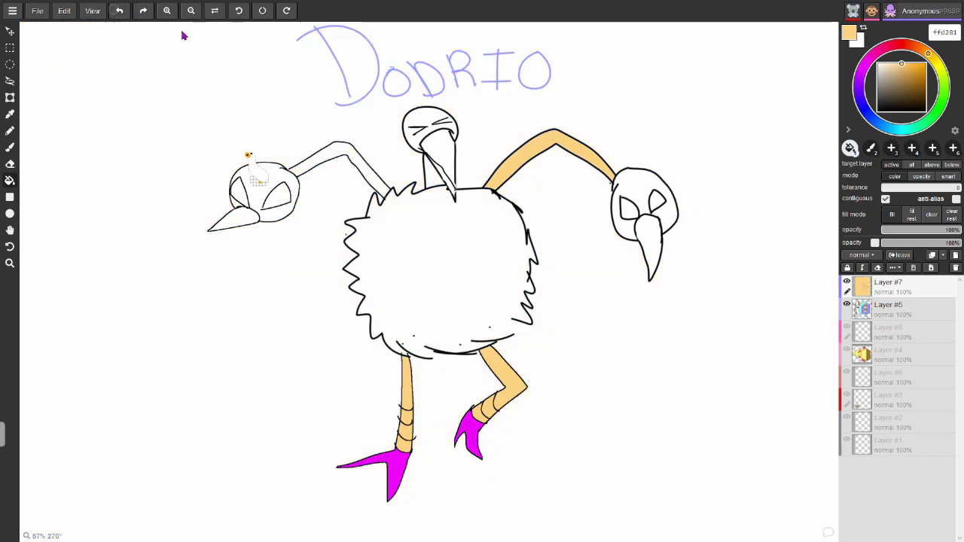
pyautogui.click(431, 179)
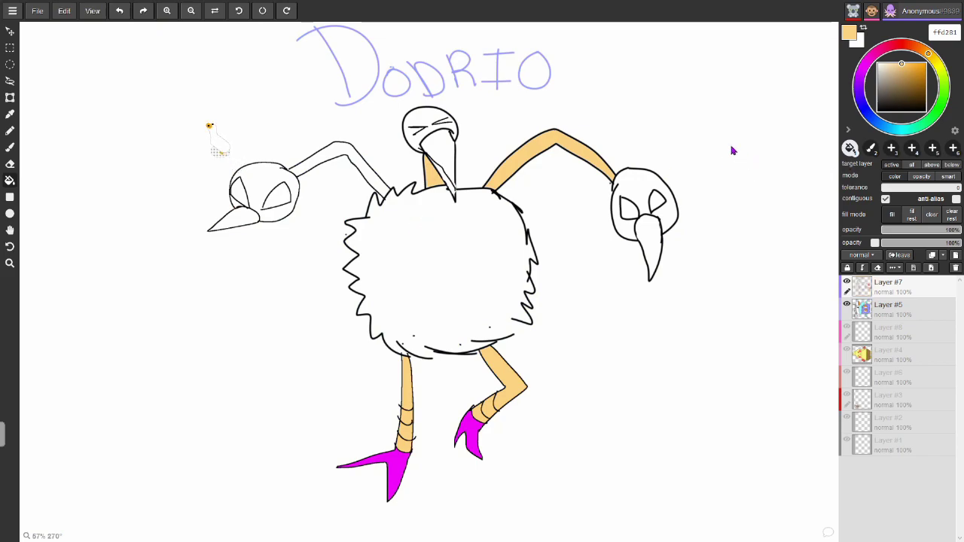
pyautogui.click(364, 198)
pyautogui.click(119, 11)
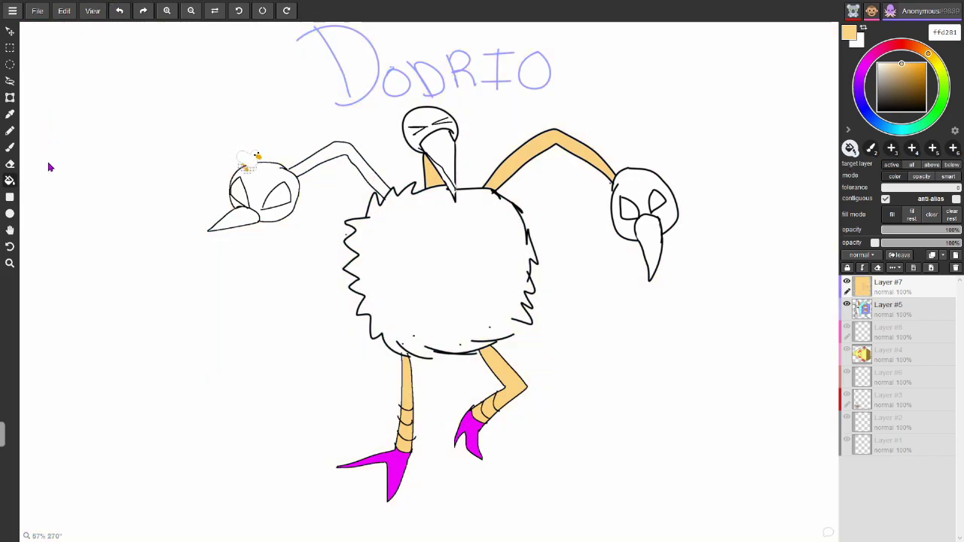
# - Set the colour to black, undo a stray black fill, then brush shut the gap between left neck and head and erase the excess
pyautogui.click(907, 78)
pyautogui.moveTo(889, 101); pyautogui.dragTo(876, 113)
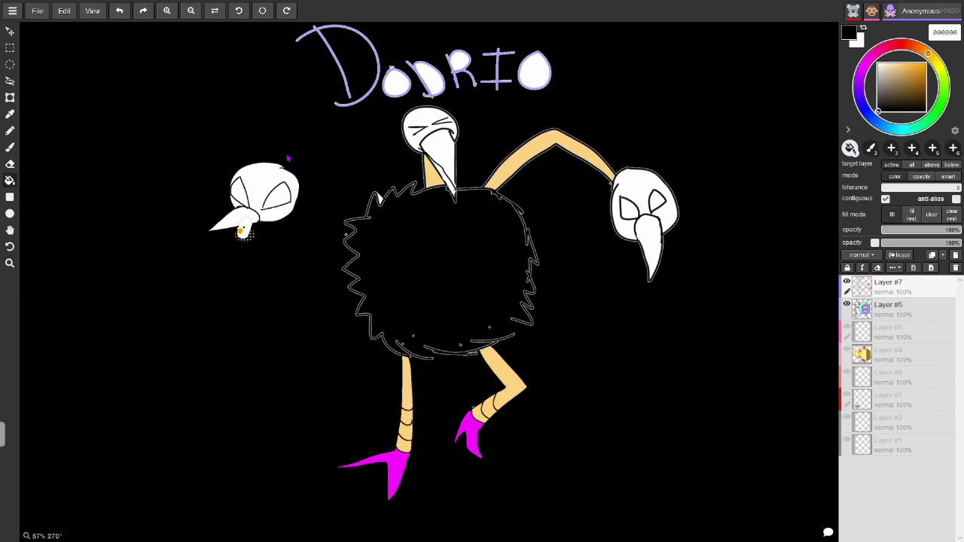
pyautogui.click(242, 226)
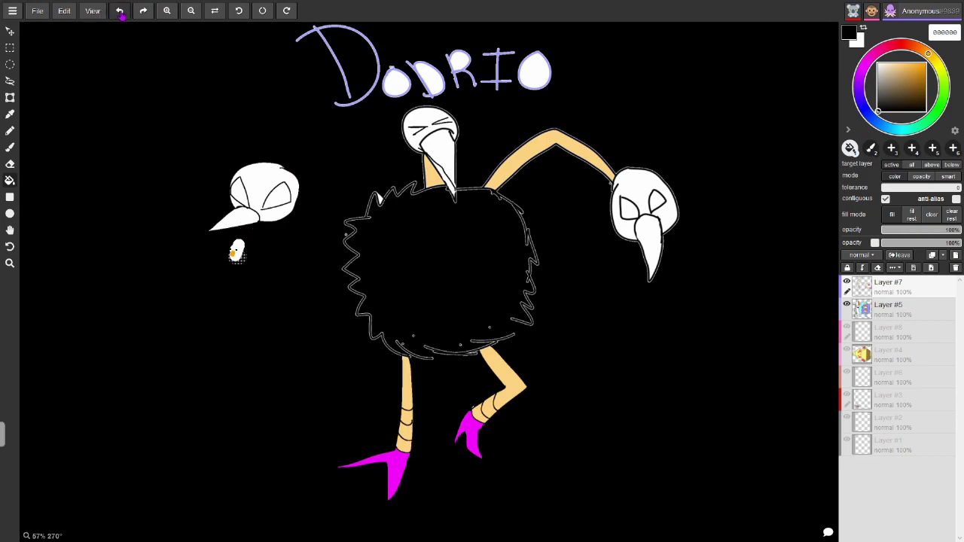
pyautogui.click(119, 10)
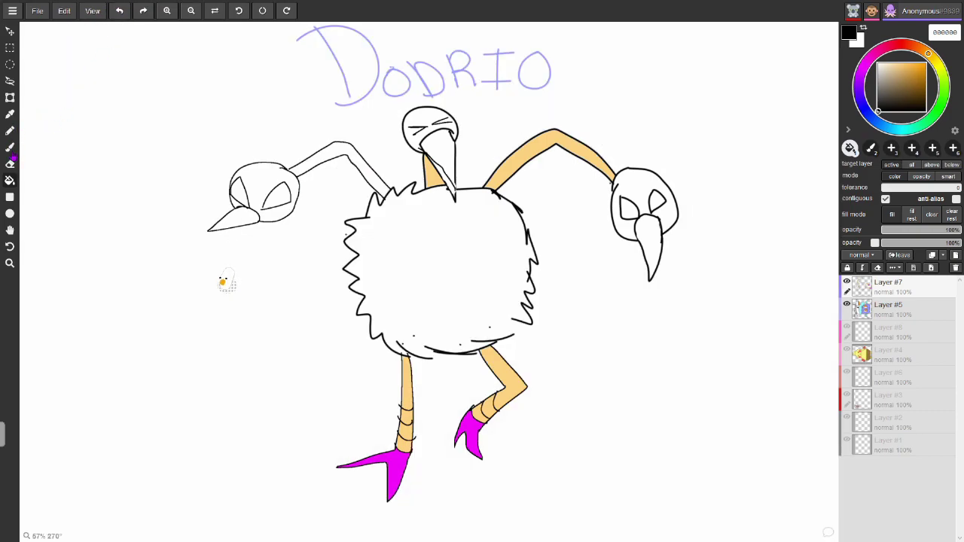
pyautogui.click(10, 147)
pyautogui.moveTo(288, 166); pyautogui.dragTo(281, 171)
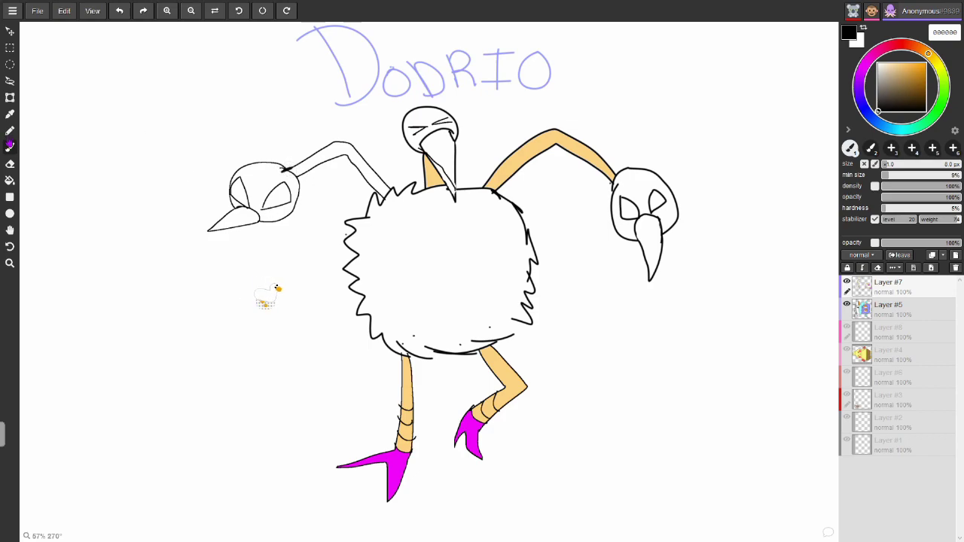
pyautogui.press('e')
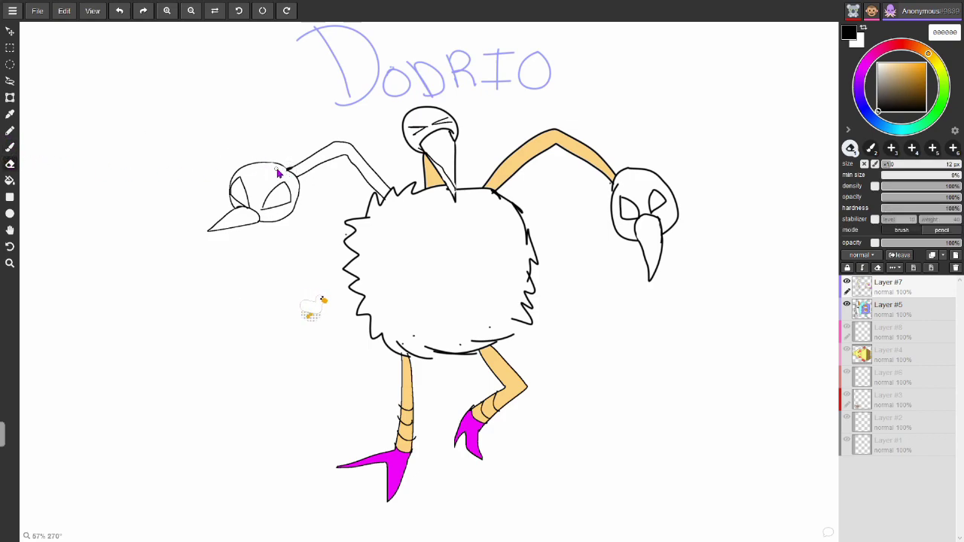
# - Sample the light orange from the right neck and fill the left neck with it
pyautogui.keyDown('alt'); pyautogui.click(546, 151); pyautogui.keyUp('alt')
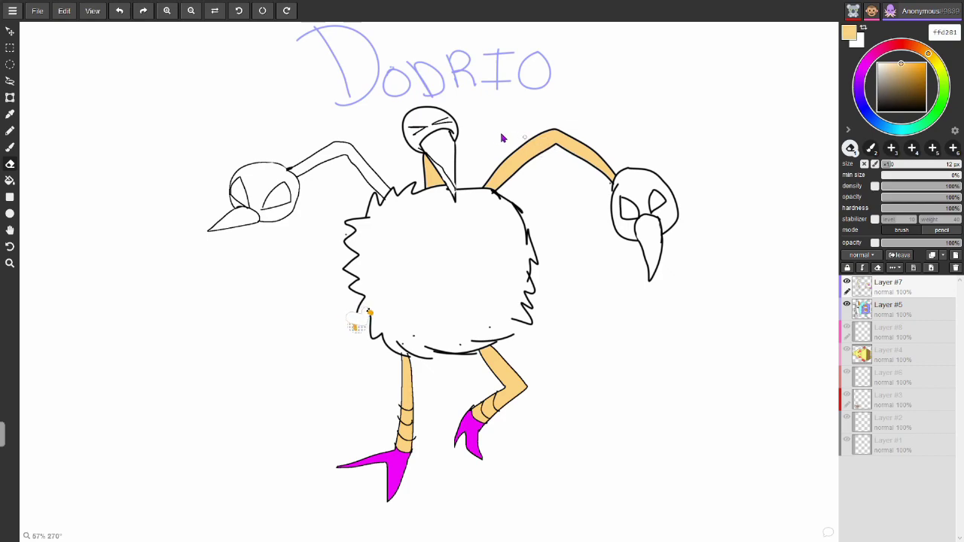
pyautogui.click(10, 182)
pyautogui.click(305, 165)
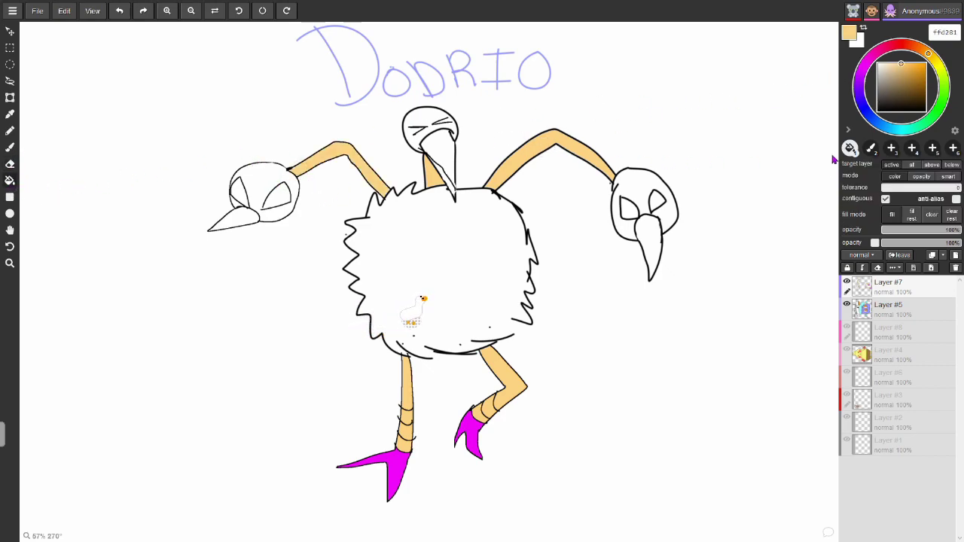
# - Set the colour to golden yellow ffd343 and fill all three heads and a band on each leg, undoing a fill on the body
pyautogui.click(911, 67)
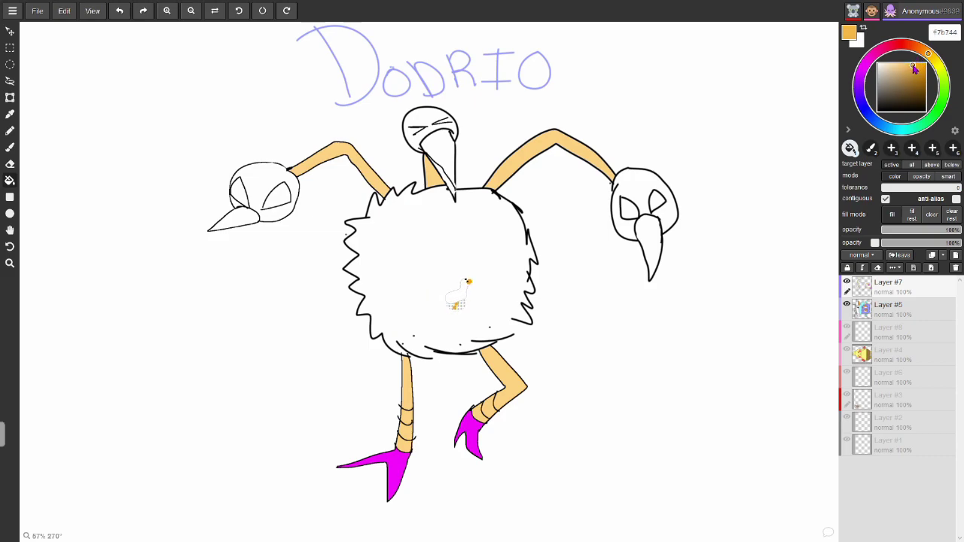
pyautogui.click(912, 64)
pyautogui.click(932, 57)
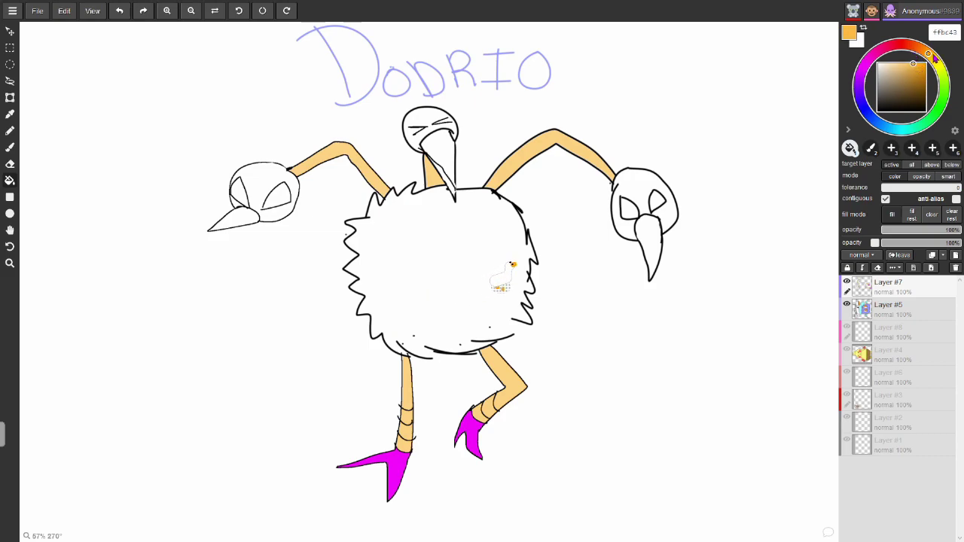
pyautogui.click(444, 248)
pyautogui.click(119, 11)
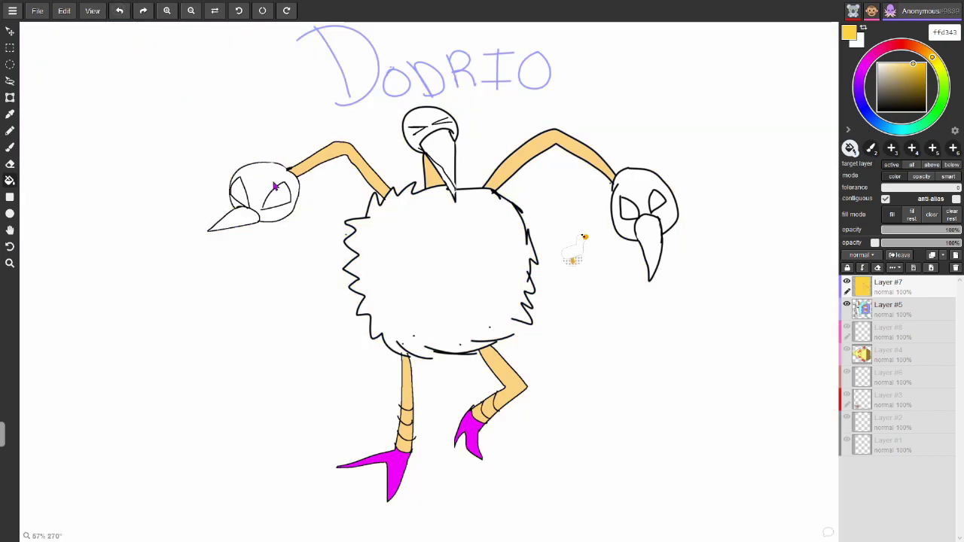
pyautogui.click(263, 176)
pyautogui.click(447, 126)
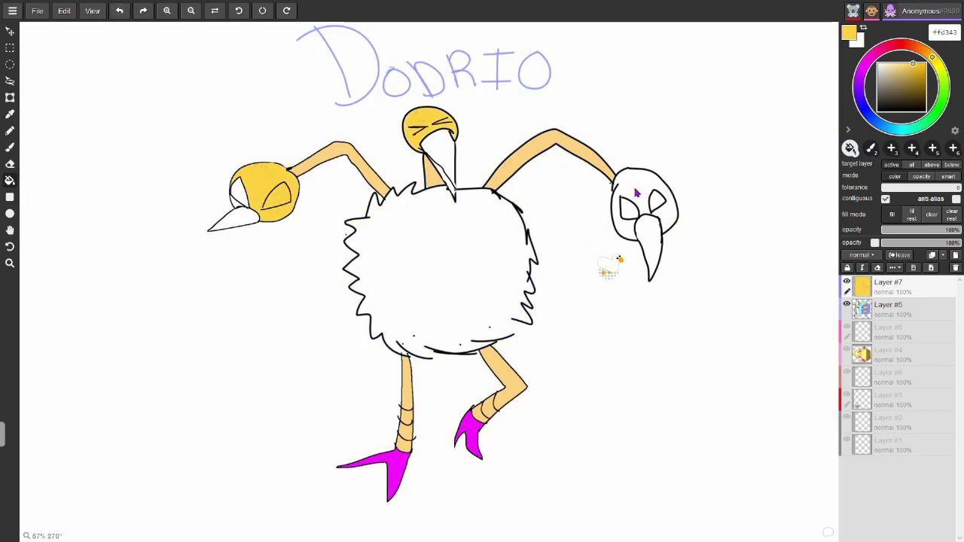
pyautogui.click(618, 225)
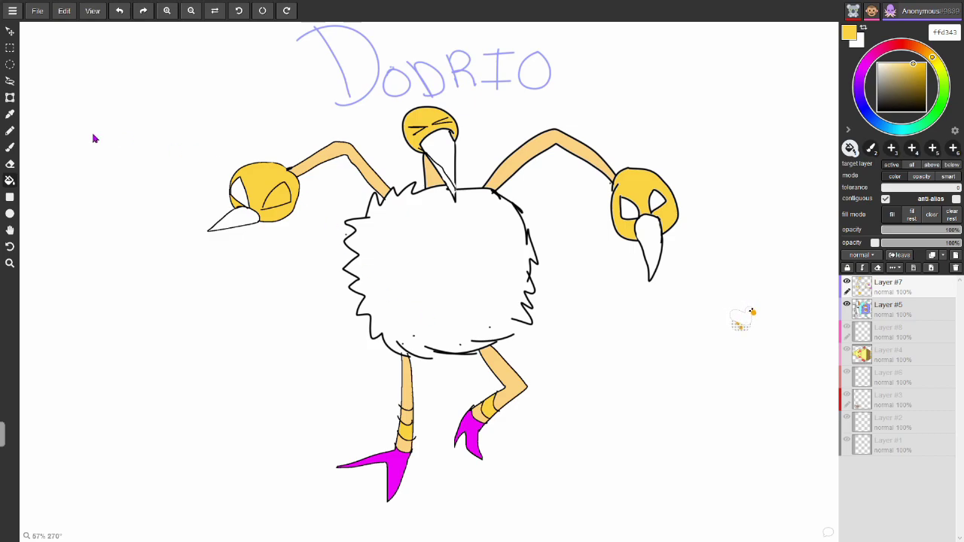
# - Set the colour to dark gold ae8a14, brush shut the gap at the body's lower right edge, and fill the body
pyautogui.moveTo(908, 77)
pyautogui.mouseDown()
pyautogui.moveTo(916, 90)
pyautogui.moveTo(921, 83)
pyautogui.mouseUp()
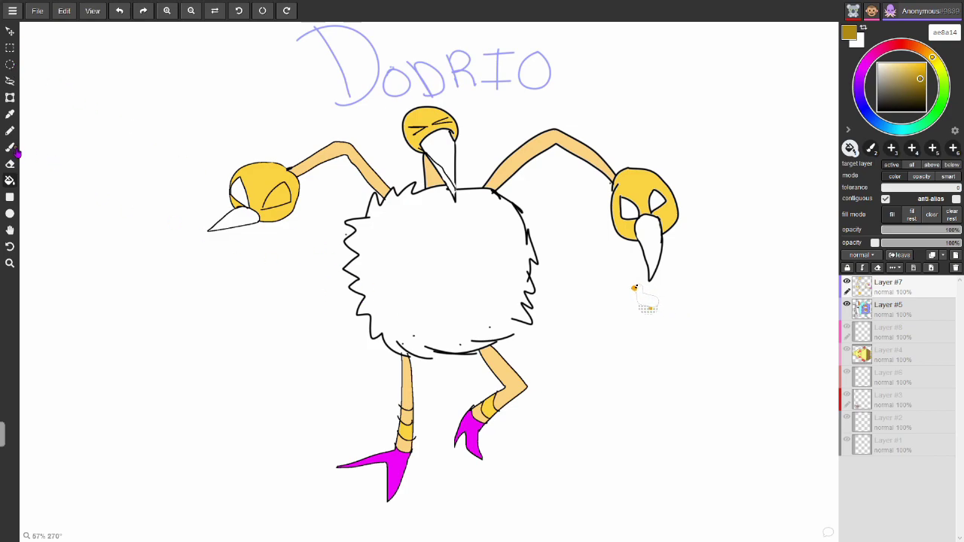
pyautogui.press('b')
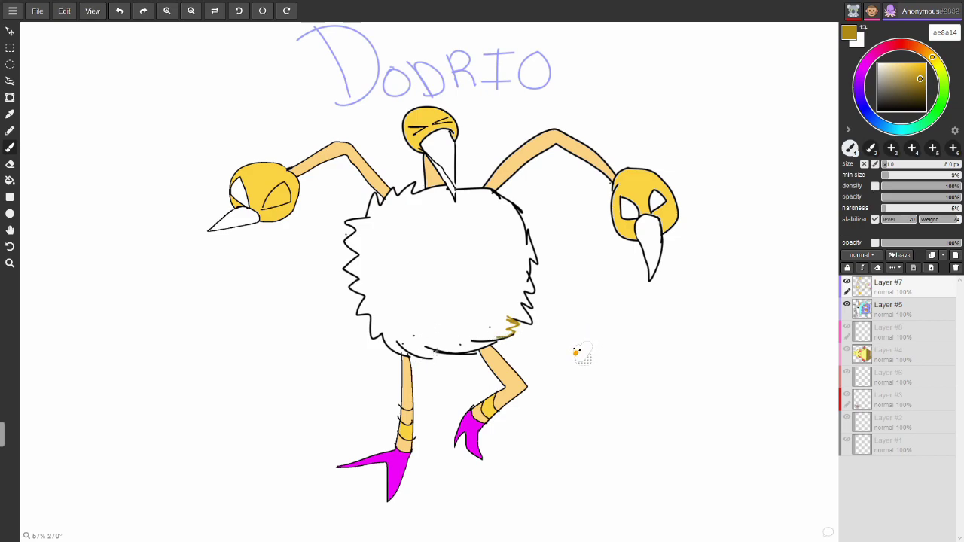
pyautogui.click(12, 179)
pyautogui.click(427, 269)
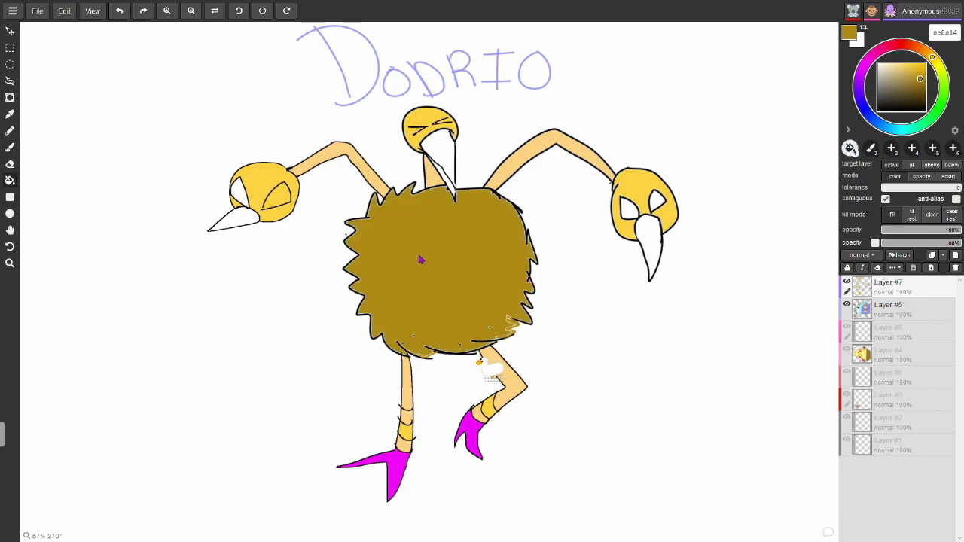
# - Recolour all three heads with the same dark gold as the body
pyautogui.click(626, 189)
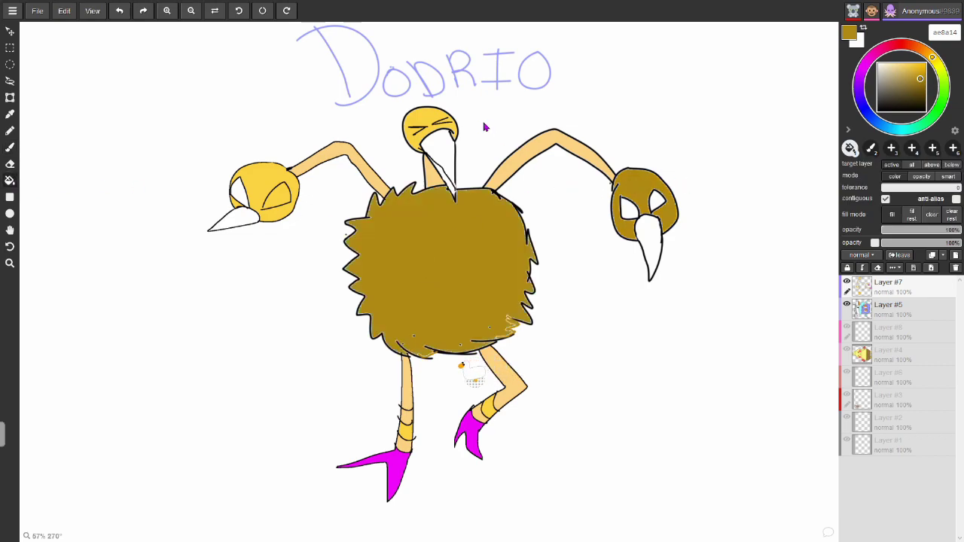
pyautogui.click(424, 121)
pyautogui.click(263, 180)
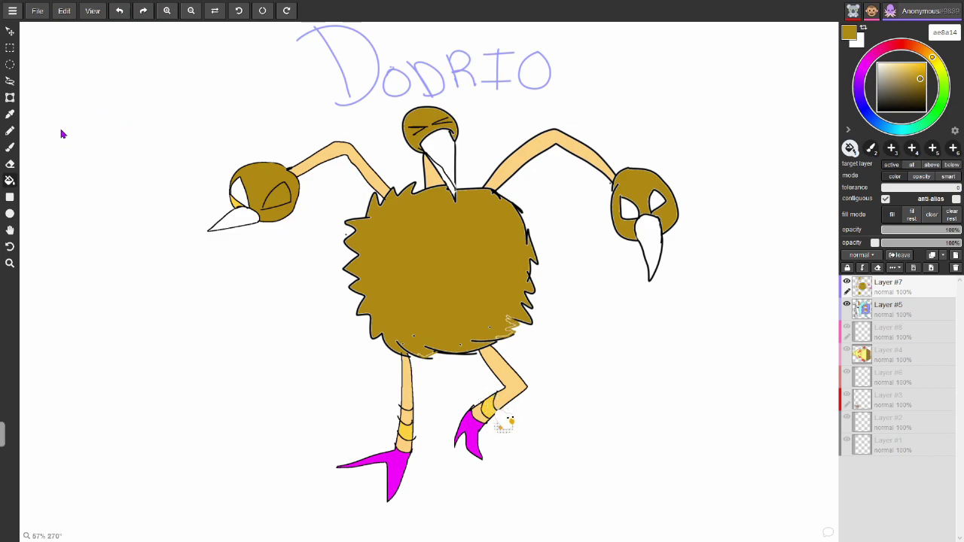
# - Set the colour to bright yellow and fill all three beaks with it
pyautogui.click(939, 66)
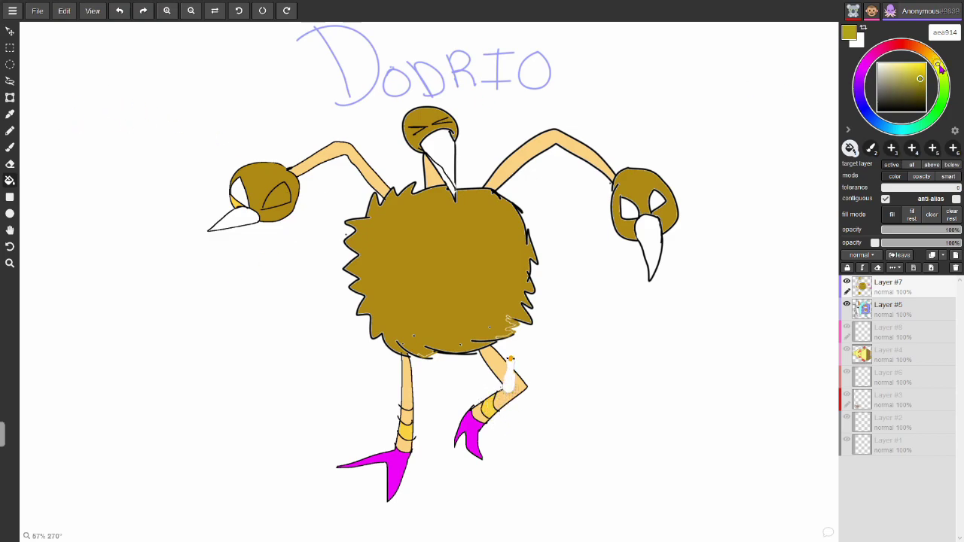
pyautogui.click(926, 63)
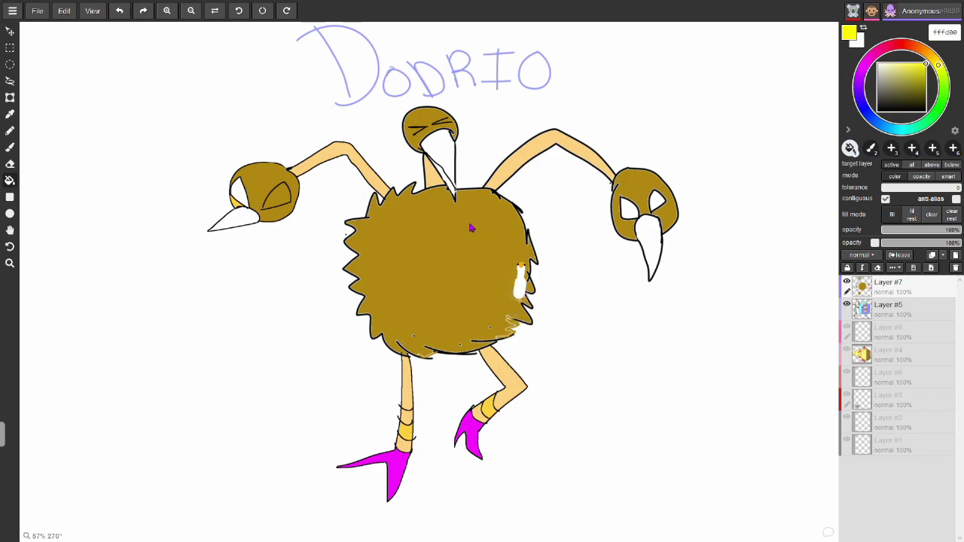
pyautogui.click(240, 219)
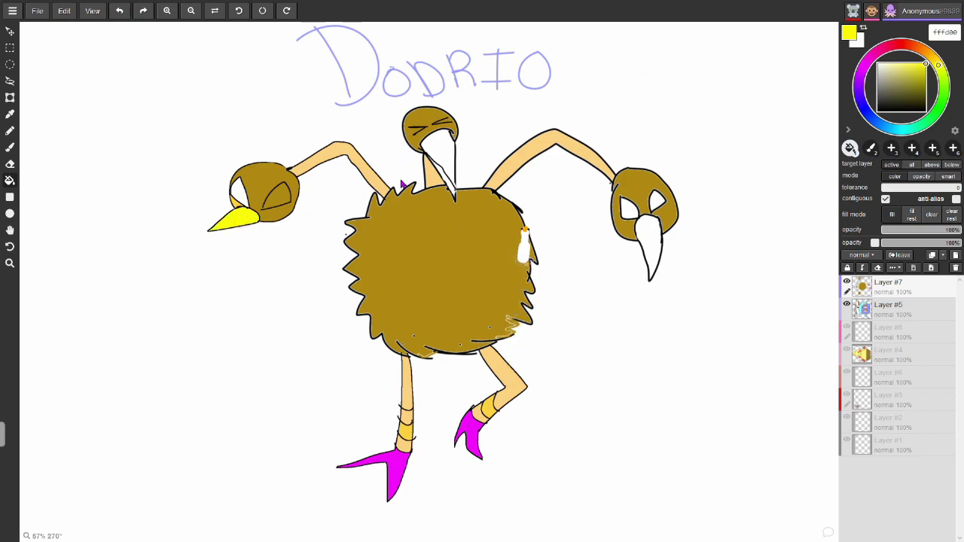
pyautogui.click(443, 155)
pyautogui.click(654, 241)
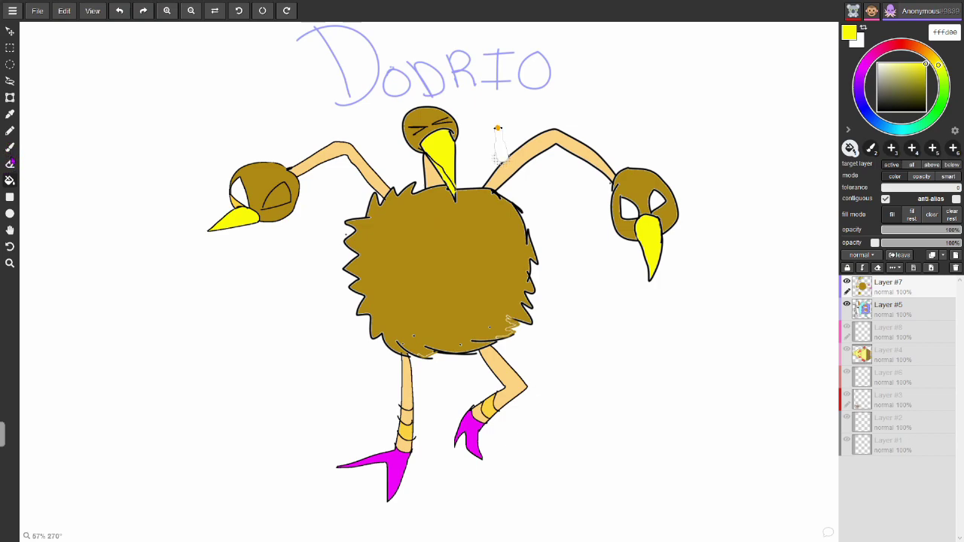
# - Set the colour to white ffffff and paint in the gold-filled eye on the left head
pyautogui.click(10, 148)
pyautogui.moveTo(907, 80); pyautogui.dragTo(861, 56)
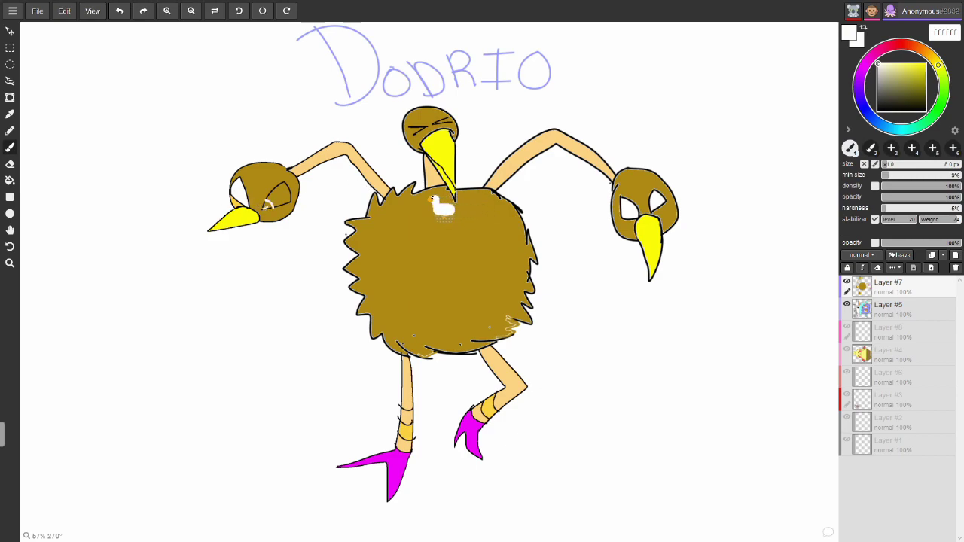
pyautogui.click(10, 180)
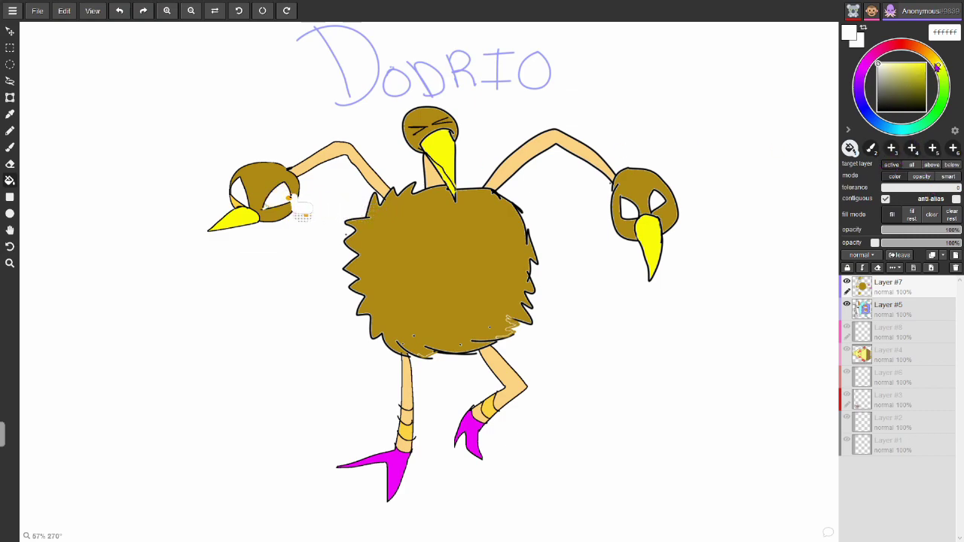
# - Set the colour to purple a34eff and pencil an oval iris into each eye of the left head
pyautogui.click(932, 58)
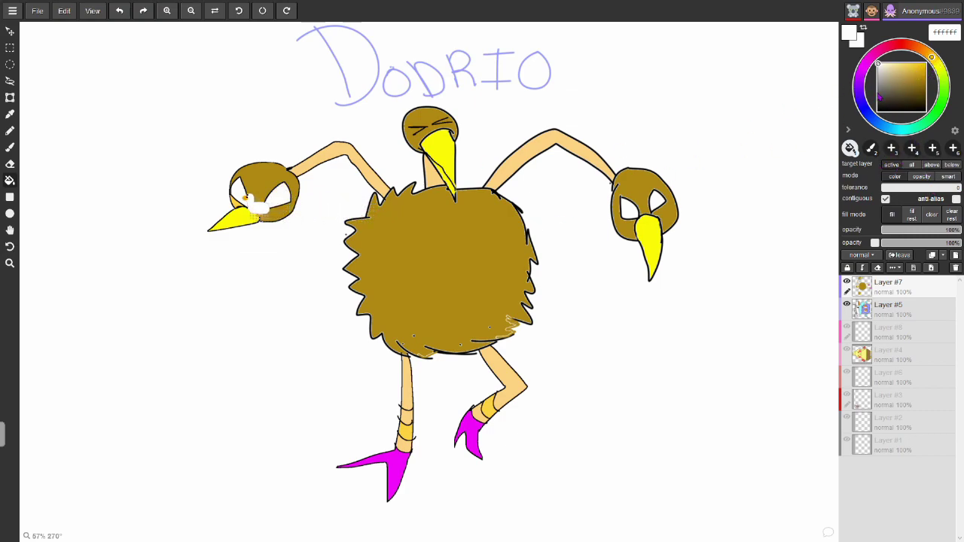
pyautogui.click(859, 88)
pyautogui.click(904, 74)
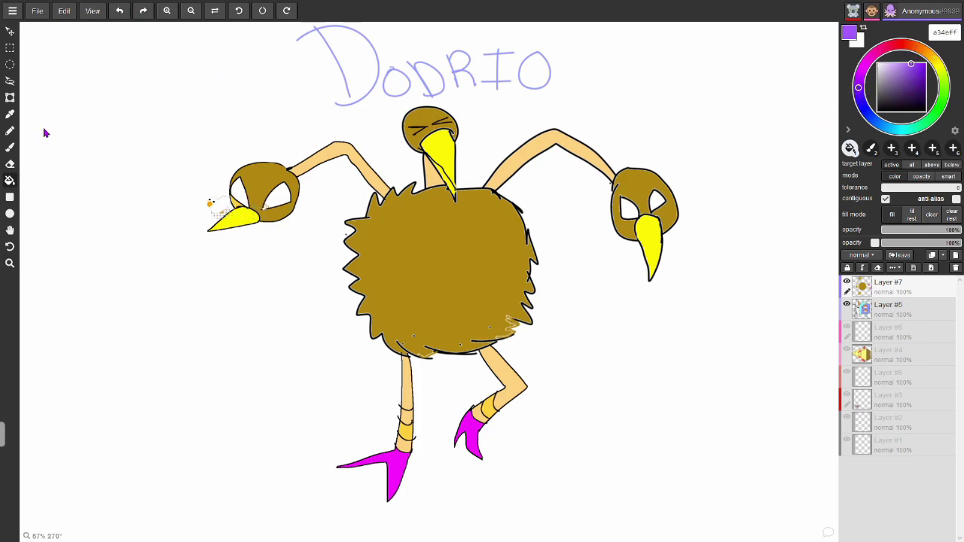
pyautogui.click(9, 130)
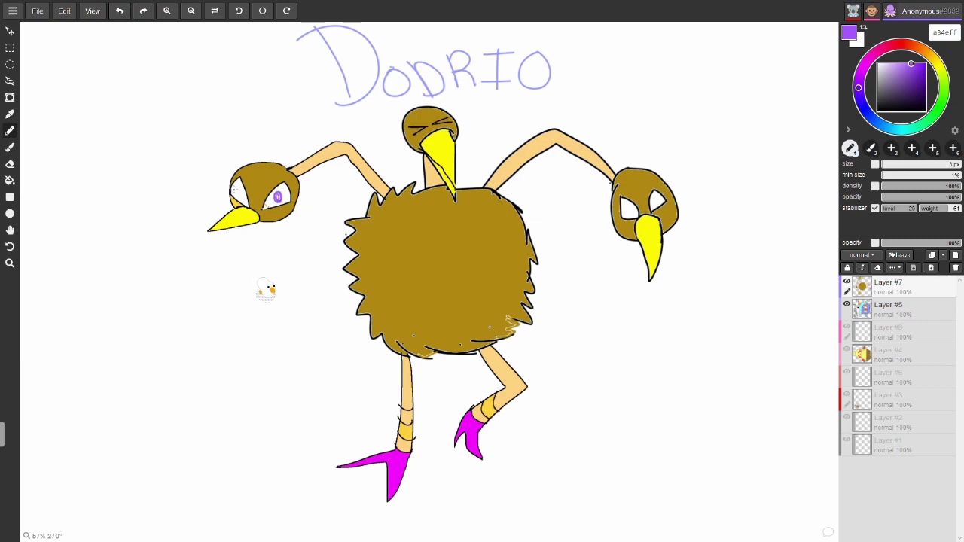
pyautogui.moveTo(241, 190)
pyautogui.mouseDown()
pyautogui.moveTo(235, 199)
pyautogui.moveTo(241, 192)
pyautogui.mouseUp()
# - Set the colour to bright green 56ff4e and pencil an iris into each eye of Dodrio's right head
pyautogui.moveTo(943, 92); pyautogui.dragTo(940, 106)
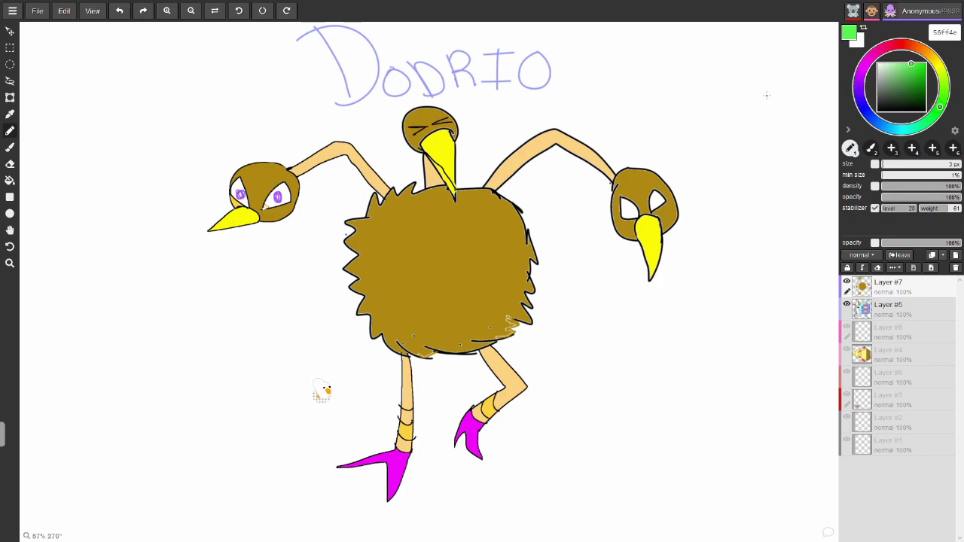
pyautogui.moveTo(631, 206)
pyautogui.mouseDown()
pyautogui.moveTo(625, 214)
pyautogui.moveTo(632, 209)
pyautogui.mouseUp()
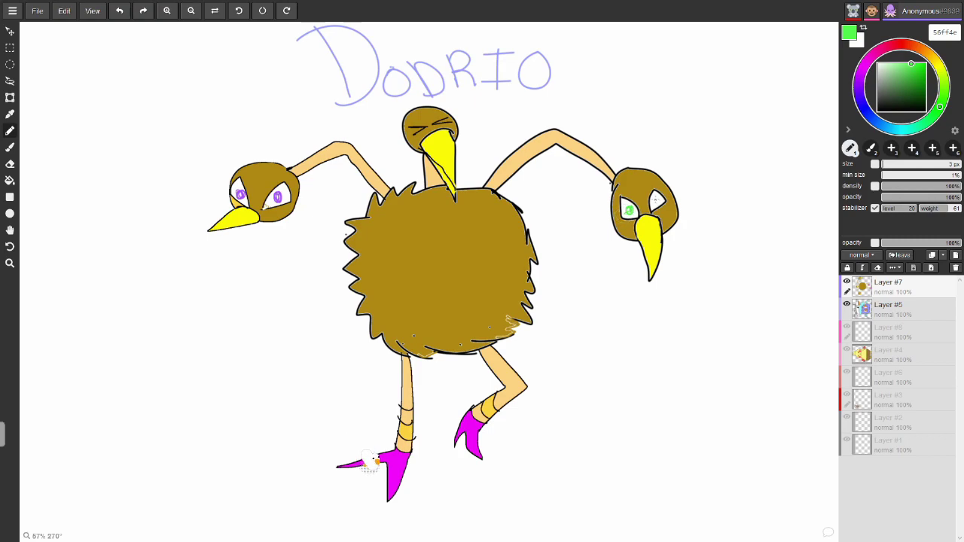
pyautogui.moveTo(655, 199); pyautogui.dragTo(657, 203)
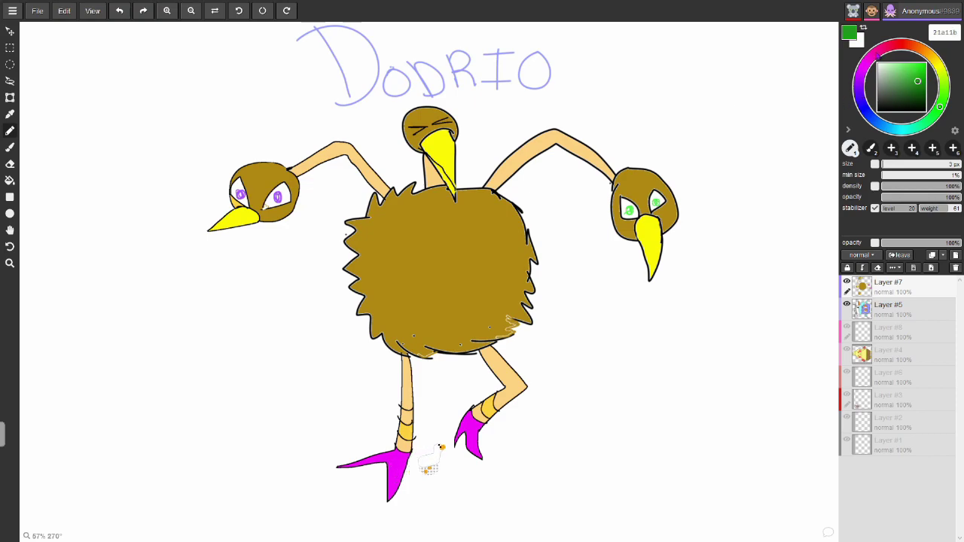
# - Set the colour to white ffffff and the pencil size to 18 px, and touch up the green irises of the right head
pyautogui.click(889, 81)
pyautogui.moveTo(886, 75); pyautogui.dragTo(877, 63)
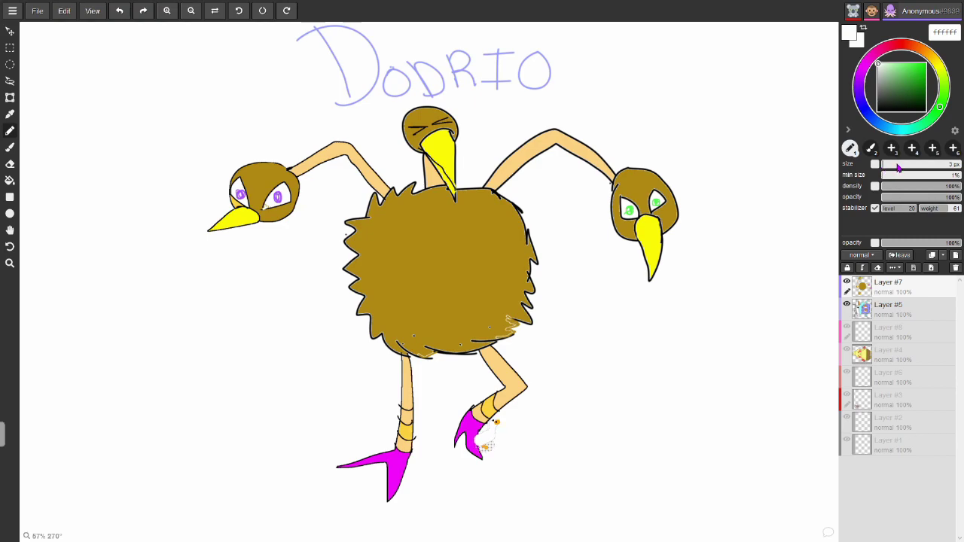
pyautogui.moveTo(652, 198); pyautogui.dragTo(657, 204)
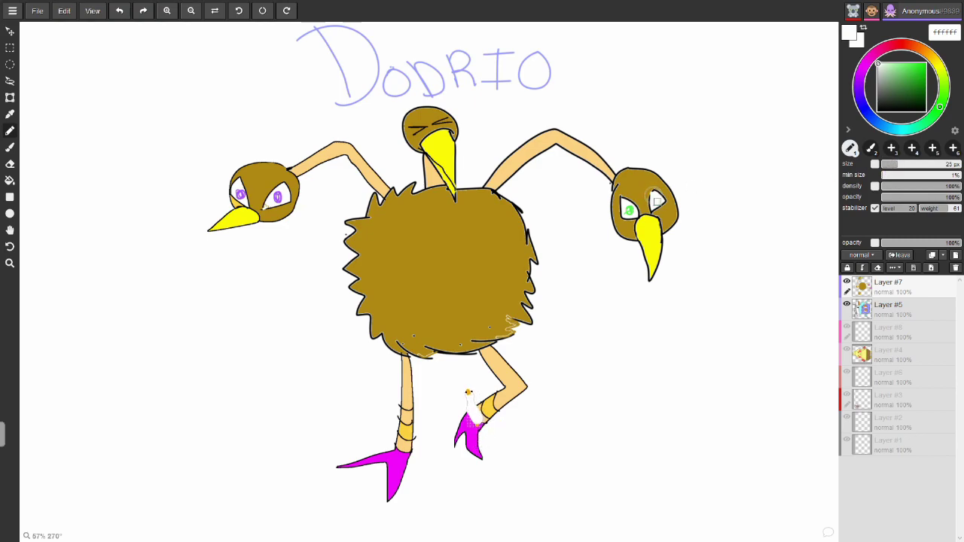
pyautogui.click(287, 11)
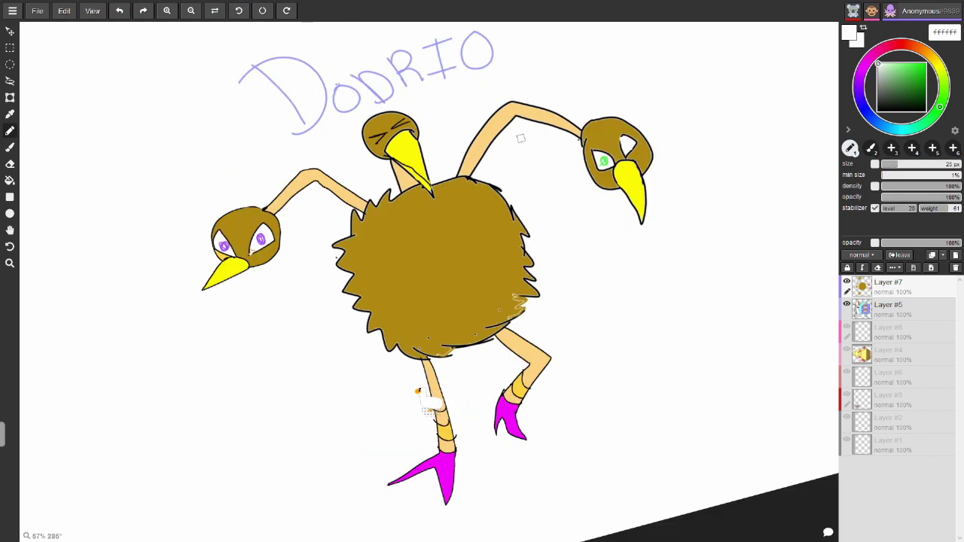
pyautogui.click(239, 10)
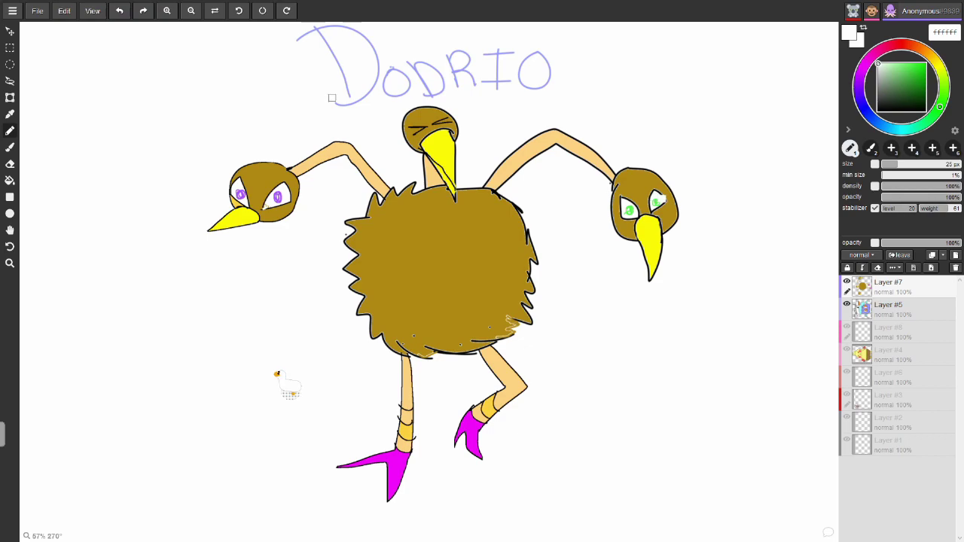
pyautogui.moveTo(892, 166); pyautogui.dragTo(888, 166)
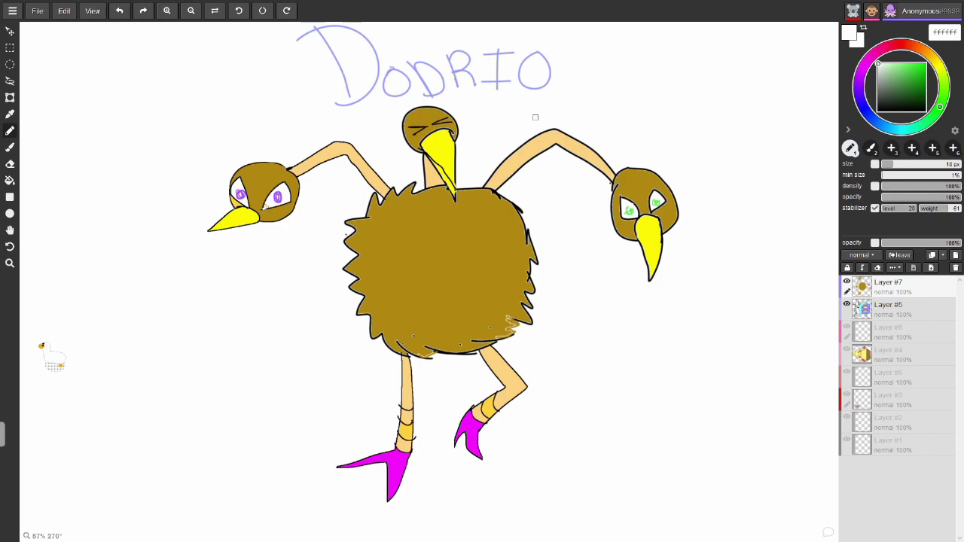
# - Set the colour to pink ff5ef0 and pencil a blush stroke under each eye of the left head
pyautogui.click(867, 63)
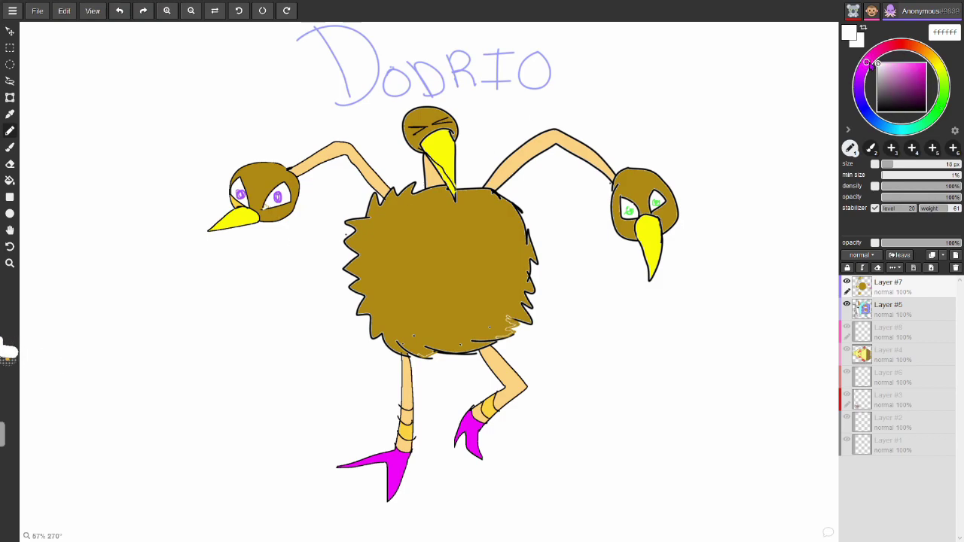
pyautogui.click(910, 64)
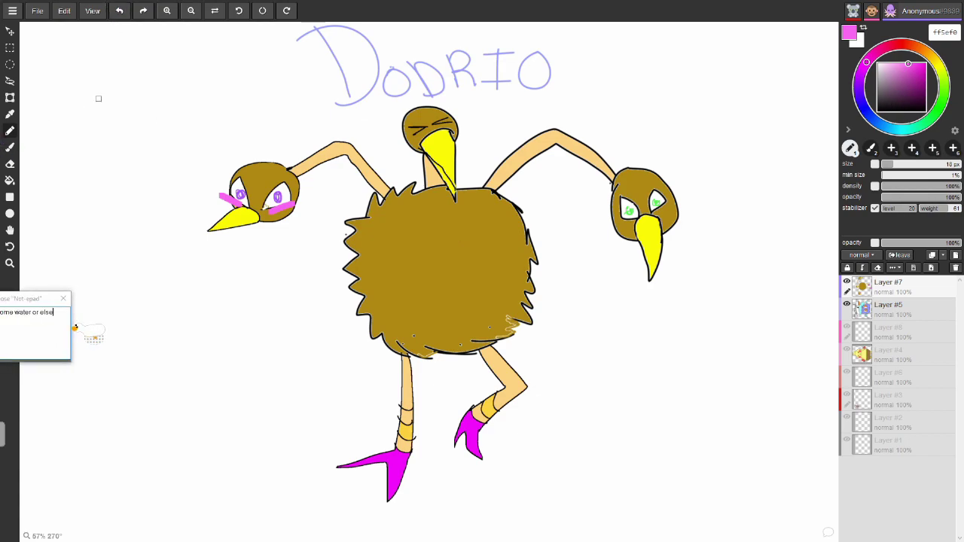
# - Sample the body gold, darken it to 866a10 and brush zigzag feather shading along both sides of the body
pyautogui.click(10, 147)
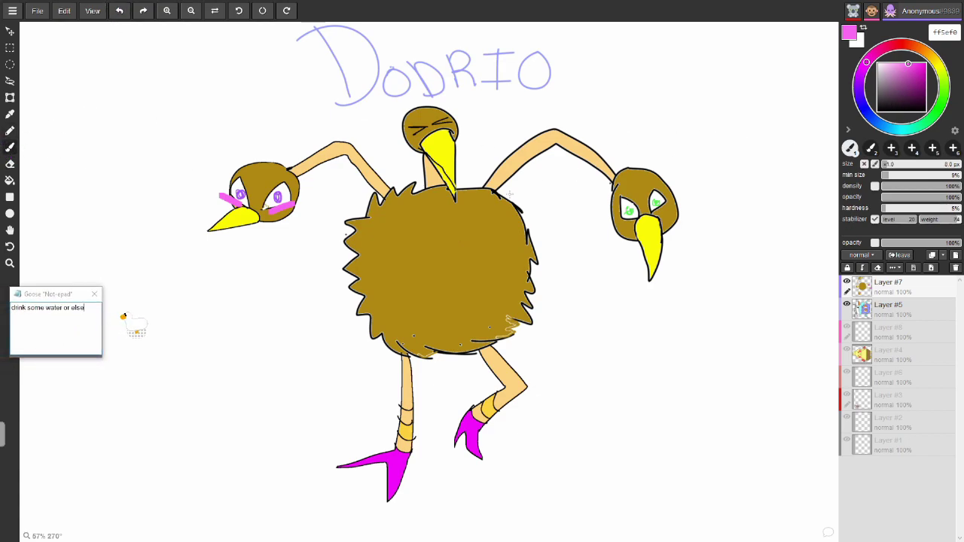
pyautogui.keyDown('alt'); pyautogui.click(477, 219); pyautogui.keyUp('alt')
pyautogui.click(920, 86)
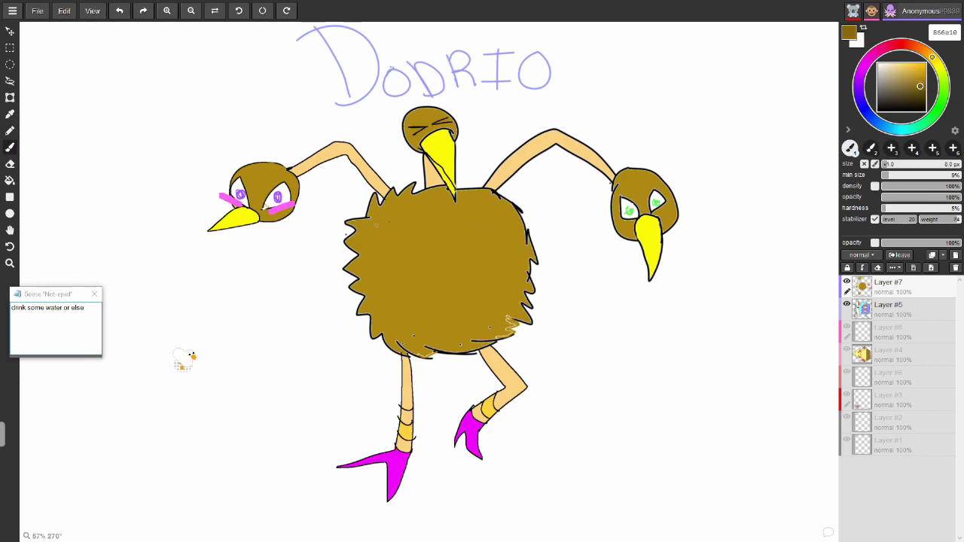
pyautogui.moveTo(367, 282); pyautogui.dragTo(371, 270)
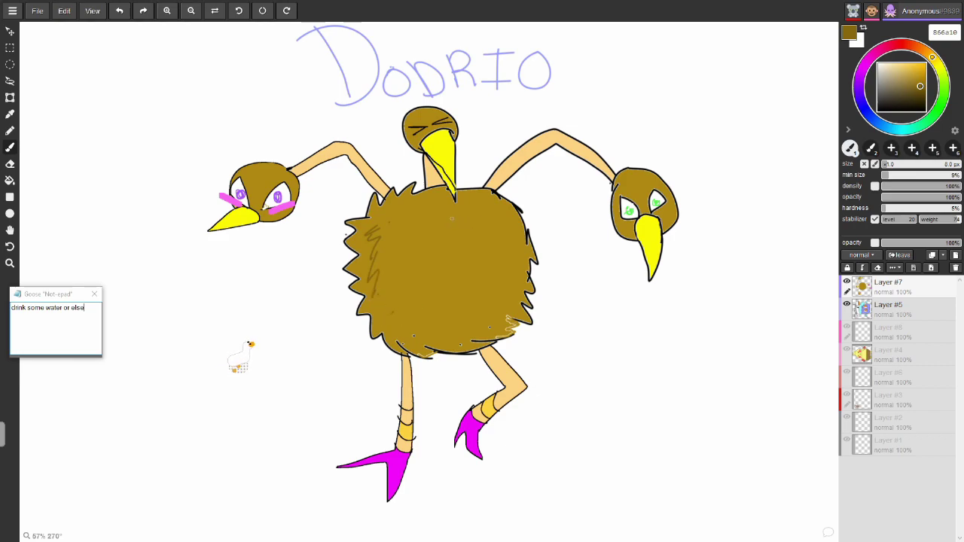
pyautogui.moveTo(509, 256); pyautogui.dragTo(517, 234)
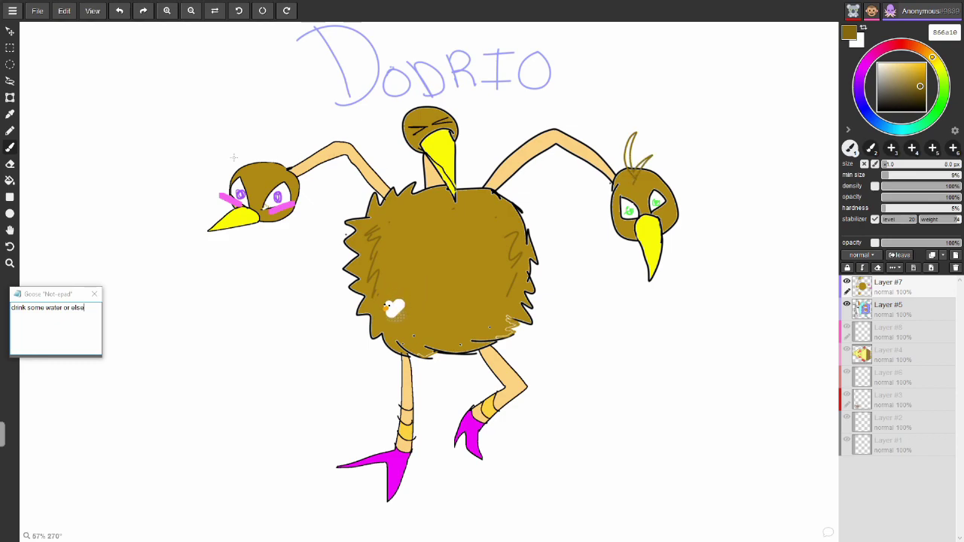
# - Brush curly hair on the left head and a feather tuft on the right head, filling both with brown 866a10
pyautogui.moveTo(259, 171)
pyautogui.mouseDown()
pyautogui.moveTo(241, 158)
pyautogui.moveTo(268, 144)
pyautogui.moveTo(256, 151)
pyautogui.moveTo(277, 160)
pyautogui.mouseUp()
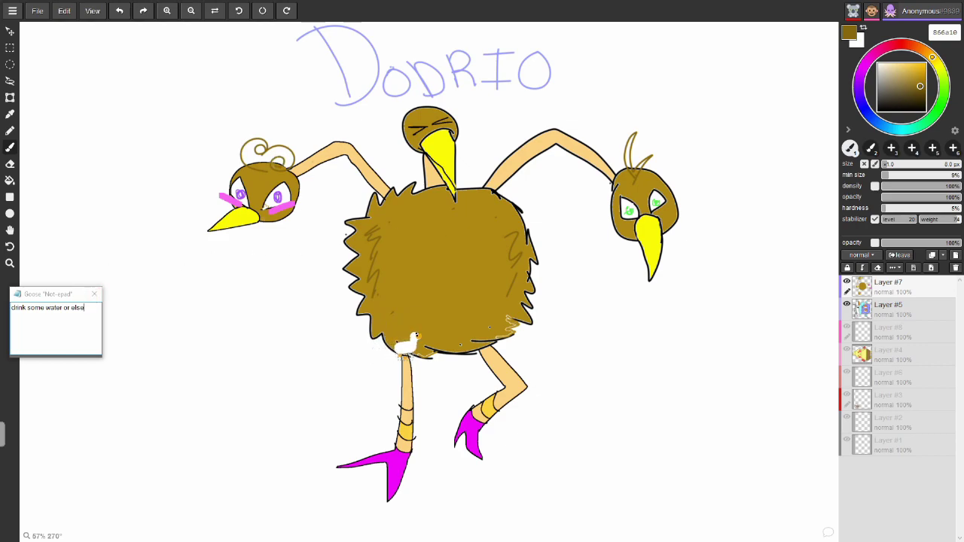
pyautogui.click(10, 180)
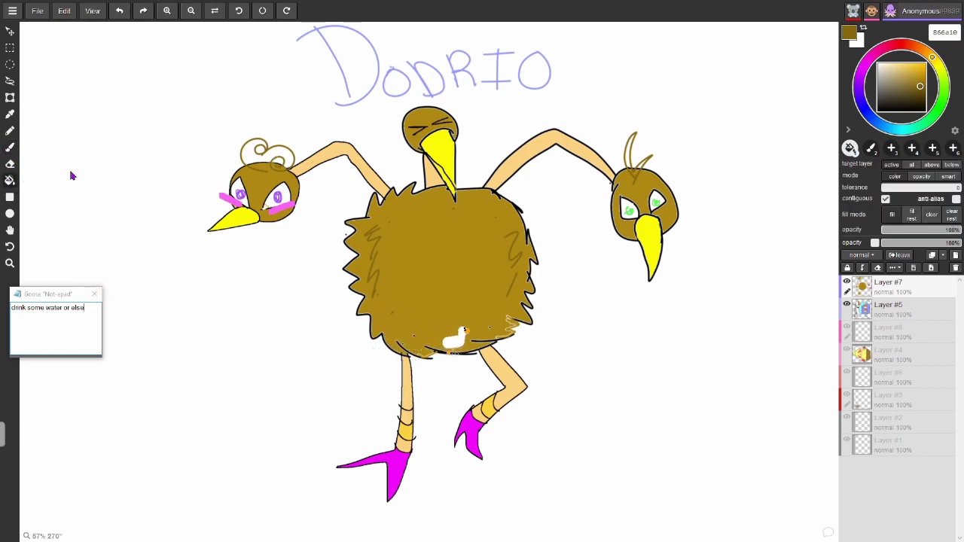
pyautogui.click(256, 160)
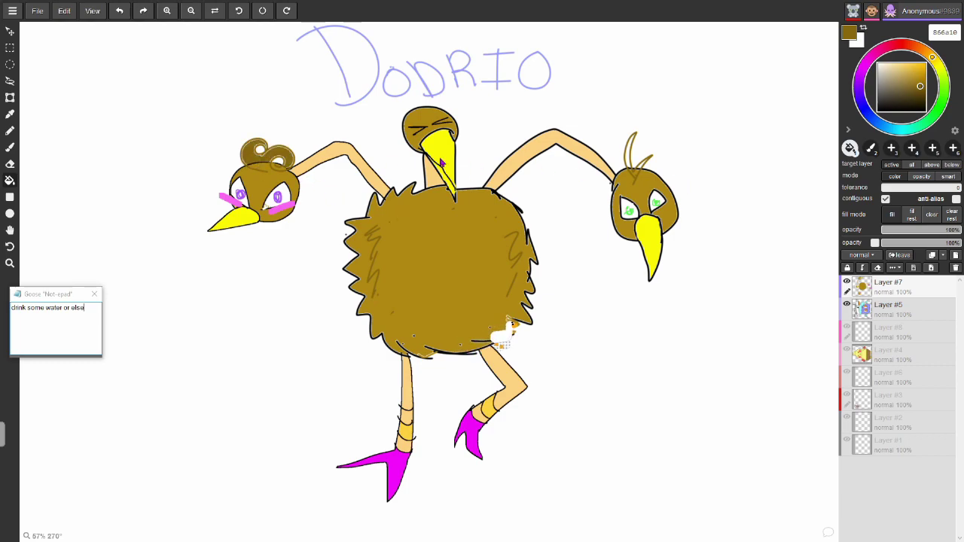
pyautogui.click(260, 156)
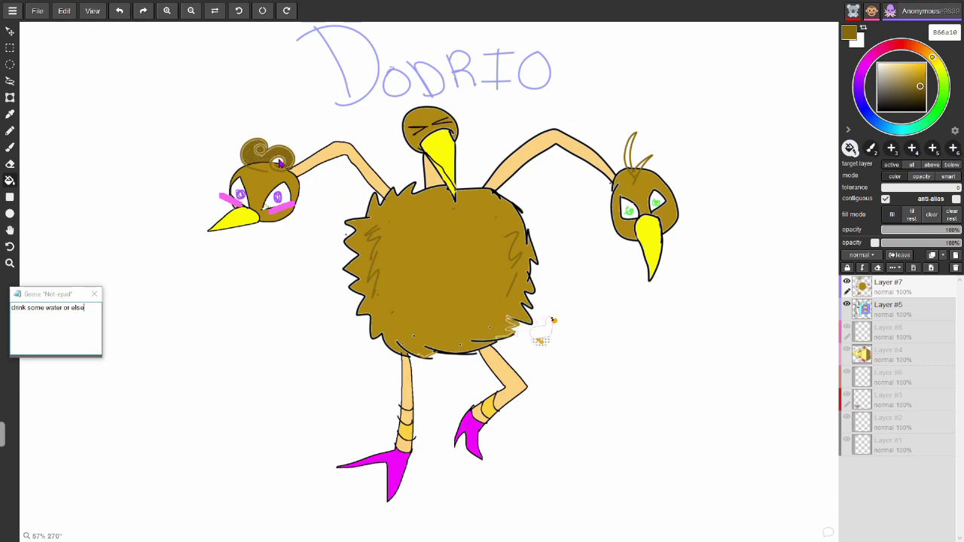
pyautogui.click(632, 160)
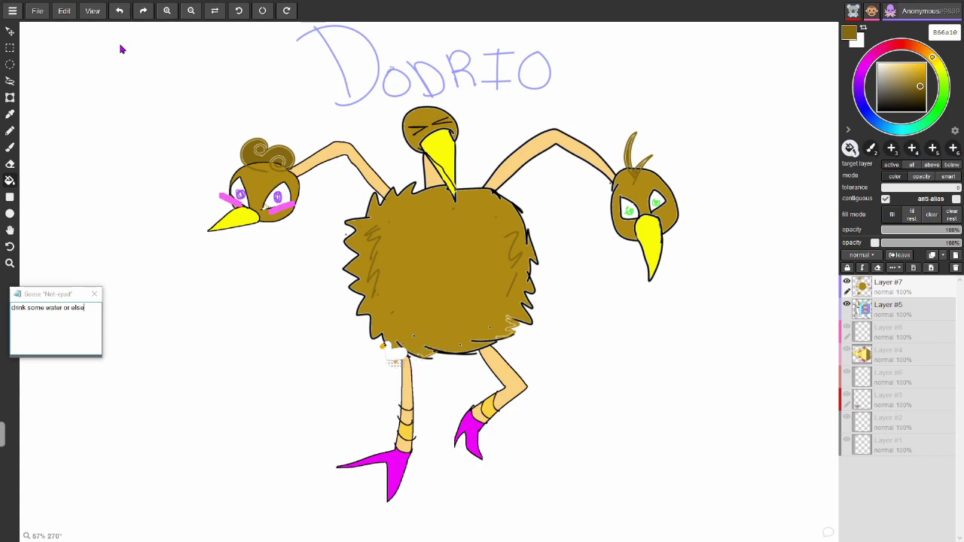
# - Close the goose's note, shrink the titled Dodrio drawing and move it beside the yellow character in the row
pyautogui.click(191, 10)
pyautogui.click(191, 11)
pyautogui.click(190, 10)
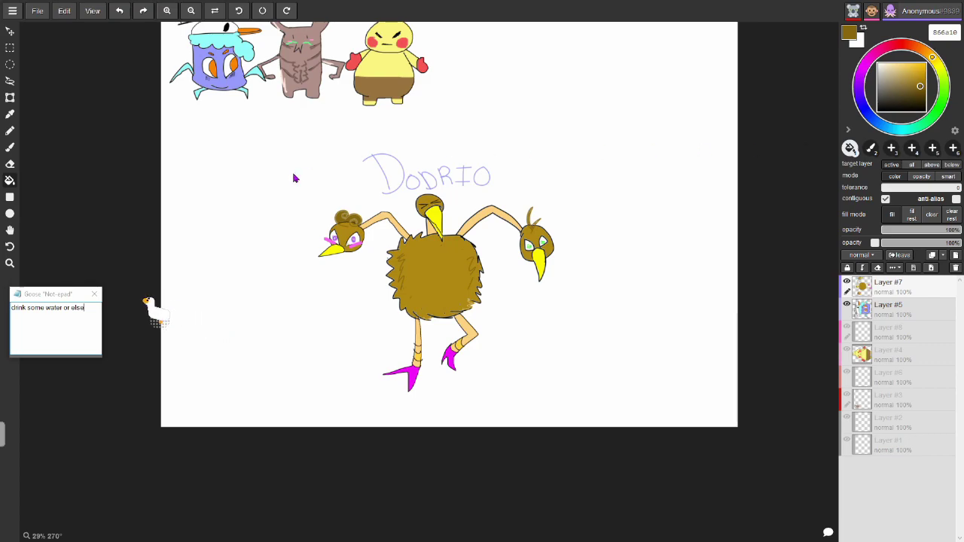
pyautogui.click(97, 296)
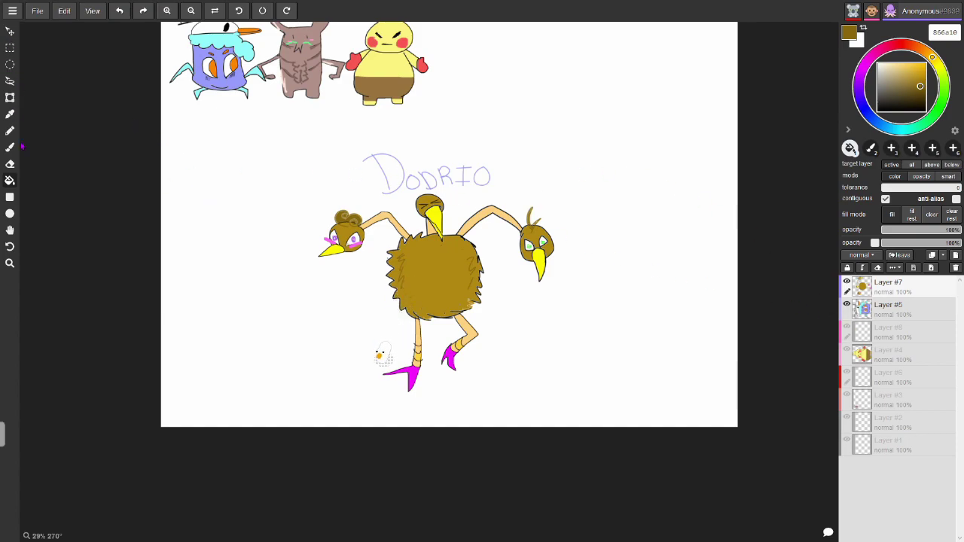
pyautogui.click(10, 97)
pyautogui.moveTo(561, 397); pyautogui.dragTo(583, 135)
pyautogui.moveTo(507, 73)
pyautogui.mouseDown()
pyautogui.moveTo(504, 101)
pyautogui.moveTo(493, 61)
pyautogui.moveTo(485, 66)
pyautogui.moveTo(521, 77)
pyautogui.mouseUp()
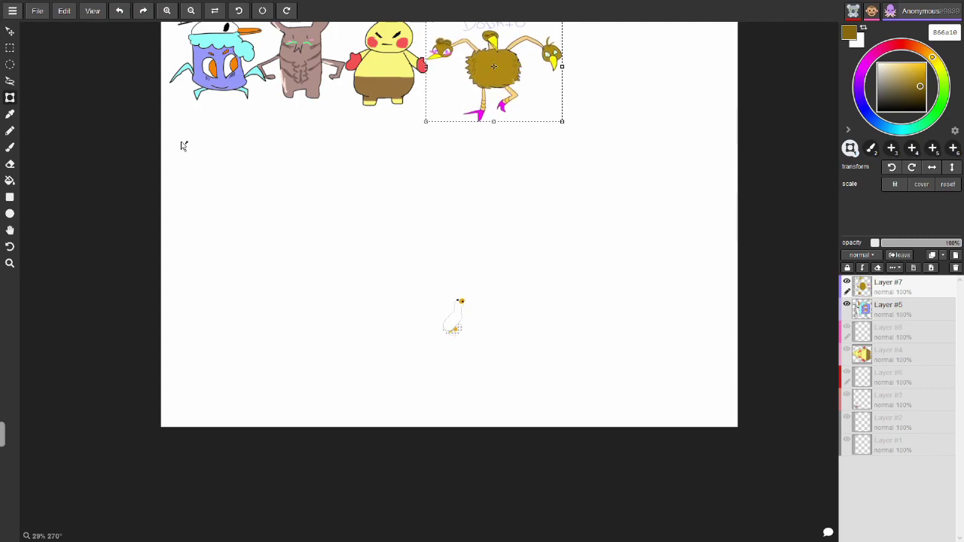
# - Shift the Dodrio drawing slightly up and closer to the yellow character, and apply the transform
pyautogui.click(10, 230)
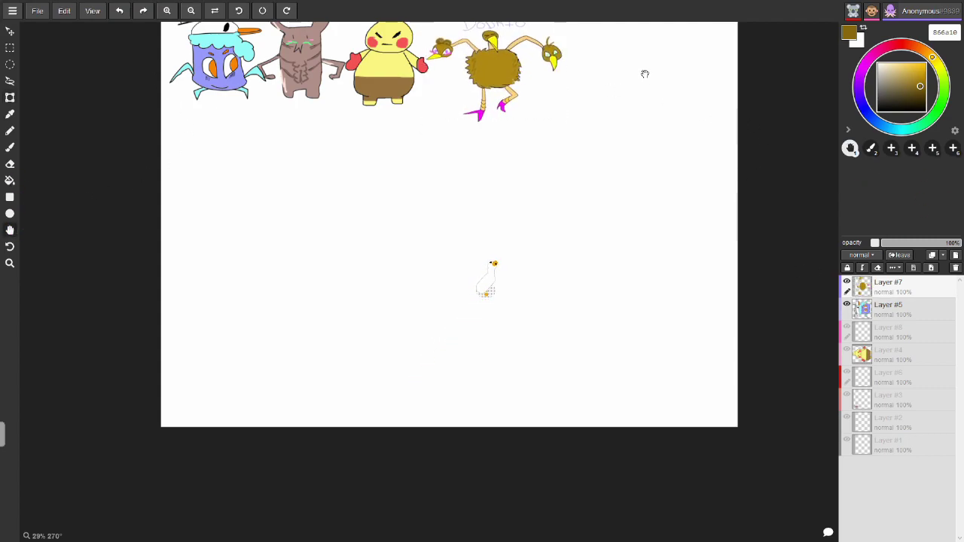
pyautogui.moveTo(655, 213); pyautogui.dragTo(622, 190)
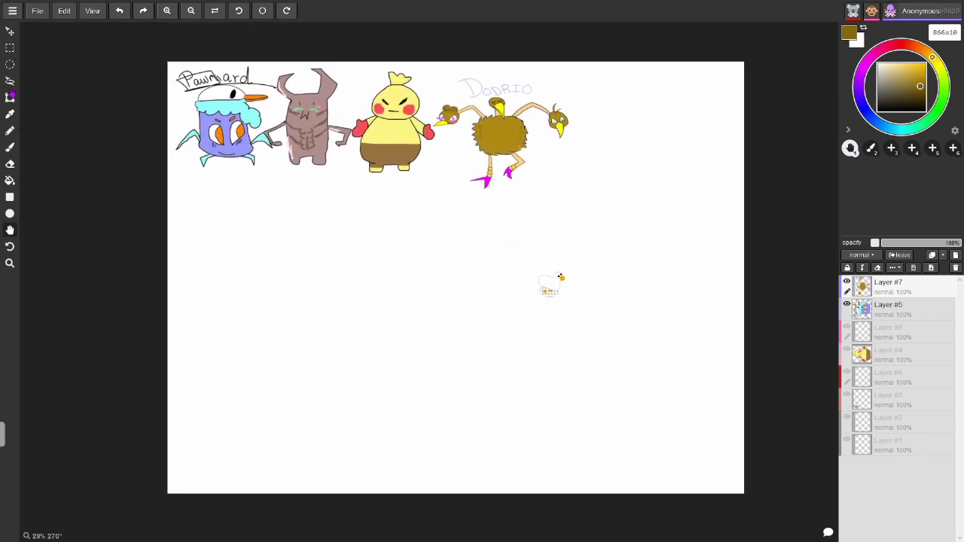
pyautogui.click(10, 98)
pyautogui.moveTo(520, 128); pyautogui.dragTo(498, 118)
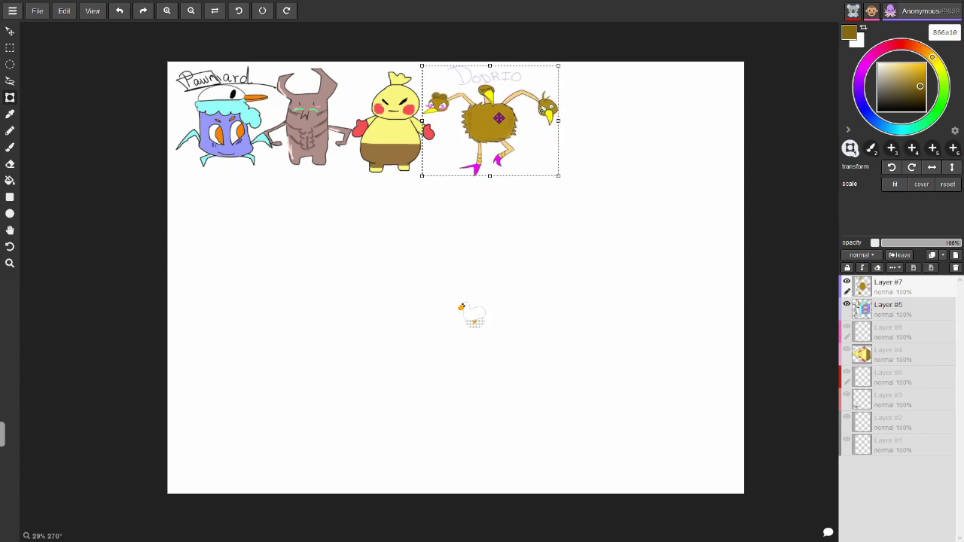
pyautogui.click(11, 63)
pyautogui.click(10, 147)
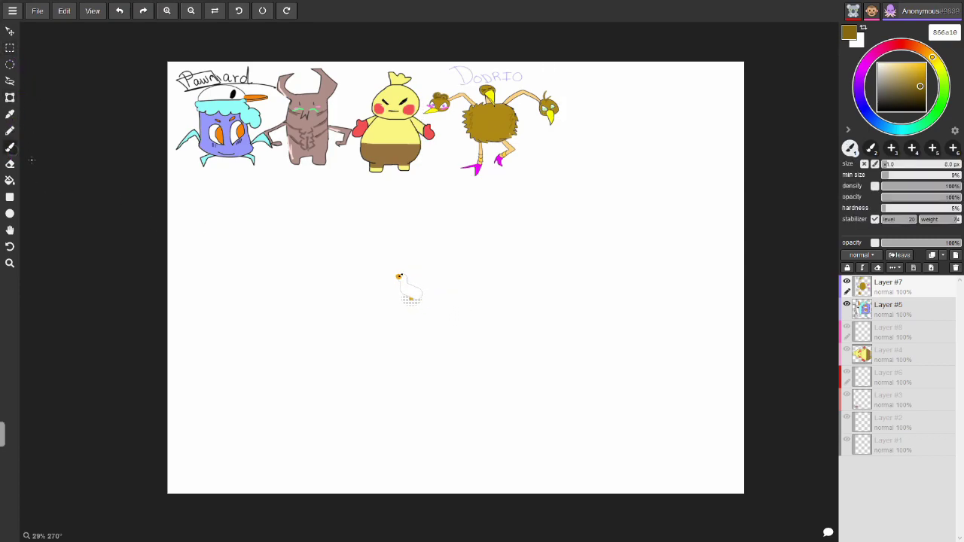
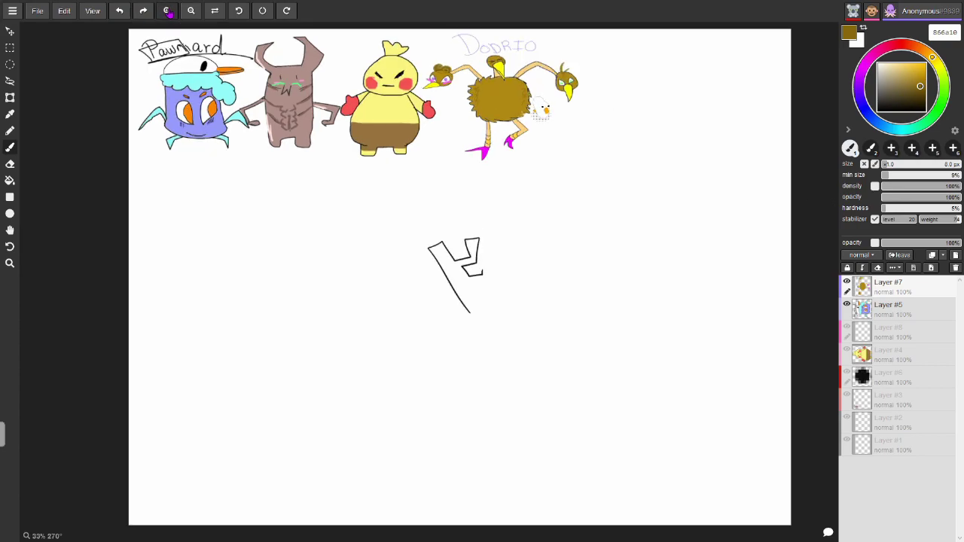
# - Examine the spiky-topped creature another participant is sketching below Dodrio and the row of finished characters
pyautogui.click(192, 10)
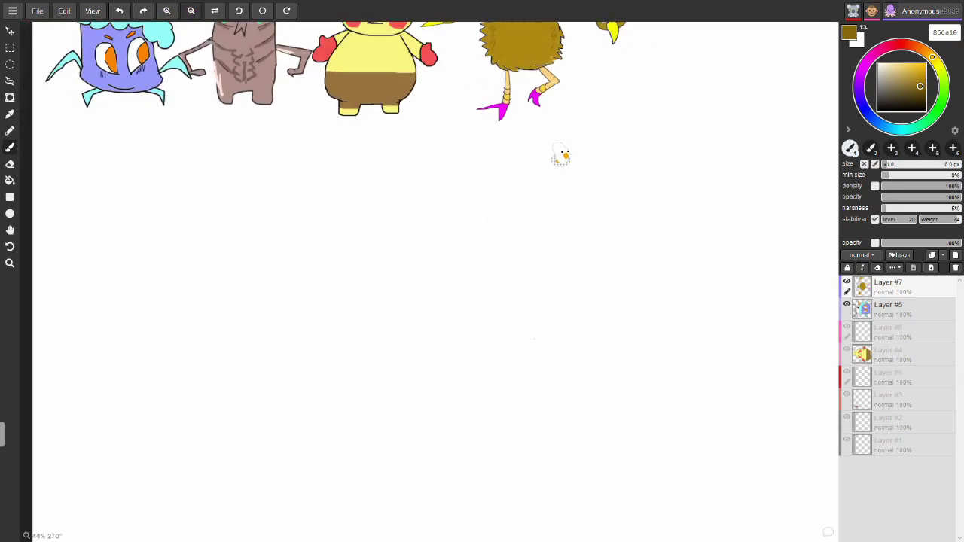
pyautogui.click(9, 230)
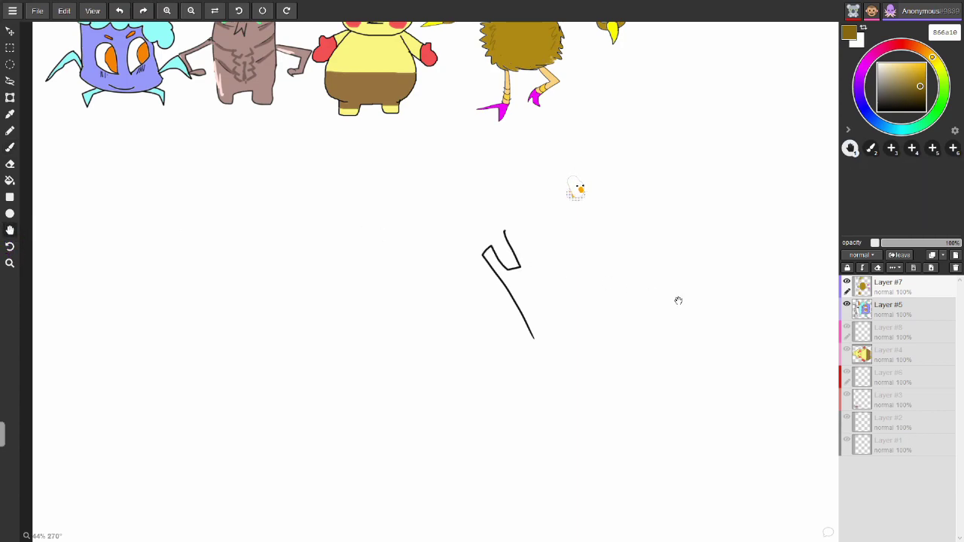
pyautogui.moveTo(536, 286); pyautogui.dragTo(441, 252)
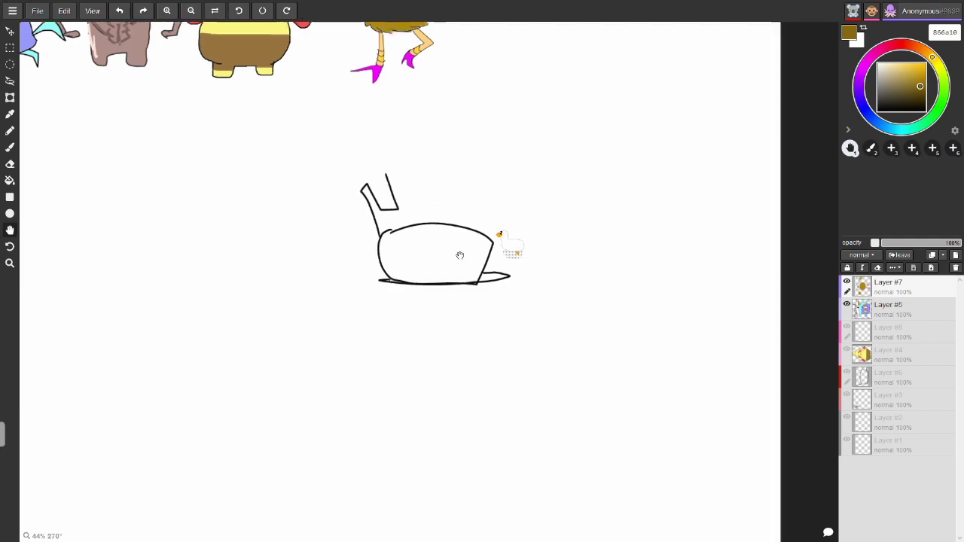
pyautogui.moveTo(458, 254); pyautogui.dragTo(474, 272)
pyautogui.moveTo(448, 198); pyautogui.dragTo(624, 366)
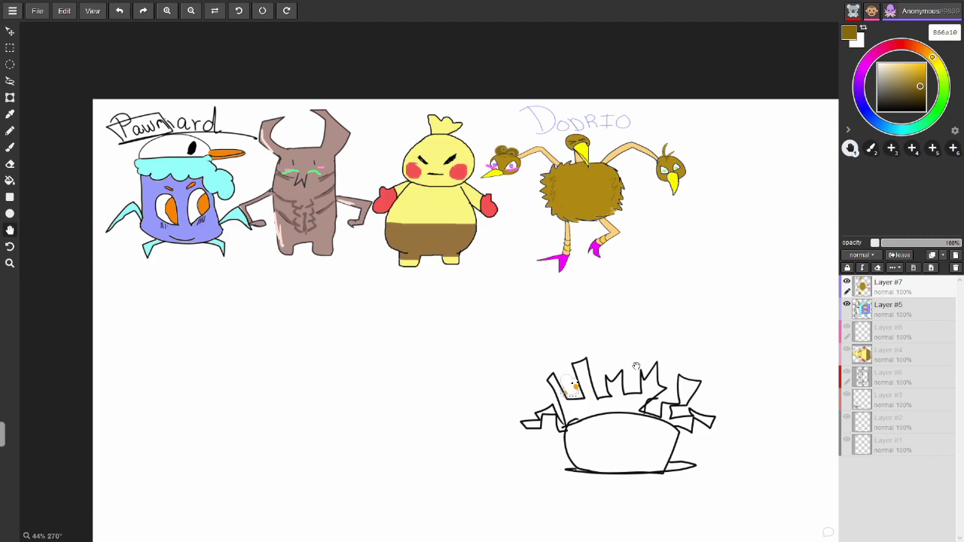
pyautogui.moveTo(680, 424)
pyautogui.mouseDown()
pyautogui.moveTo(580, 308)
pyautogui.moveTo(488, 297)
pyautogui.mouseUp()
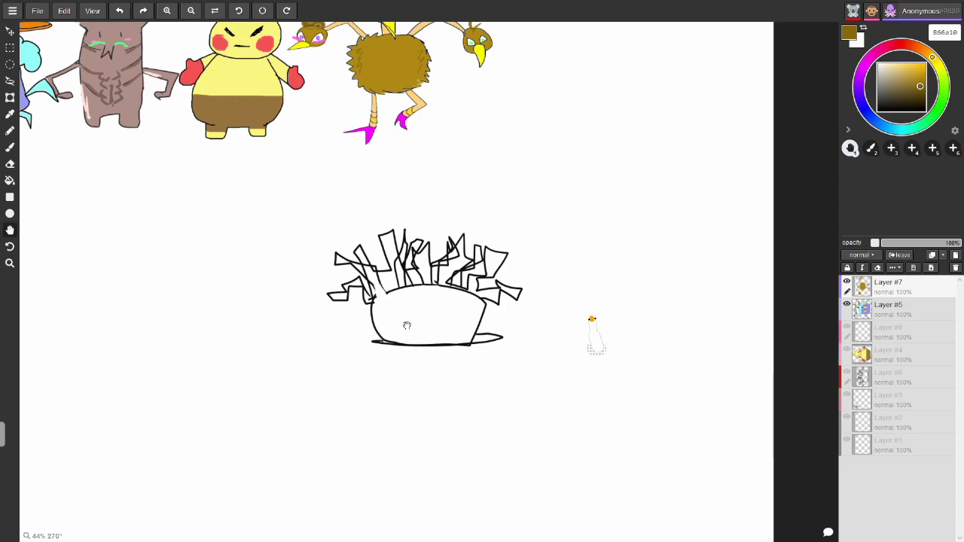
pyautogui.moveTo(224, 92); pyautogui.dragTo(480, 168)
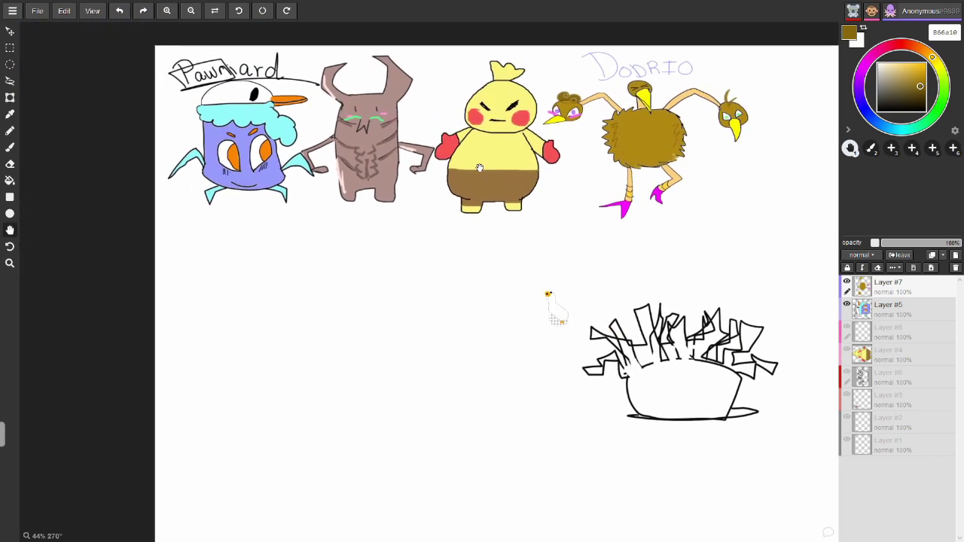
pyautogui.moveTo(436, 86)
pyautogui.mouseDown()
pyautogui.moveTo(448, 146)
pyautogui.moveTo(424, 100)
pyautogui.mouseUp()
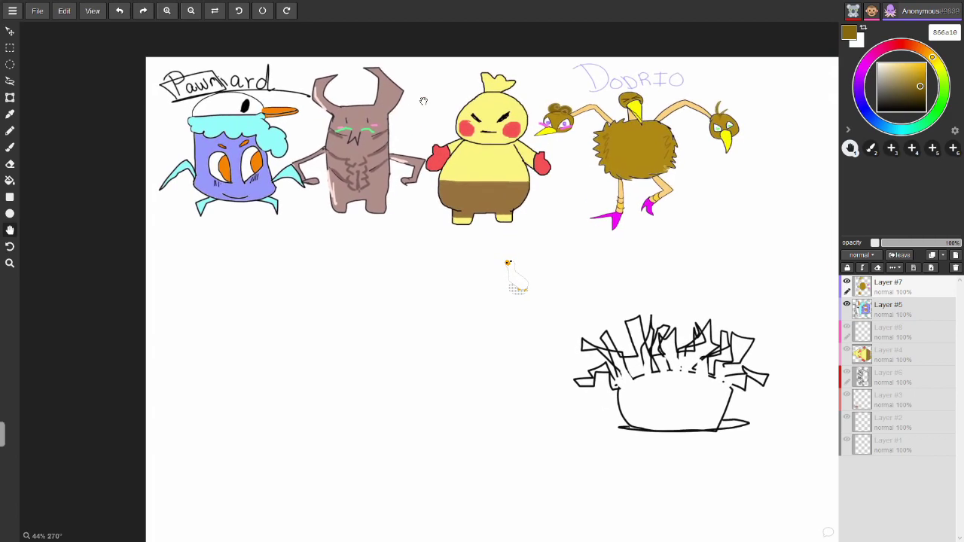
pyautogui.moveTo(586, 280); pyautogui.dragTo(569, 293)
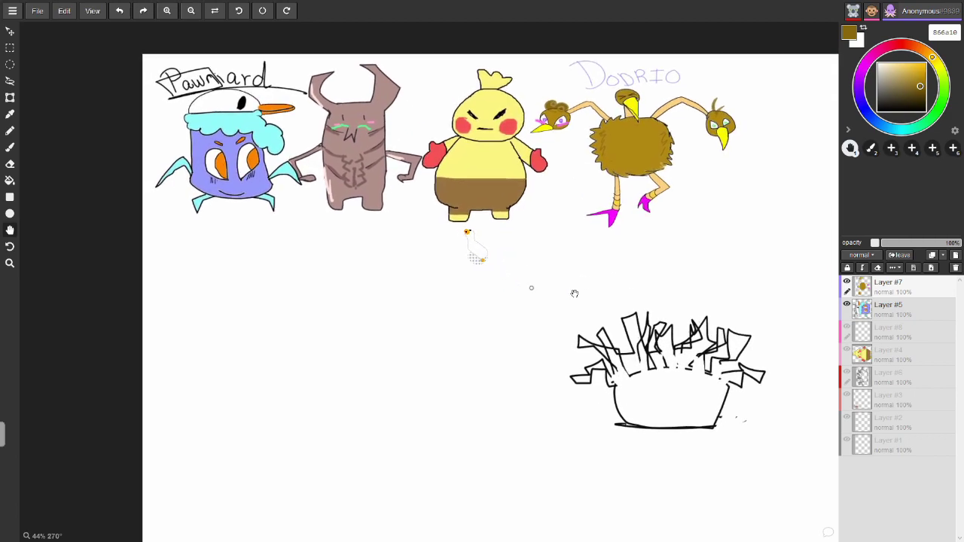
# - Follow the other participant's progress on the spiky-haired creature, examining its outline, face, blue base and colouring
pyautogui.moveTo(639, 314); pyautogui.dragTo(362, 219)
pyautogui.scroll(-3, 458, 157)
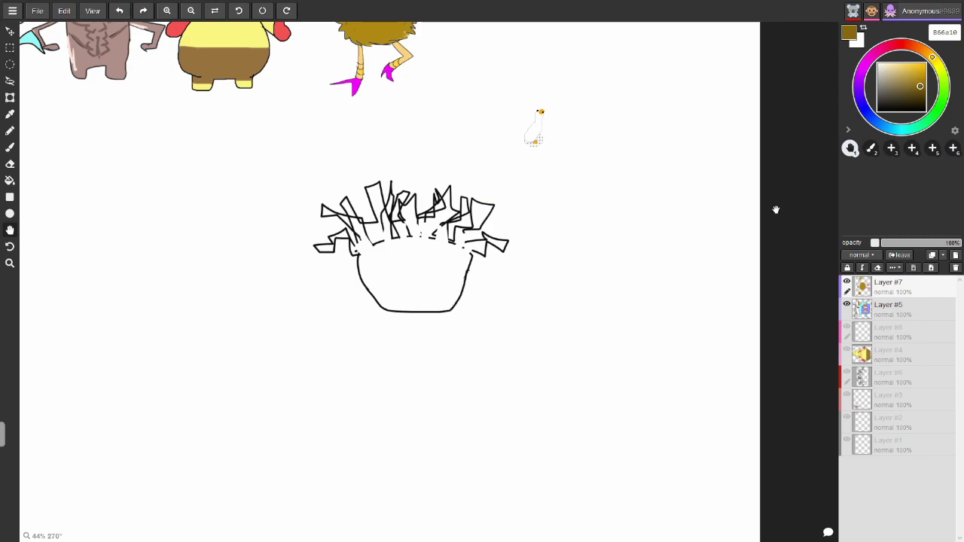
pyautogui.moveTo(387, 144)
pyautogui.mouseDown()
pyautogui.moveTo(460, 243)
pyautogui.moveTo(437, 224)
pyautogui.moveTo(437, 267)
pyautogui.moveTo(425, 280)
pyautogui.mouseUp()
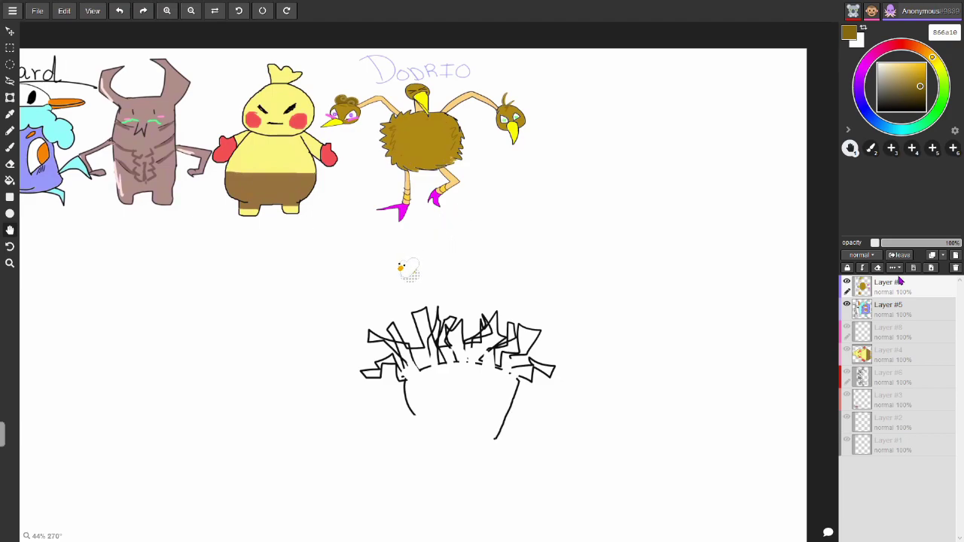
pyautogui.moveTo(539, 348); pyautogui.dragTo(538, 265)
pyautogui.moveTo(548, 377); pyautogui.dragTo(544, 337)
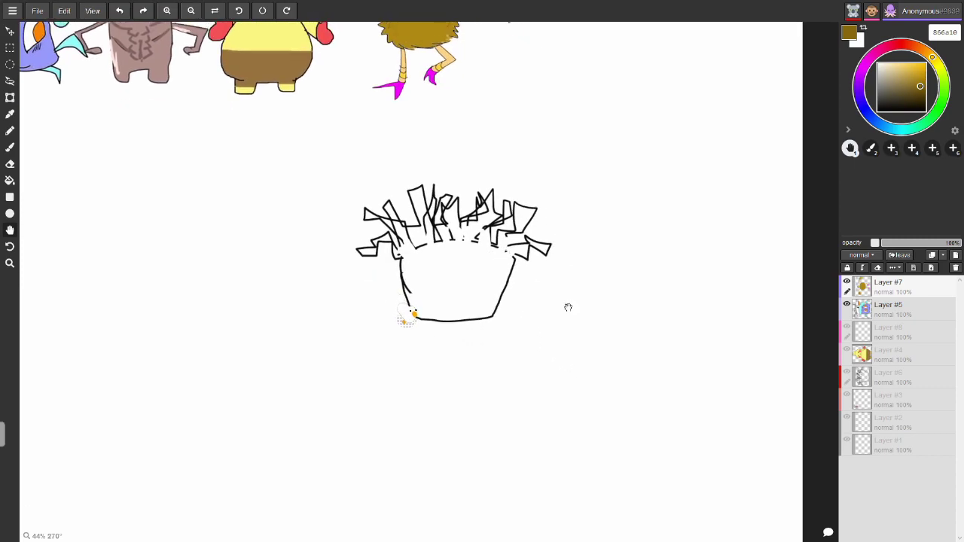
pyautogui.moveTo(569, 304); pyautogui.dragTo(567, 306)
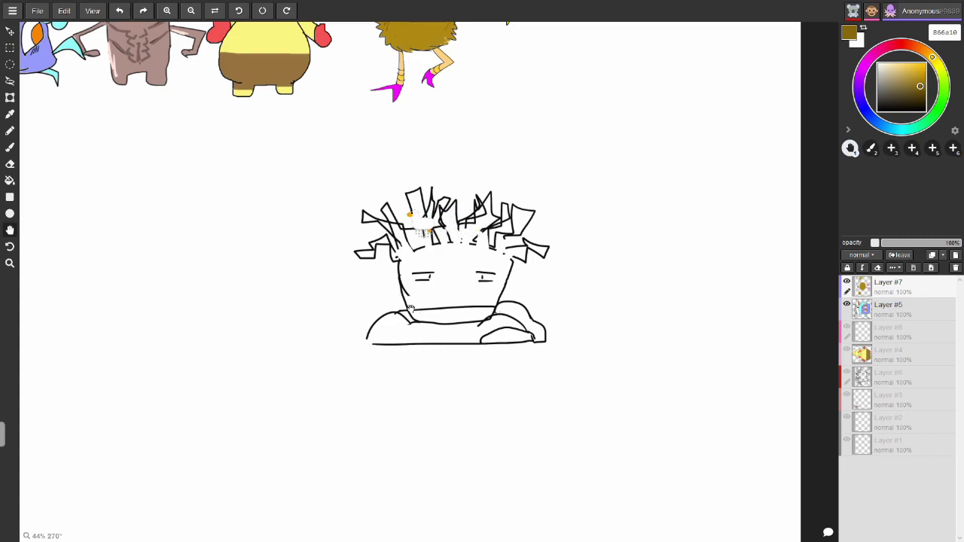
pyautogui.click(168, 11)
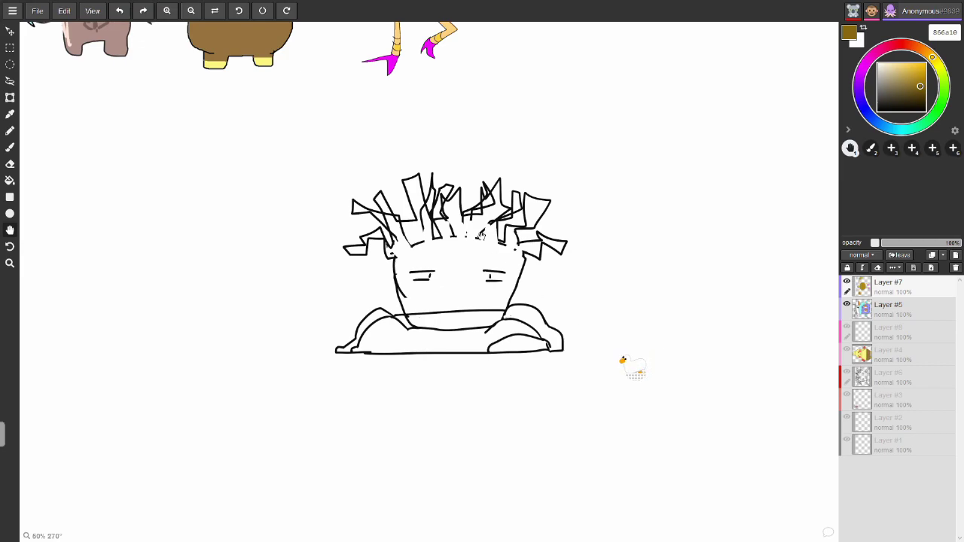
pyautogui.moveTo(620, 201)
pyautogui.mouseDown()
pyautogui.moveTo(641, 236)
pyautogui.moveTo(789, 331)
pyautogui.moveTo(755, 327)
pyautogui.mouseUp()
pyautogui.moveTo(701, 342)
pyautogui.mouseDown()
pyautogui.moveTo(596, 264)
pyautogui.moveTo(605, 264)
pyautogui.moveTo(442, 74)
pyautogui.moveTo(443, 58)
pyautogui.mouseUp()
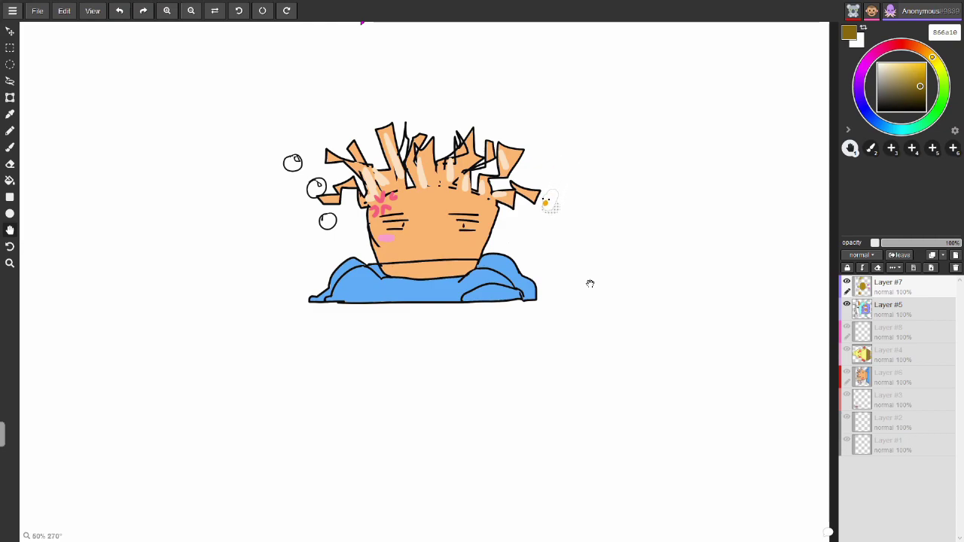
# - Compare the coloured orange creature with the row of finished characters across the whole canvas
pyautogui.click(191, 10)
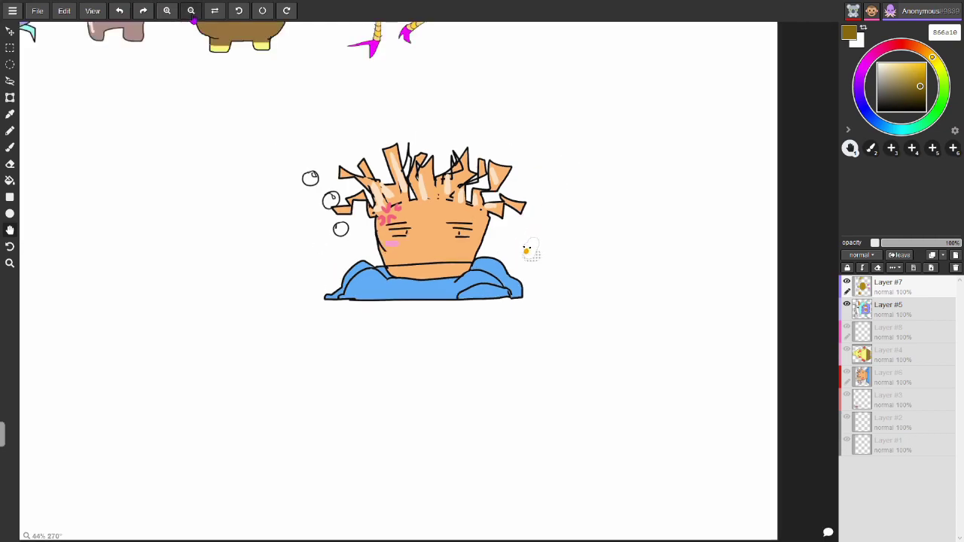
pyautogui.click(191, 10)
pyautogui.click(190, 10)
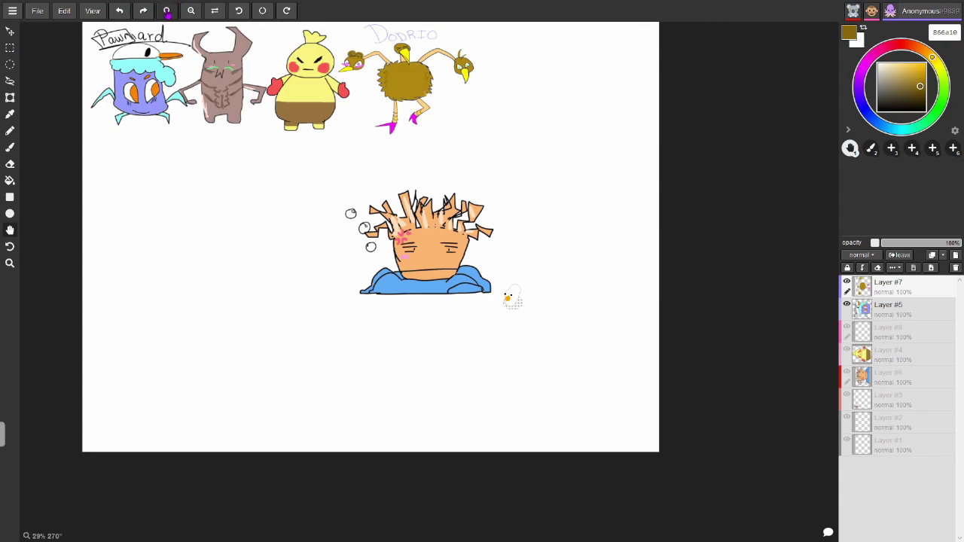
pyautogui.click(167, 10)
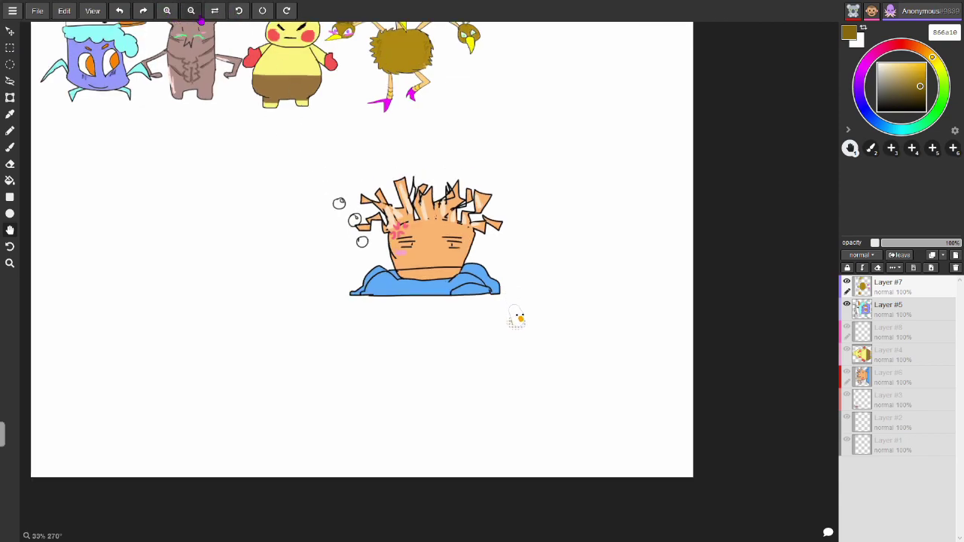
pyautogui.click(192, 11)
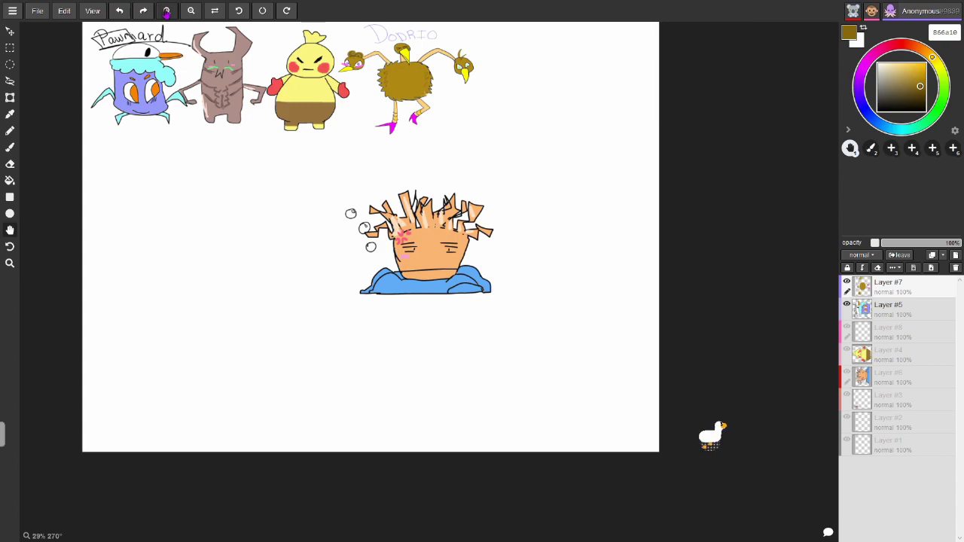
pyautogui.click(167, 10)
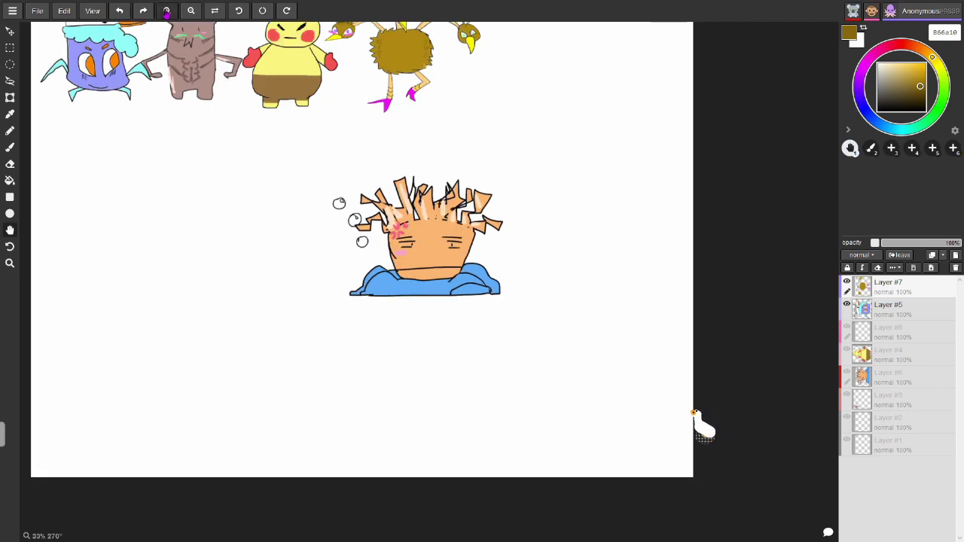
pyautogui.click(166, 10)
pyautogui.moveTo(467, 254)
pyautogui.mouseDown()
pyautogui.moveTo(508, 332)
pyautogui.moveTo(507, 312)
pyautogui.mouseUp()
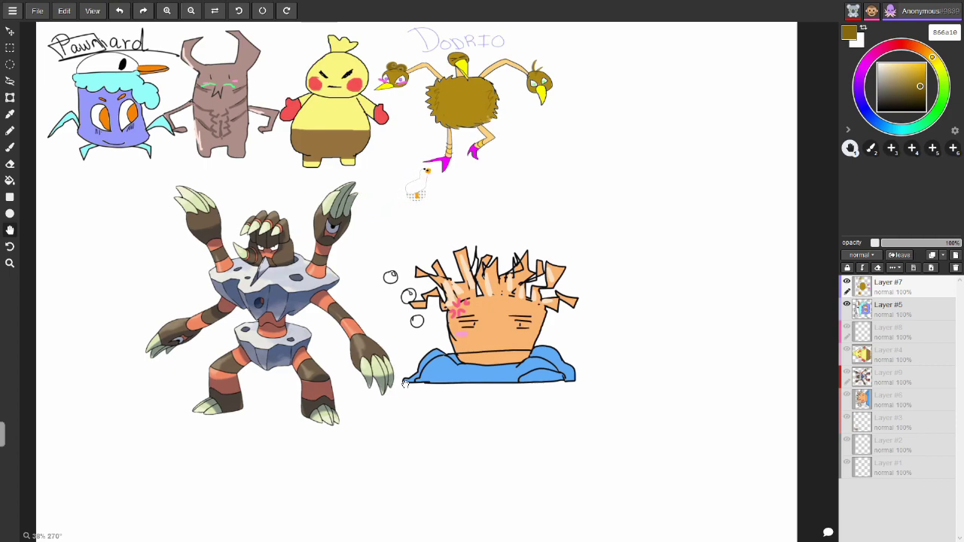
pyautogui.hotkey('ctrl', 'z')
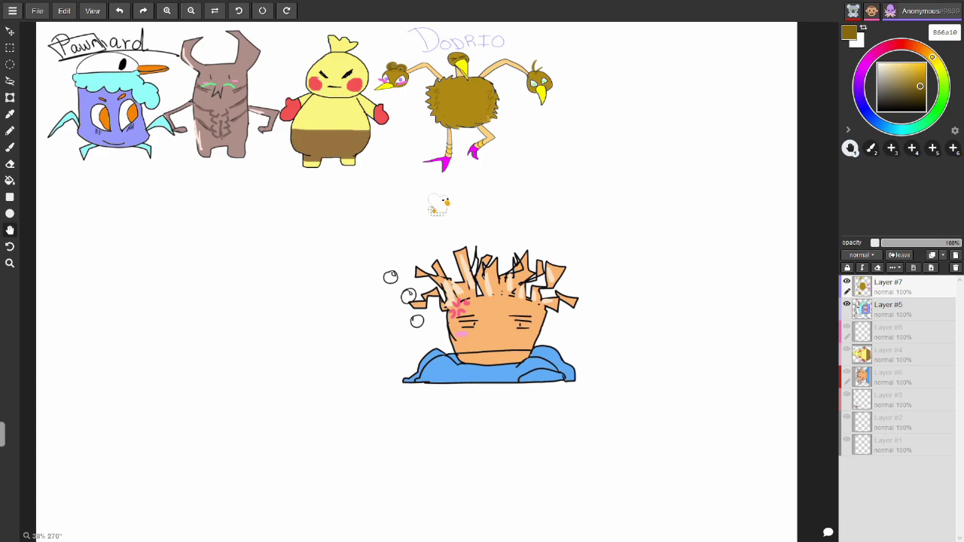
pyautogui.hotkey('ctrl', 'z')
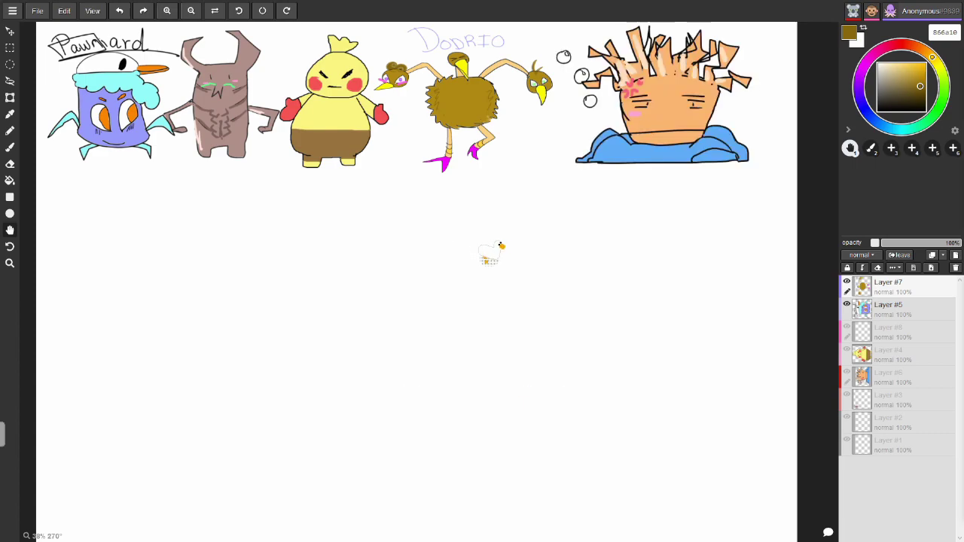
pyautogui.hotkey('ctrl', 'z')
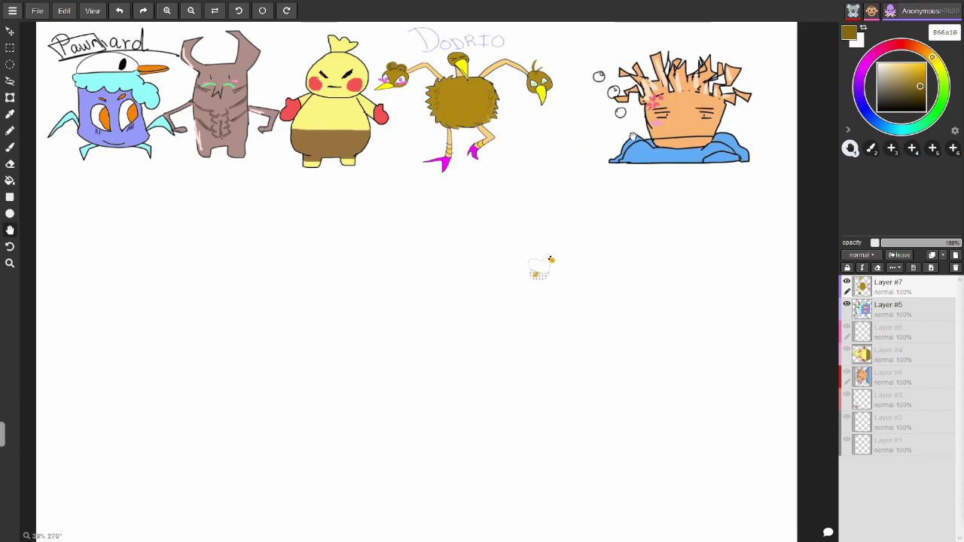
pyautogui.hotkey('ctrl', 'z')
pyautogui.hotkey('ctrl', 'z')
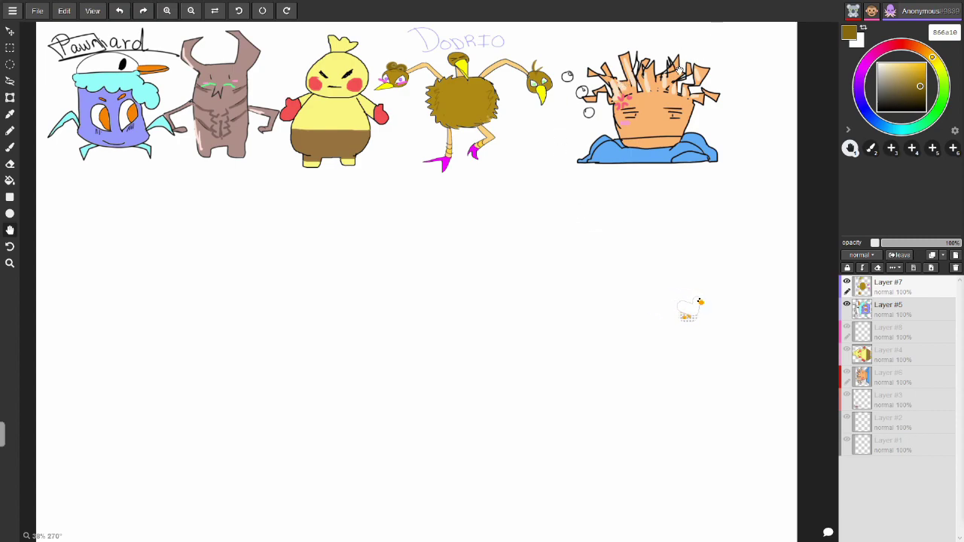
pyautogui.hotkey('ctrl', 'z')
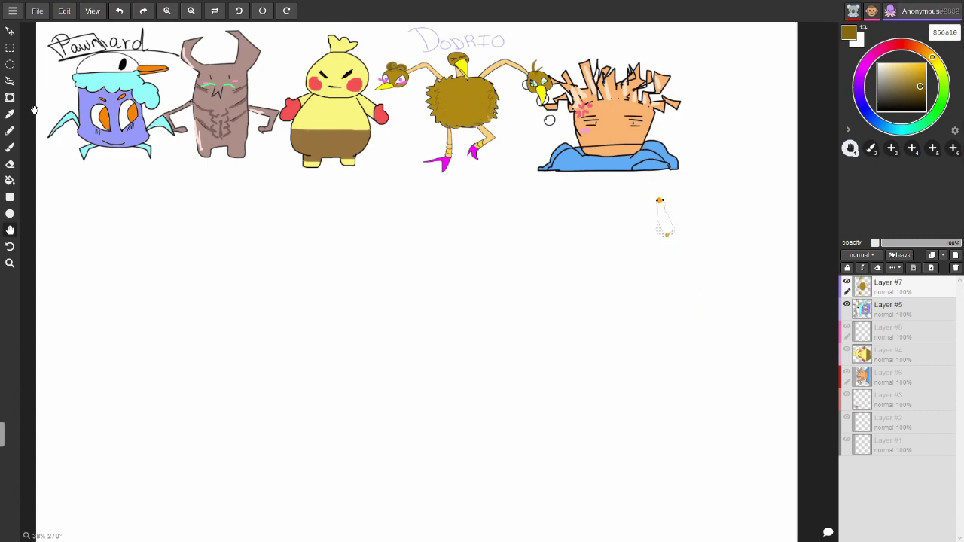
pyautogui.hotkey('ctrl', 'z')
pyautogui.hotkey('ctrl', 'z')
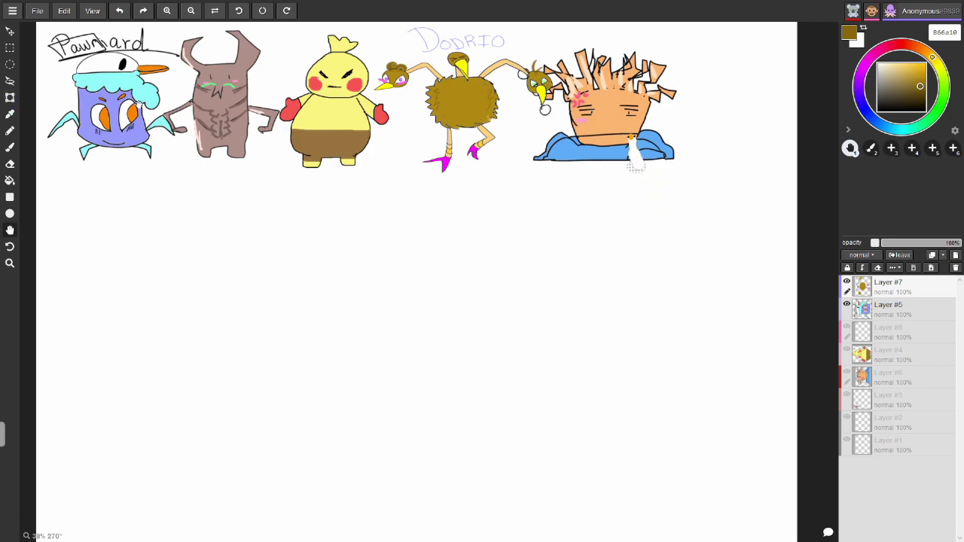
# - Move the Dodrio drawing slightly left and down, away from the orange creature's bubbles, and apply the transform
pyautogui.click(11, 98)
pyautogui.moveTo(487, 92)
pyautogui.mouseDown()
pyautogui.moveTo(503, 87)
pyautogui.moveTo(449, 106)
pyautogui.moveTo(504, 76)
pyautogui.moveTo(457, 97)
pyautogui.moveTo(533, 89)
pyautogui.moveTo(479, 66)
pyautogui.moveTo(445, 65)
pyautogui.moveTo(481, 107)
pyautogui.moveTo(480, 95)
pyautogui.mouseUp()
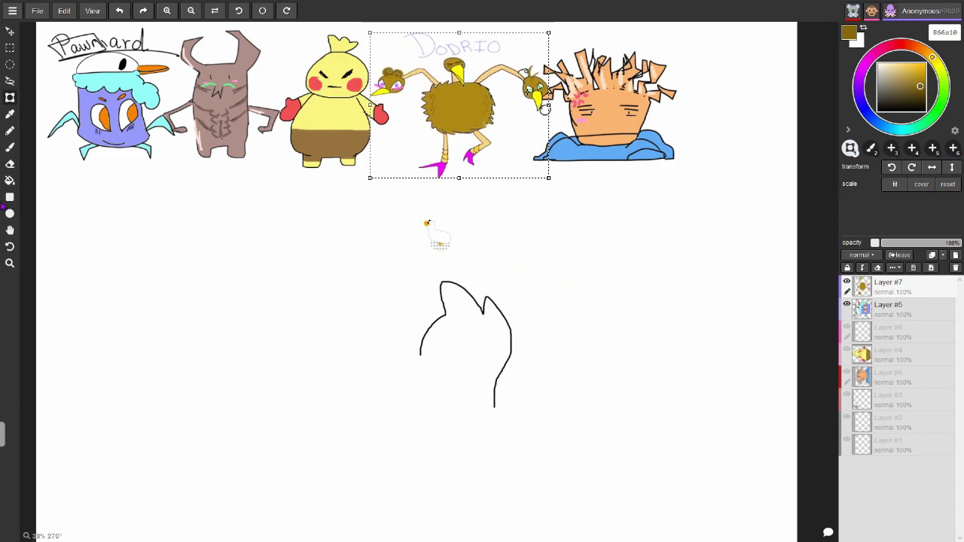
pyautogui.press('s')
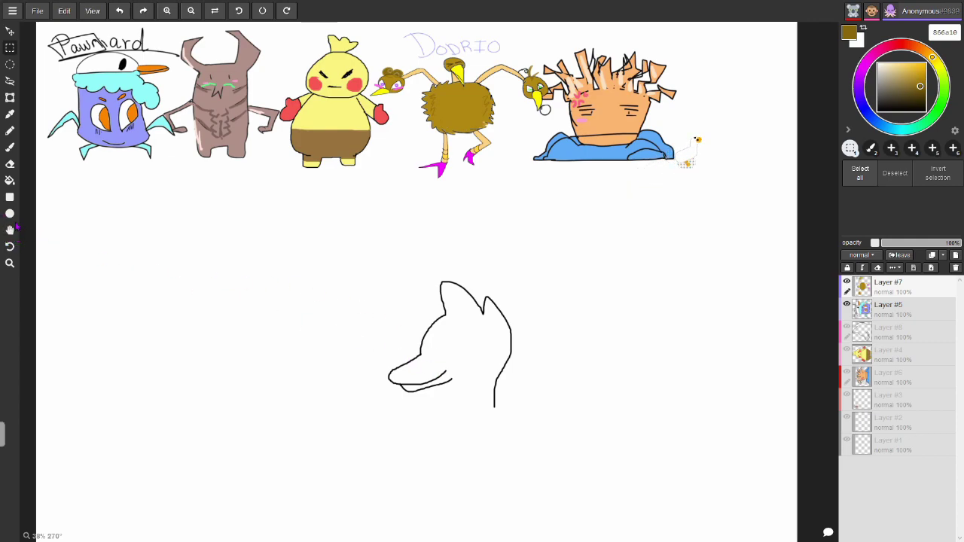
# - Add a new layer and brush the word "Smol" in brown 866a10 above and left of the duck's head
pyautogui.click(10, 230)
pyautogui.moveTo(424, 324); pyautogui.dragTo(428, 242)
pyautogui.scroll(3, 442, 268)
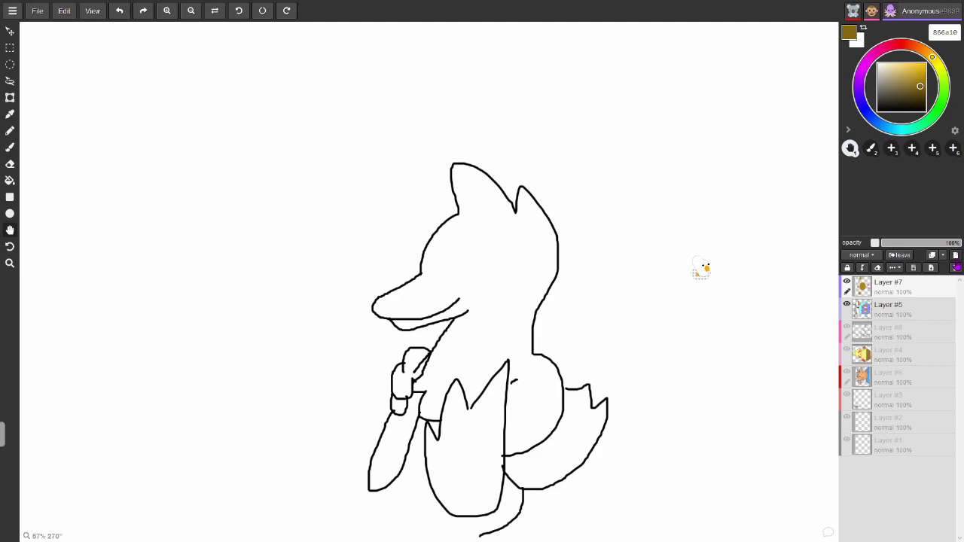
pyautogui.click(931, 267)
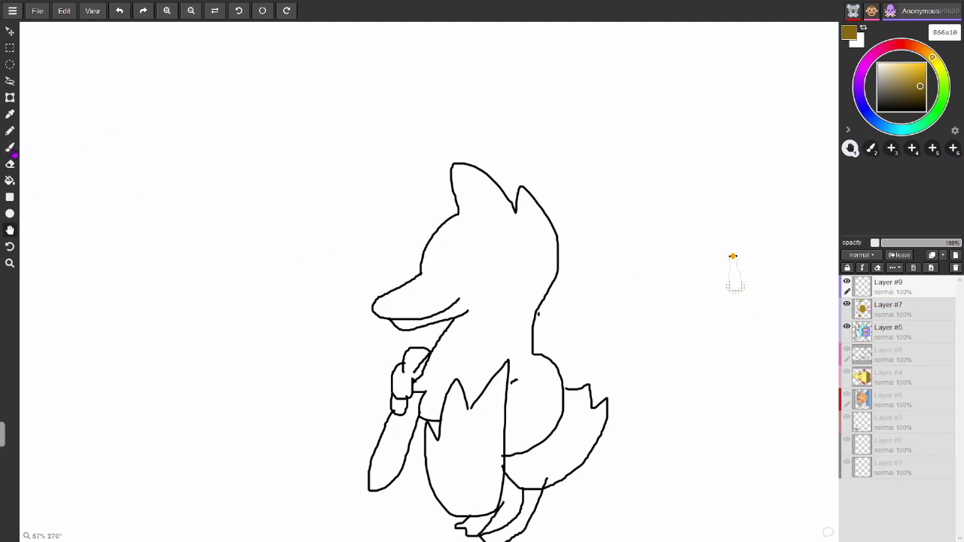
pyautogui.click(10, 147)
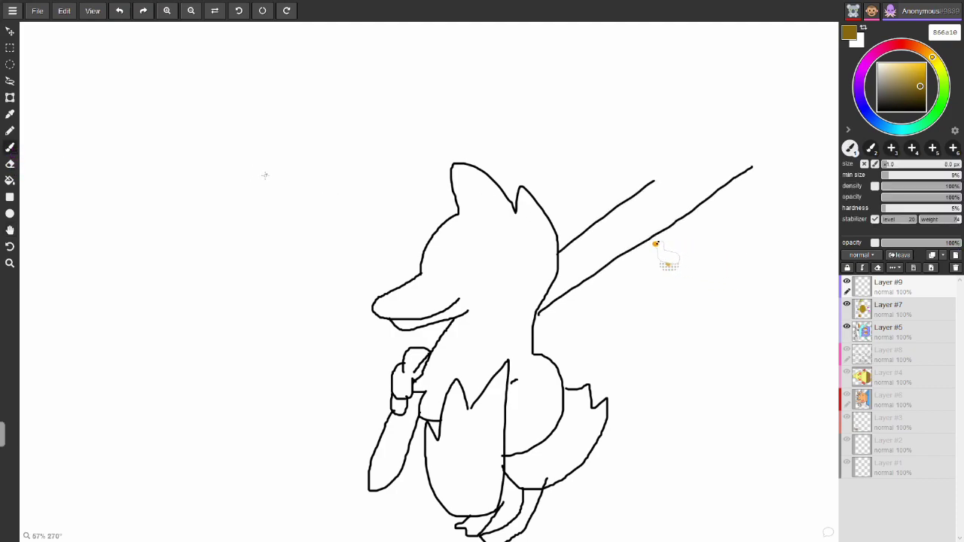
pyautogui.moveTo(265, 181)
pyautogui.mouseDown()
pyautogui.moveTo(248, 191)
pyautogui.moveTo(296, 192)
pyautogui.mouseUp()
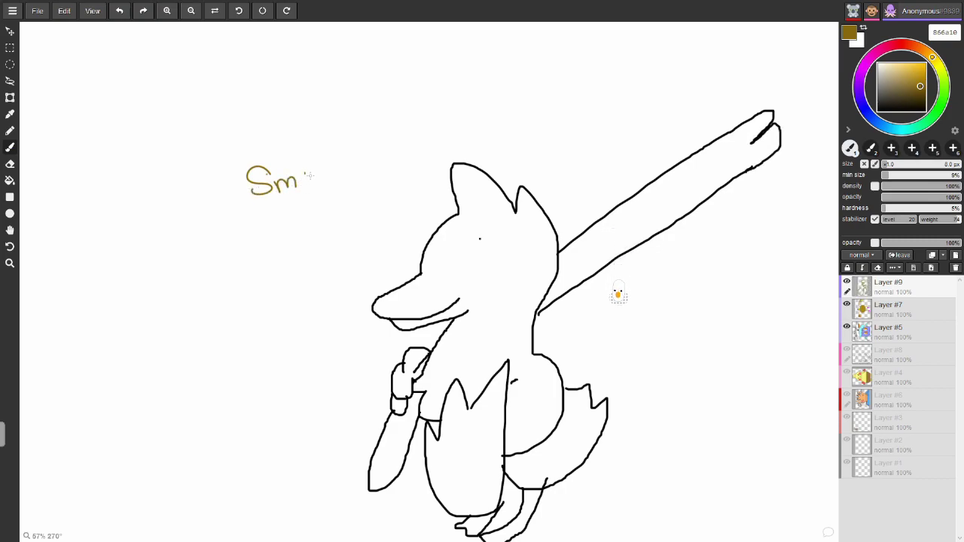
pyautogui.moveTo(310, 175)
pyautogui.mouseDown()
pyautogui.moveTo(304, 193)
pyautogui.moveTo(312, 177)
pyautogui.moveTo(320, 193)
pyautogui.mouseUp()
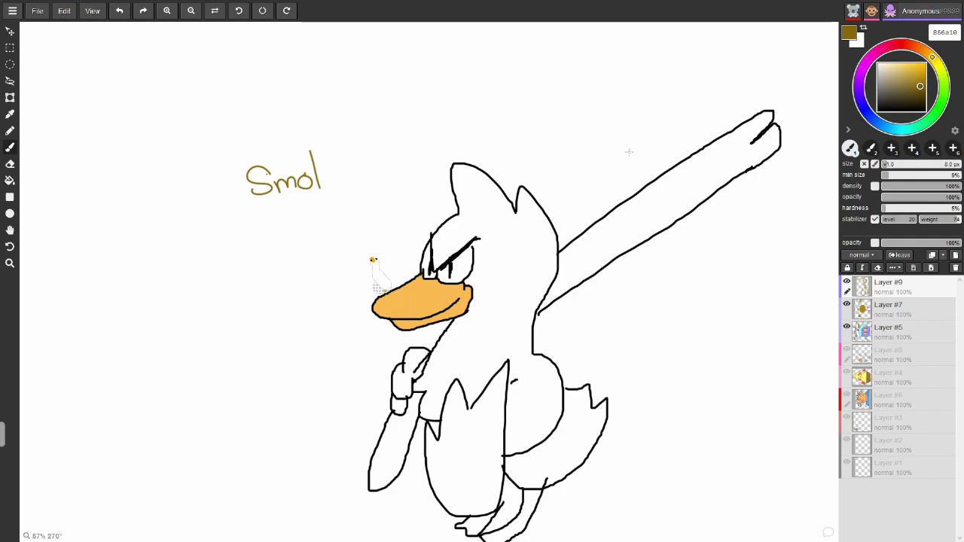
# - Brush the words "Angy Goose" after "Smol", slanting the lettering up toward the duck's crest
pyautogui.moveTo(335, 177); pyautogui.dragTo(335, 185)
pyautogui.moveTo(330, 149); pyautogui.dragTo(346, 172)
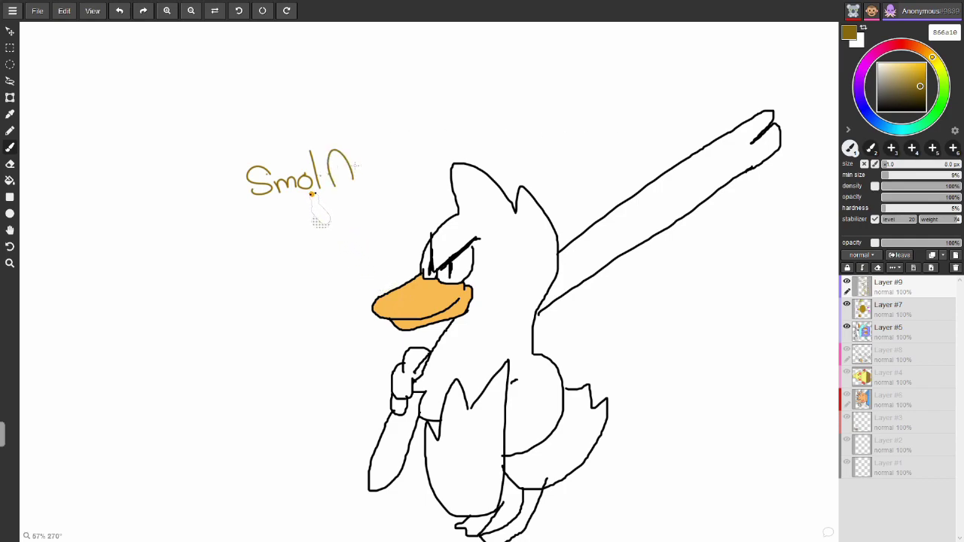
pyautogui.moveTo(319, 177); pyautogui.dragTo(359, 172)
pyautogui.moveTo(360, 175)
pyautogui.mouseDown()
pyautogui.moveTo(374, 179)
pyautogui.moveTo(366, 193)
pyautogui.moveTo(379, 178)
pyautogui.moveTo(378, 194)
pyautogui.mouseUp()
pyautogui.moveTo(399, 137)
pyautogui.mouseDown()
pyautogui.moveTo(393, 170)
pyautogui.moveTo(398, 159)
pyautogui.moveTo(427, 154)
pyautogui.mouseUp()
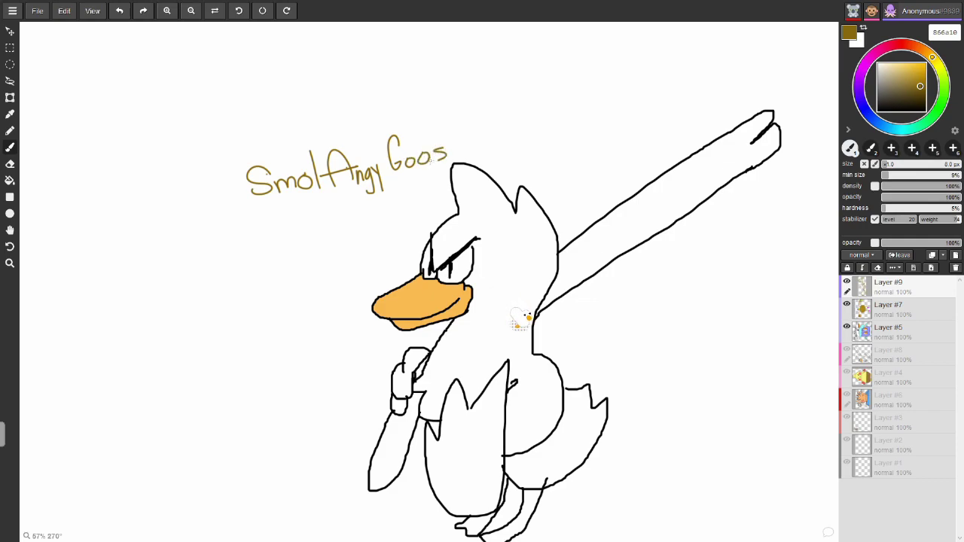
pyautogui.moveTo(451, 155)
pyautogui.mouseDown()
pyautogui.moveTo(457, 146)
pyautogui.moveTo(468, 156)
pyautogui.mouseUp()
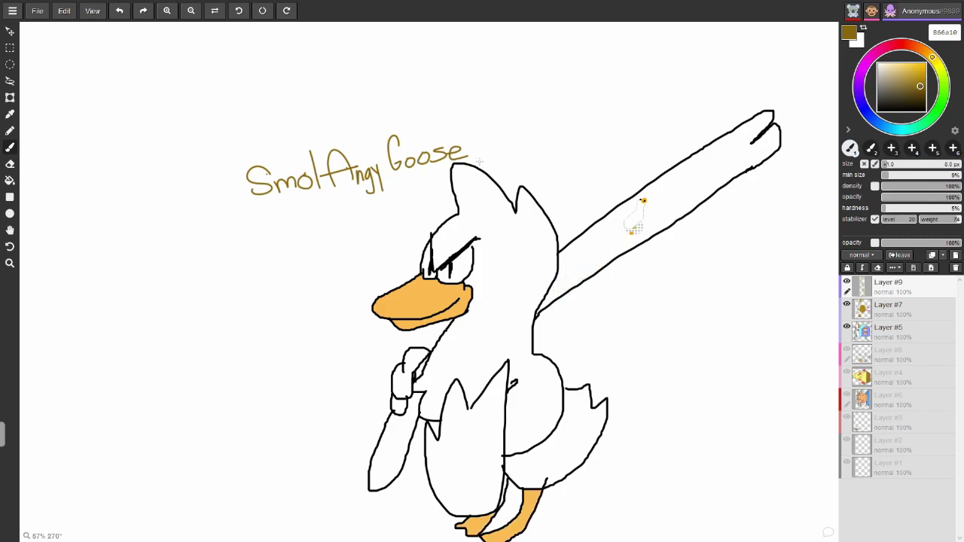
pyautogui.moveTo(468, 140)
pyautogui.mouseDown()
pyautogui.moveTo(606, 139)
pyautogui.moveTo(638, 150)
pyautogui.mouseUp()
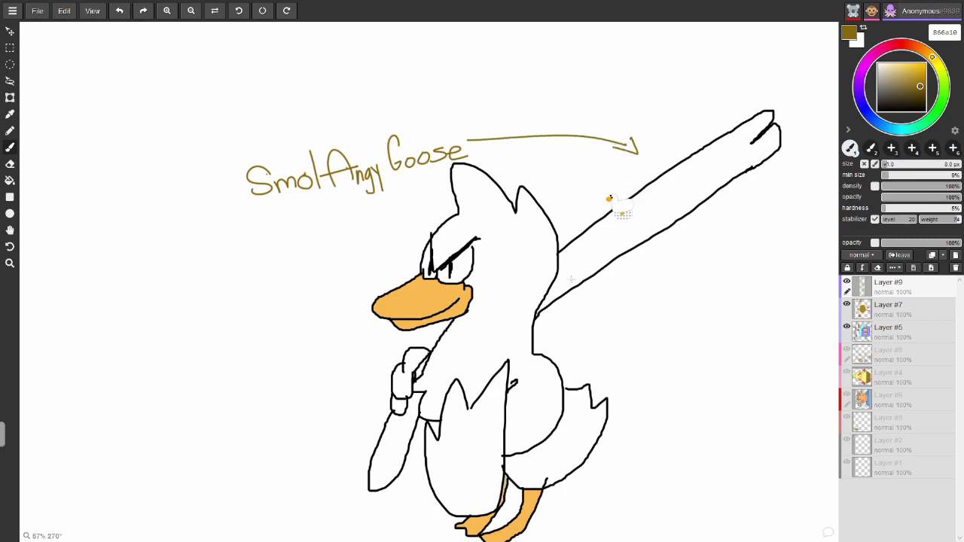
pyautogui.click(119, 10)
pyautogui.click(119, 10)
pyautogui.click(119, 10)
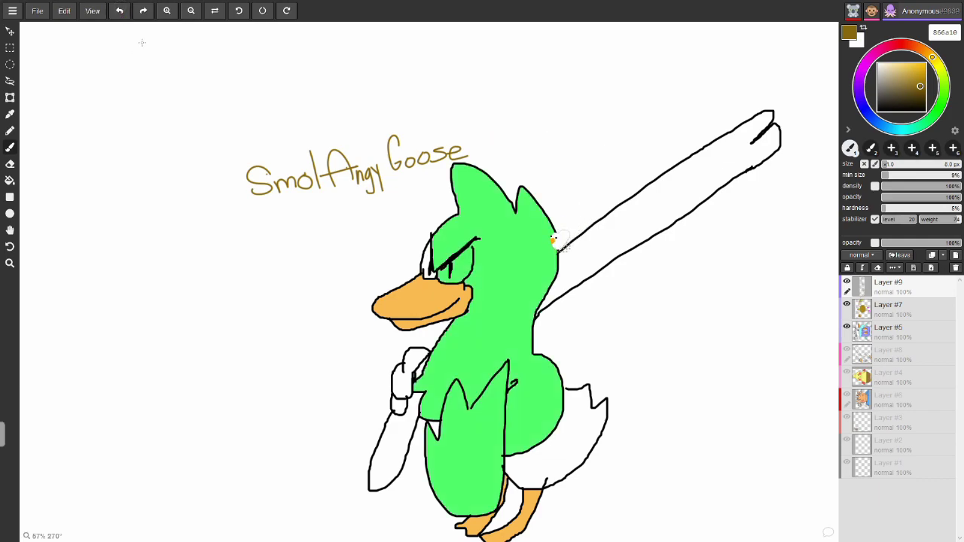
pyautogui.hotkey('ctrl', 'z')
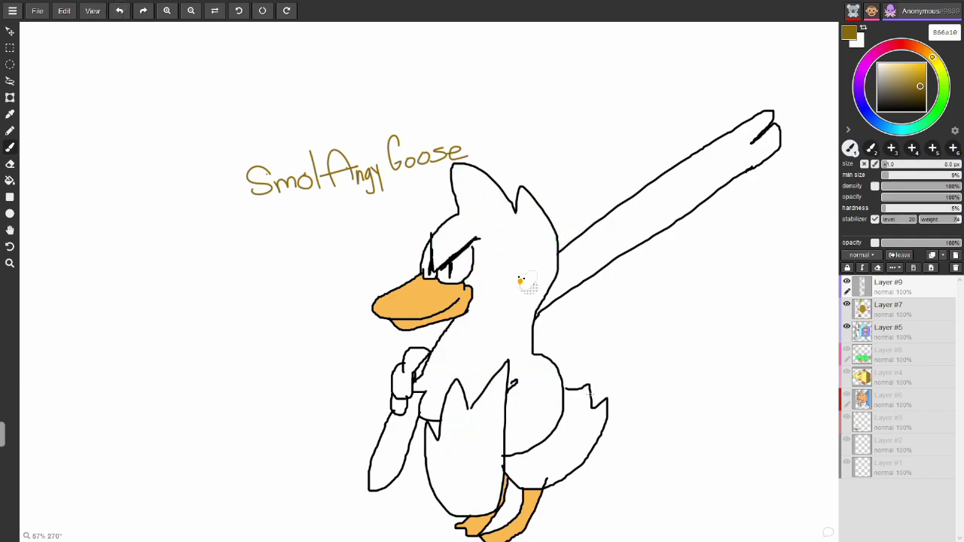
pyautogui.hotkey('ctrl', 'y')
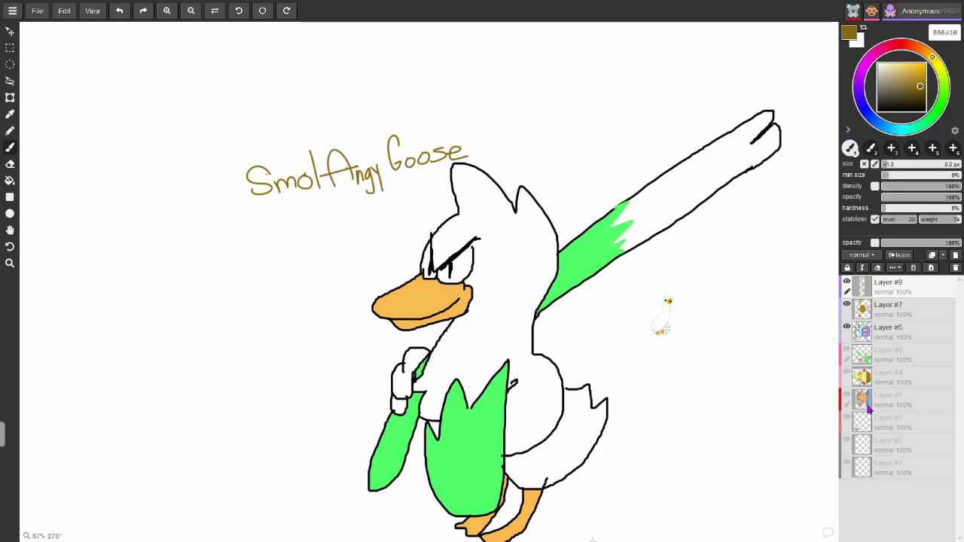
pyautogui.click(189, 11)
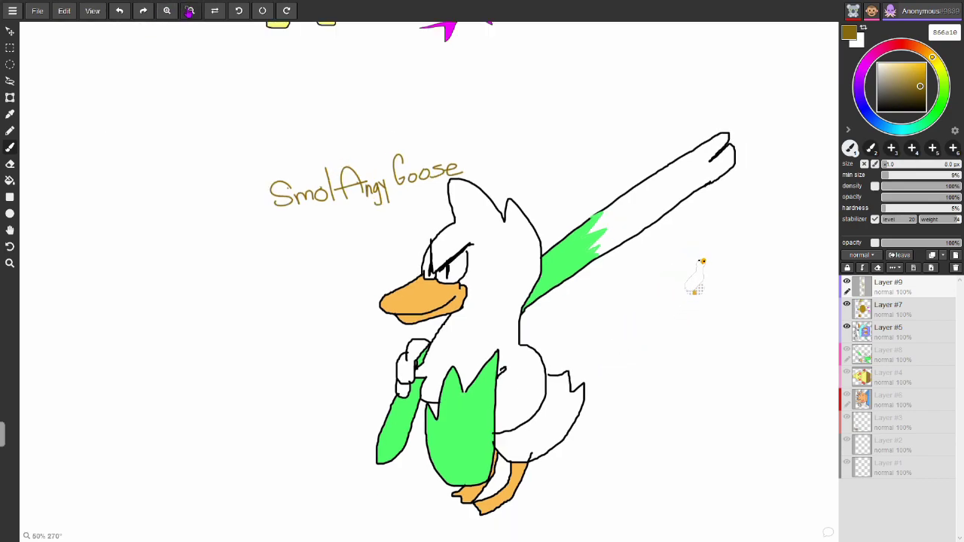
pyautogui.click(190, 10)
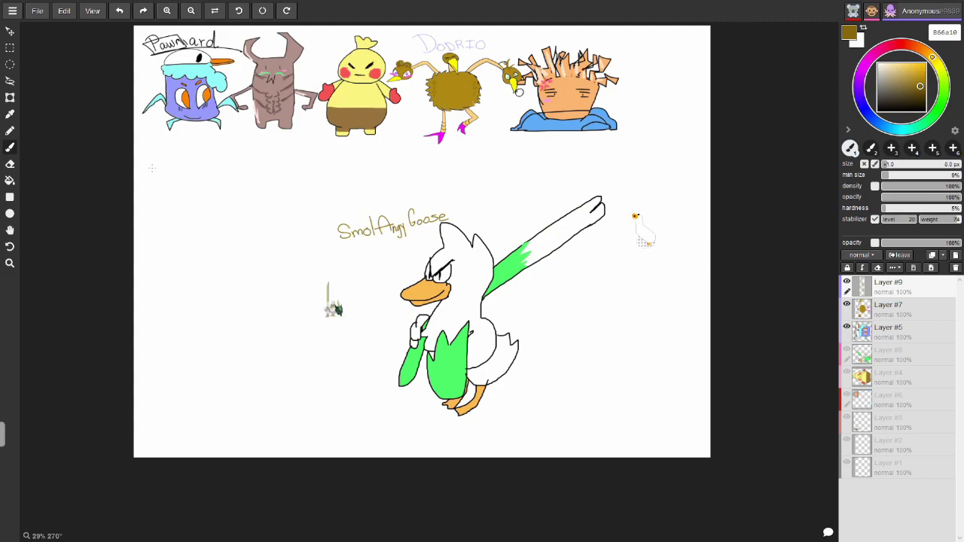
pyautogui.click(168, 10)
pyautogui.click(168, 10)
pyautogui.click(168, 10)
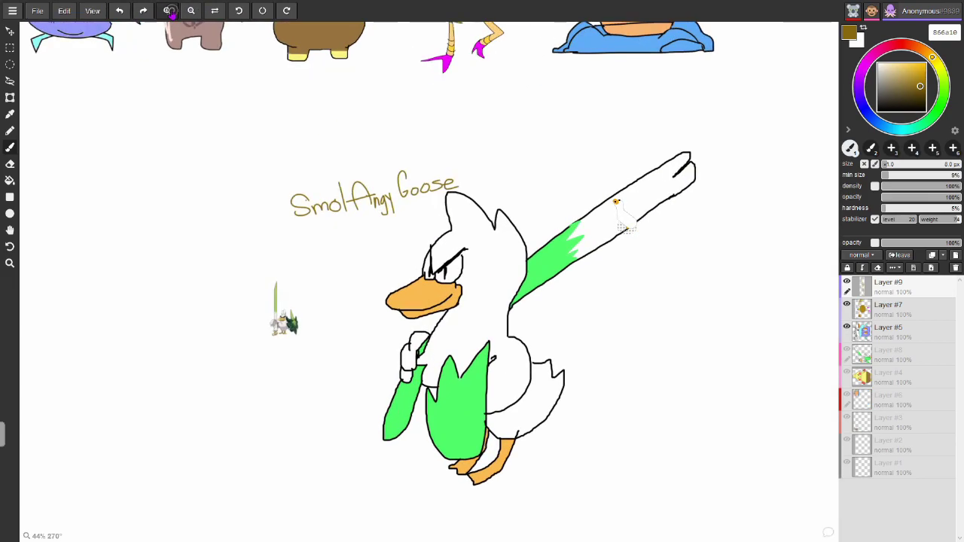
# - Delete the layer holding the brown "Smol Angy Goose" caption above the leek-carrying duck
pyautogui.click(168, 10)
pyautogui.click(168, 11)
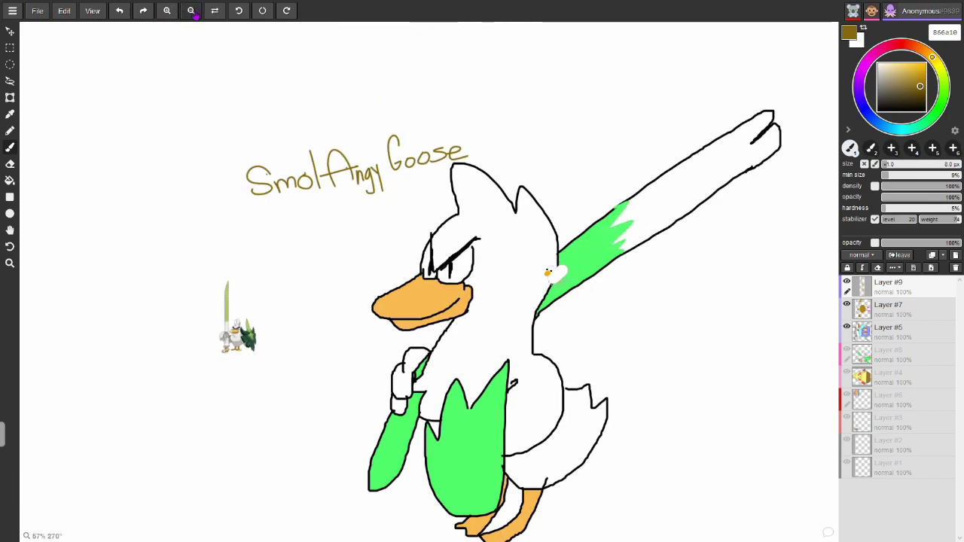
pyautogui.click(191, 11)
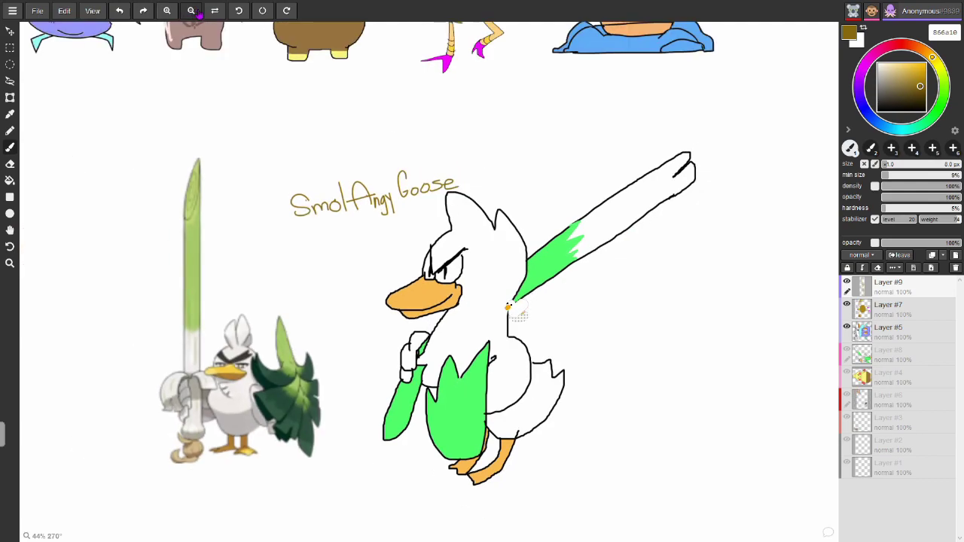
pyautogui.click(191, 10)
pyautogui.click(192, 11)
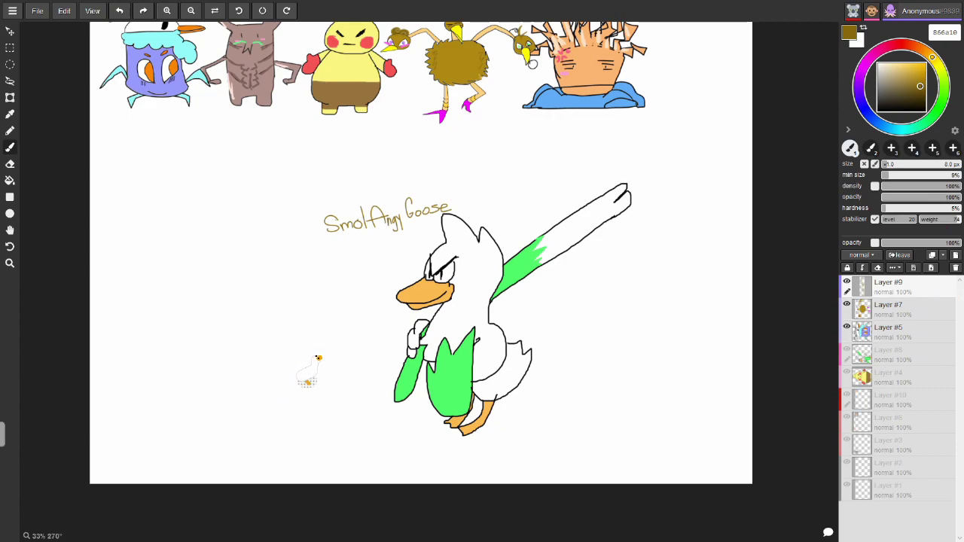
pyautogui.click(955, 268)
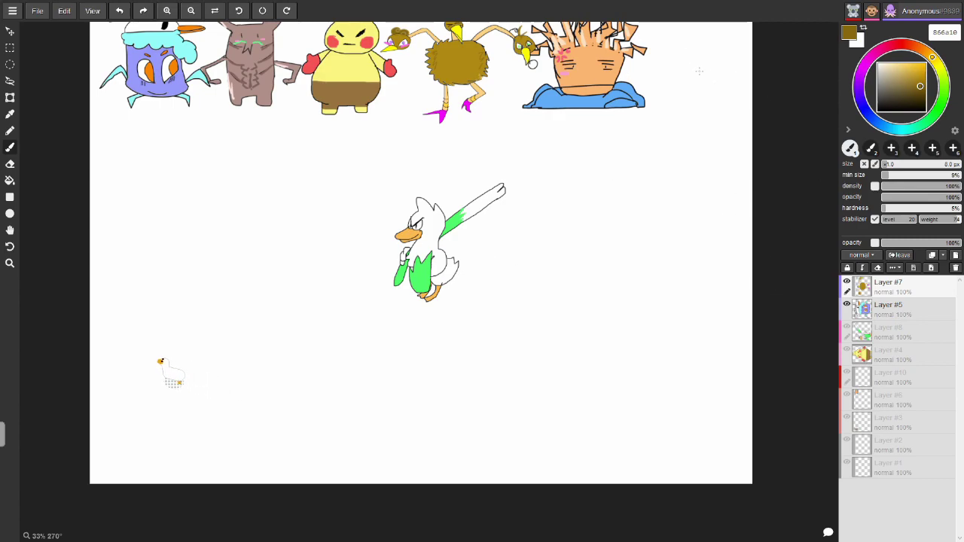
pyautogui.hotkey('ctrl', 'z')
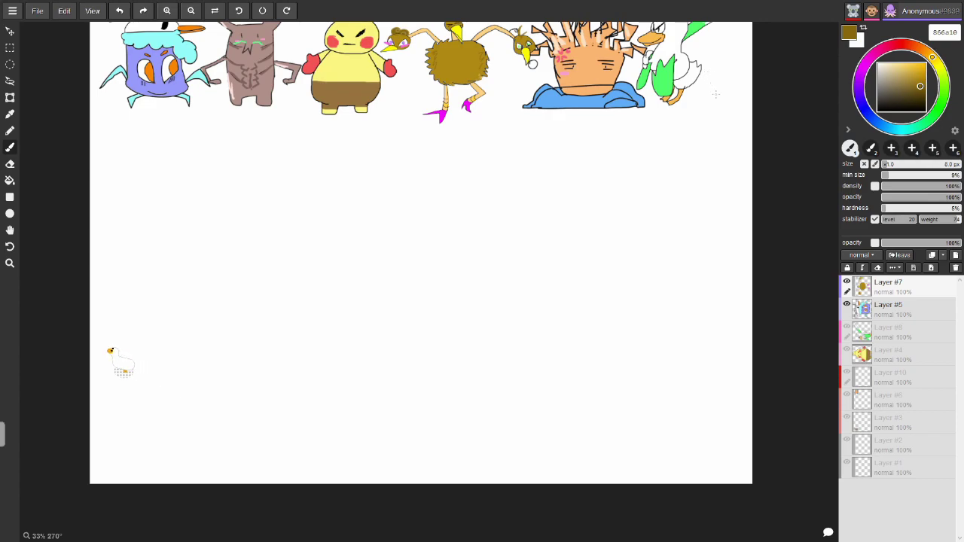
pyautogui.hotkey('ctrl', 'z')
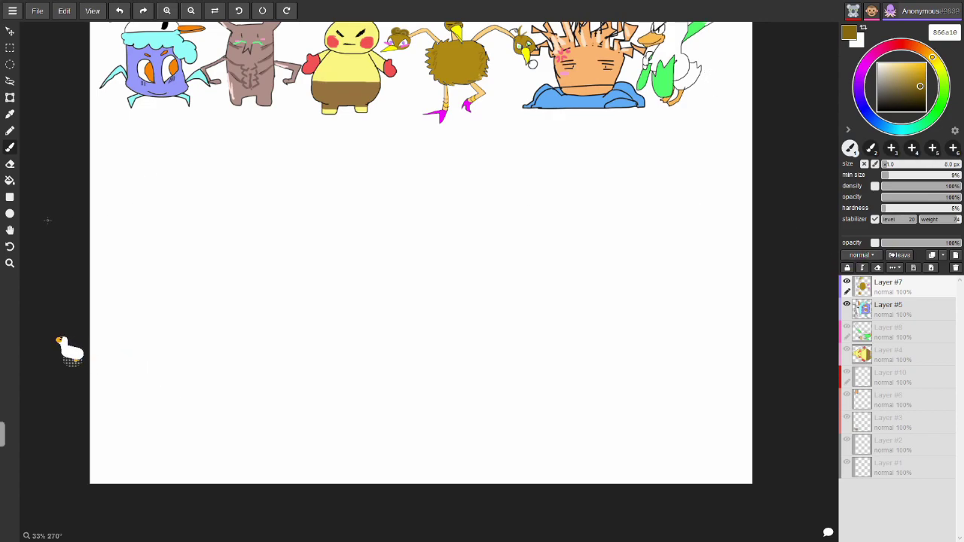
# - Bring the full row of six finished characters into view and close the floating goose comic image
pyautogui.click(11, 230)
pyautogui.moveTo(385, 98)
pyautogui.mouseDown()
pyautogui.moveTo(415, 143)
pyautogui.moveTo(409, 177)
pyautogui.moveTo(384, 167)
pyautogui.mouseUp()
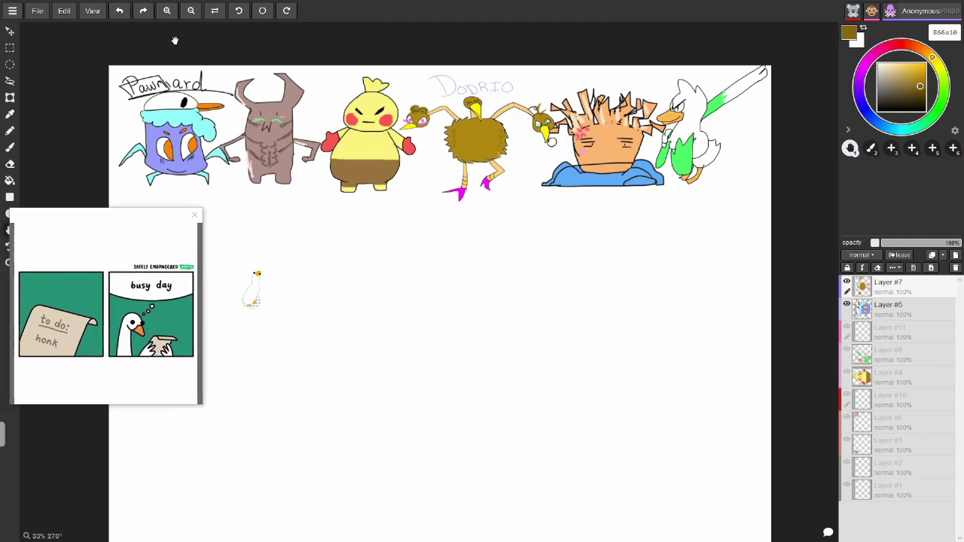
pyautogui.click(166, 16)
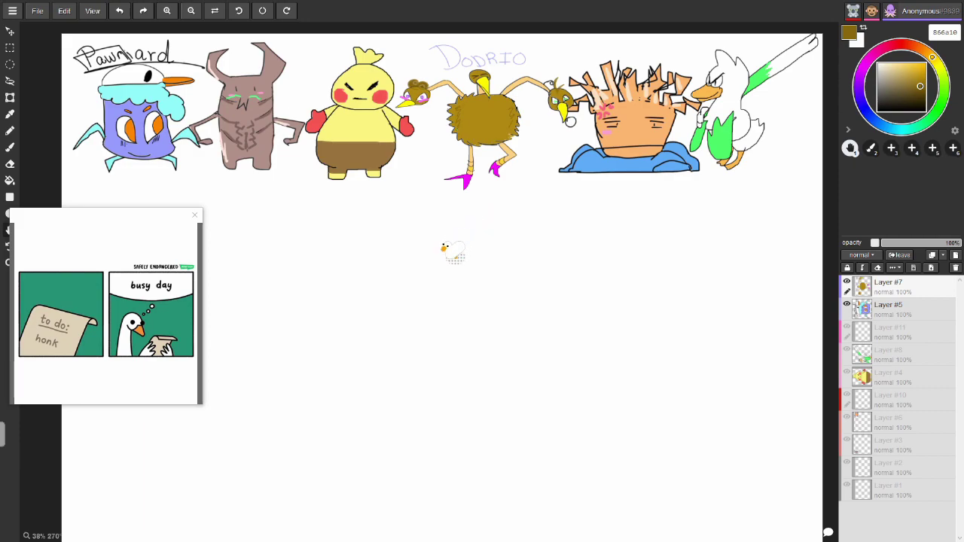
pyautogui.click(197, 217)
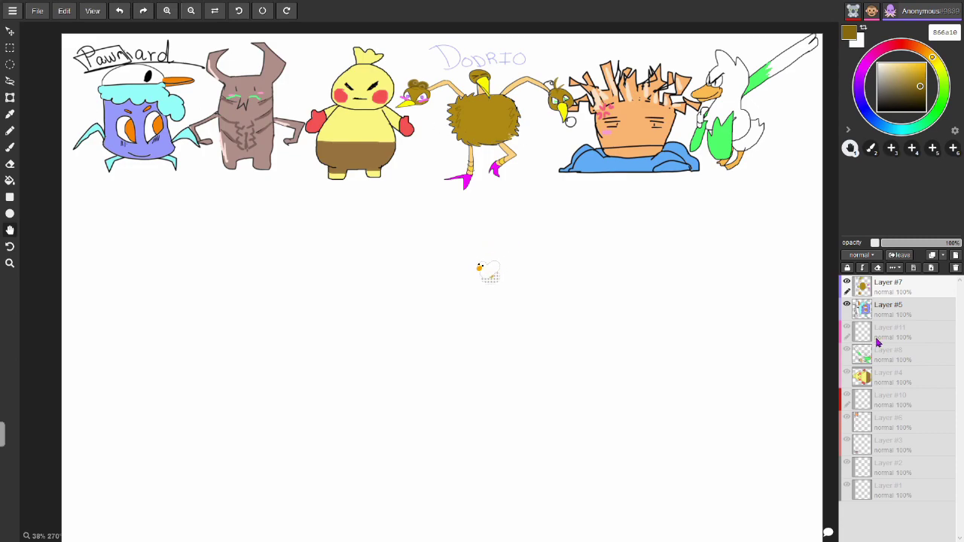
# - Make Layer #5 the active layer, keeping the whole character row in view
pyautogui.click(897, 308)
pyautogui.moveTo(523, 308); pyautogui.dragTo(557, 388)
pyautogui.moveTo(181, 204); pyautogui.dragTo(151, 128)
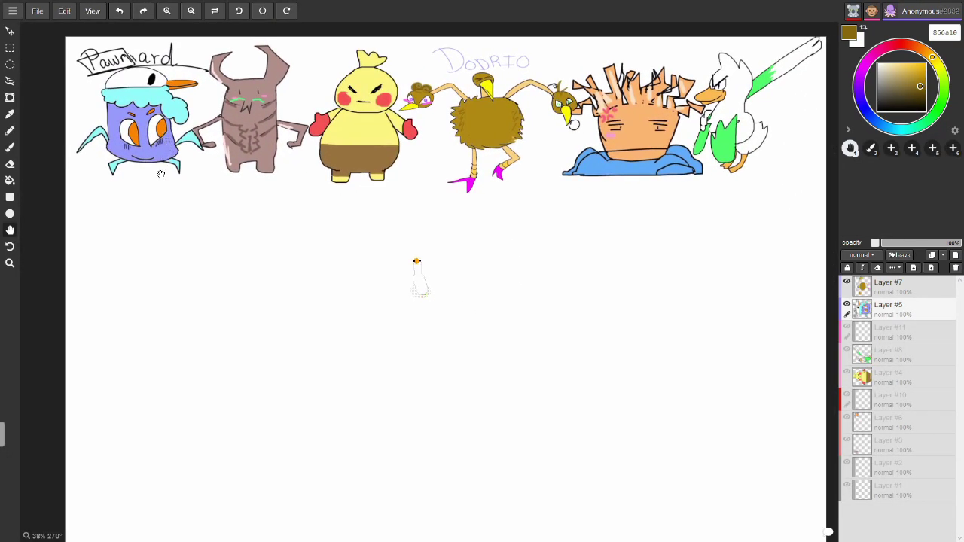